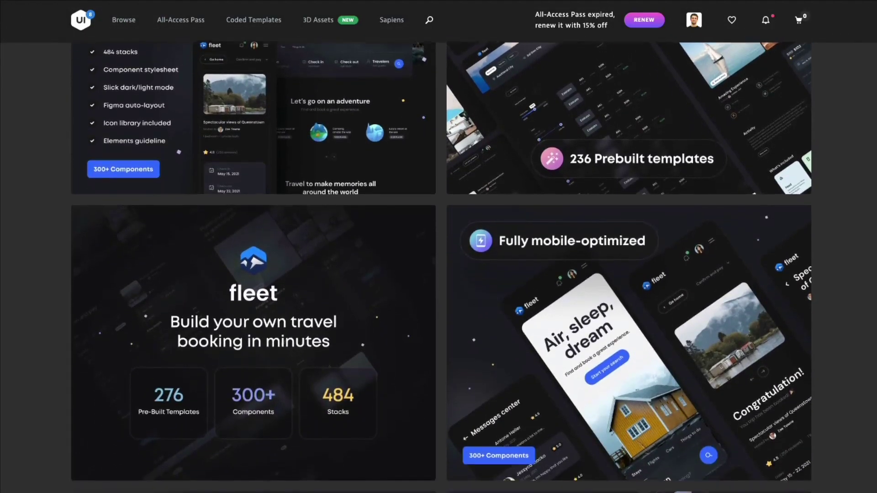
scroll(438, 265, down, 5)
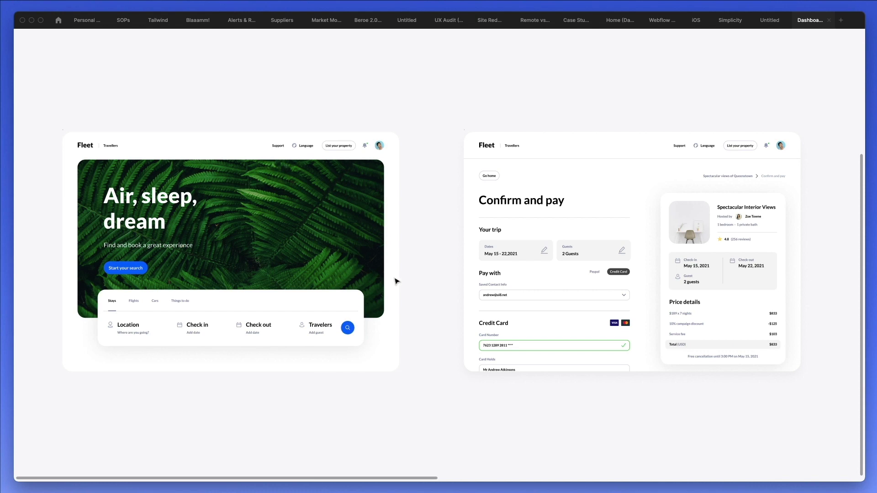
Duplicate the Confirm and pay frame, placing the copy below the original
scroll(413, 275, down, 2)
scroll(414, 275, left, 1)
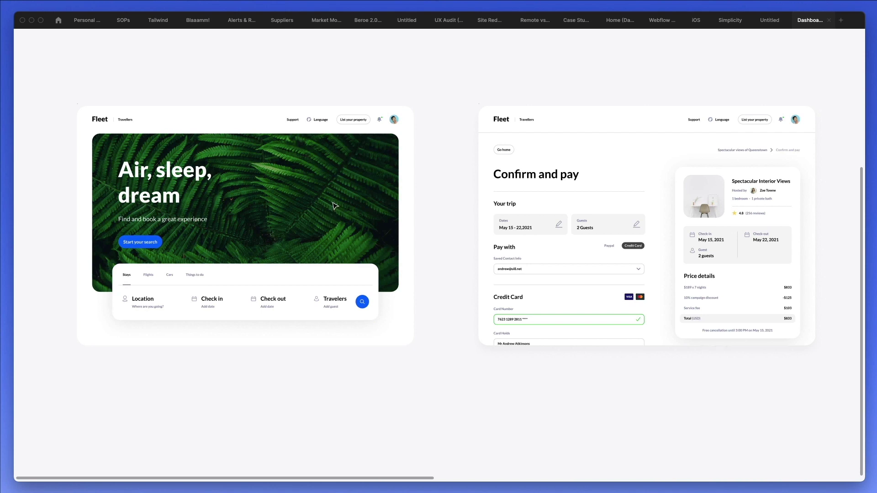
scroll(244, 142, down, 2)
scroll(244, 143, left, 2)
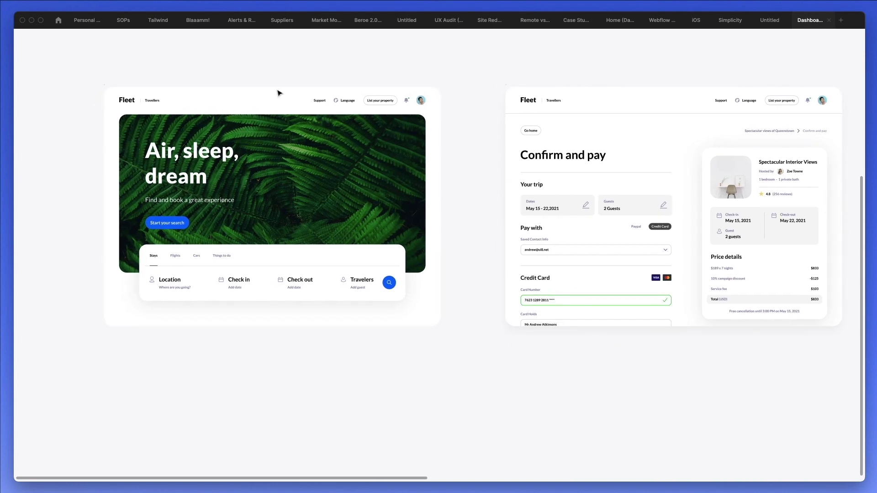
click(511, 86)
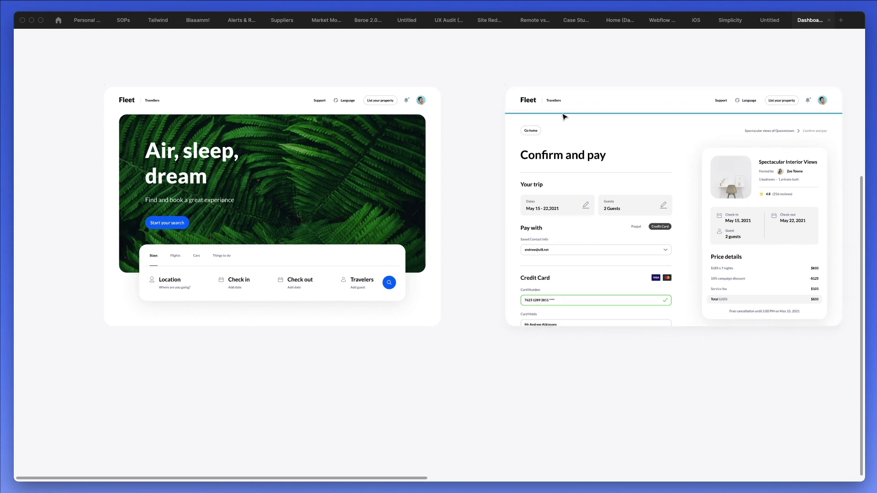
click(508, 86)
scroll(530, 114, right, 4)
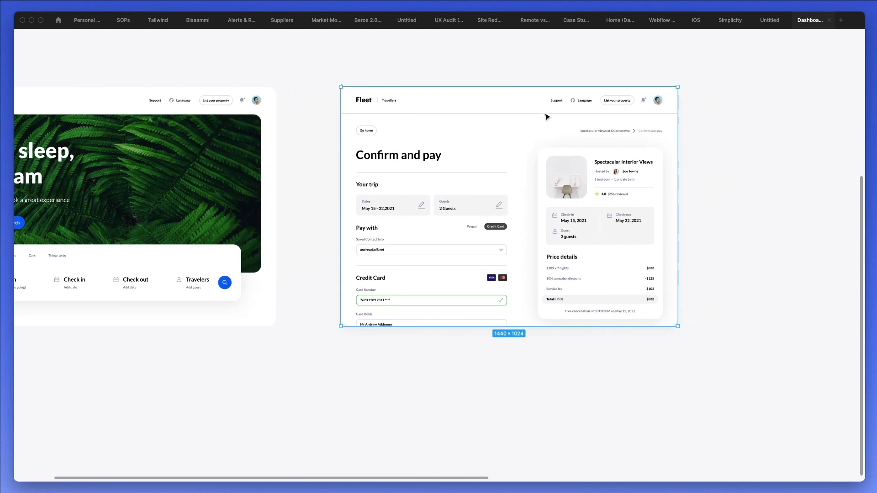
drag(488, 117, 495, 391)
Move the copy's trip and payment form and price card off the frame to the left
scroll(495, 391, down, 10)
ctrl+scroll(484, 257, up, 3)
scroll(481, 254, down, 2)
click(274, 216)
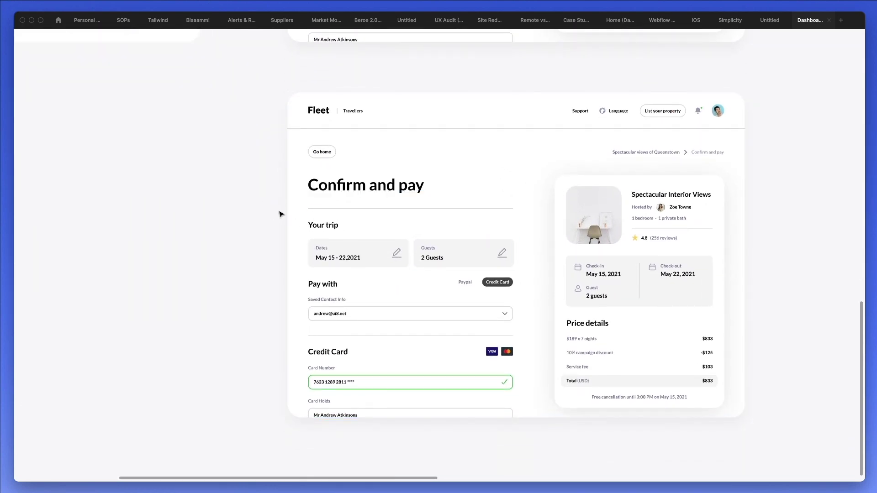
drag(280, 208, 525, 457)
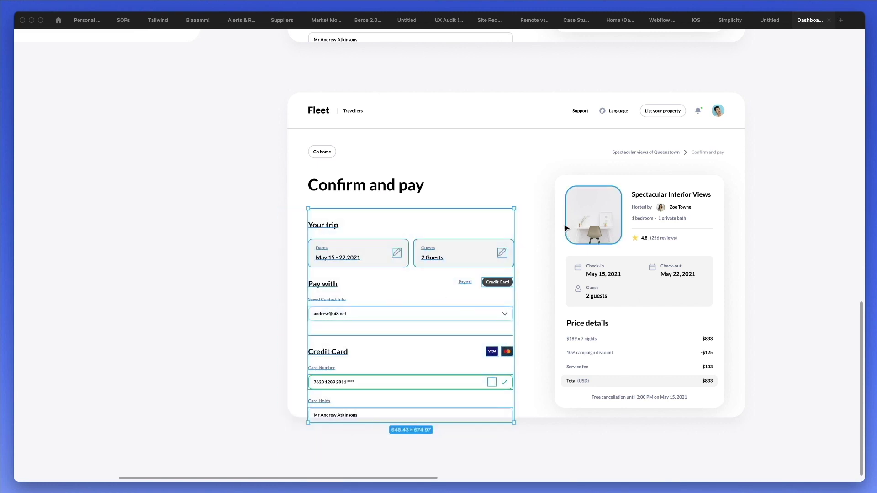
shift+drag(534, 174, 771, 438)
drag(671, 274, 196, 274)
scroll(417, 271, down, 2)
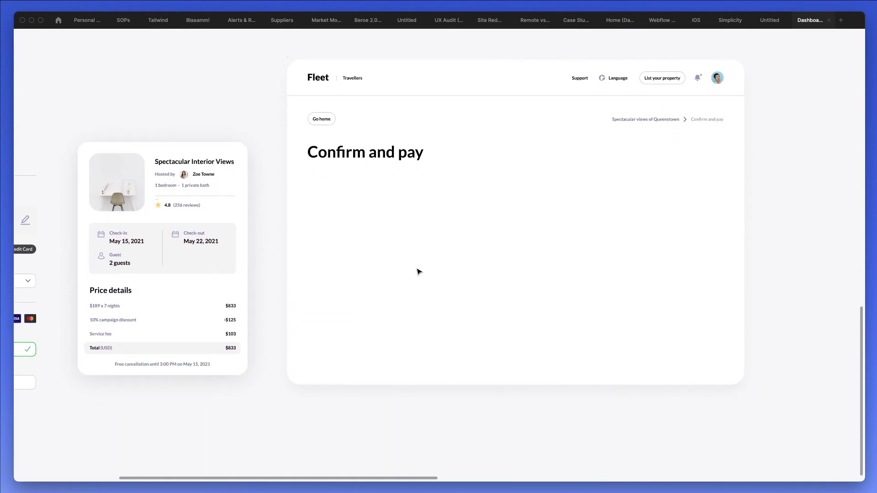
scroll(548, 169, up, 2)
scroll(548, 169, up, 1)
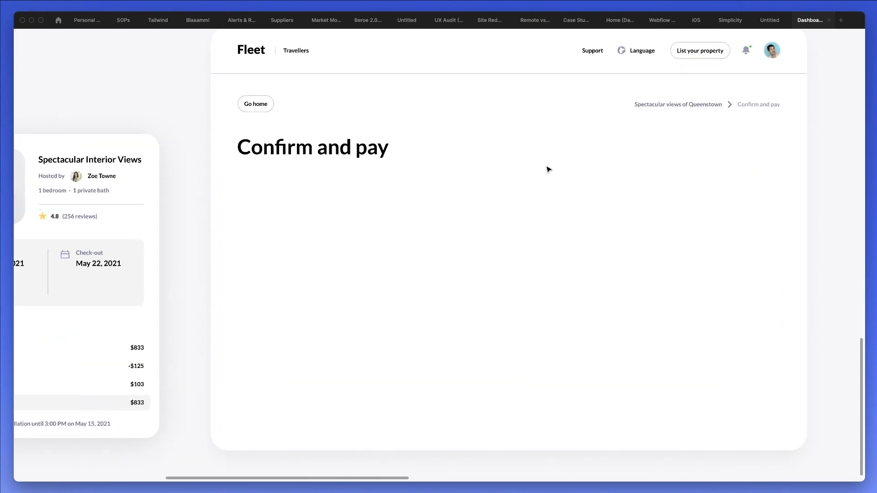
Select the copied Confirm and pay heading and restore the full editing interface
click(337, 151)
scroll(336, 151, right, 3)
scroll(337, 150, up, 2)
scroll(336, 150, right, 1)
scroll(336, 151, up, 1)
key(super+backslash)
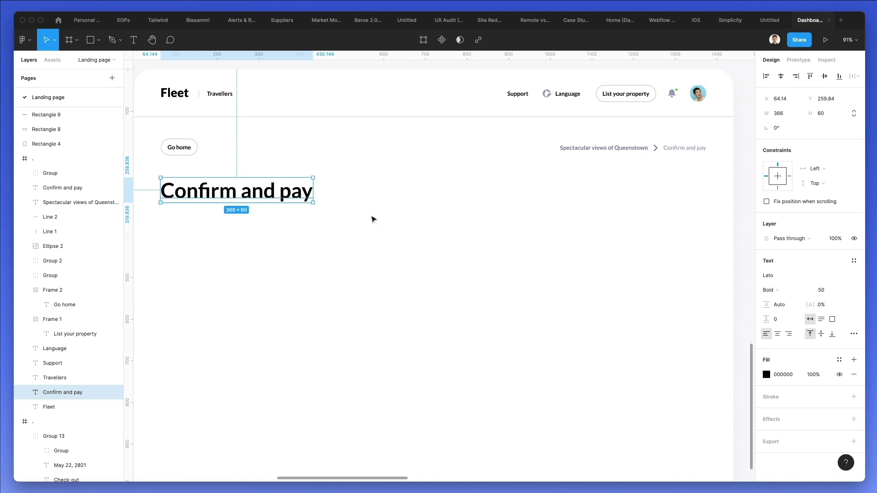
scroll(365, 196, down, 1)
scroll(365, 196, left, 1)
scroll(357, 182, right, 2)
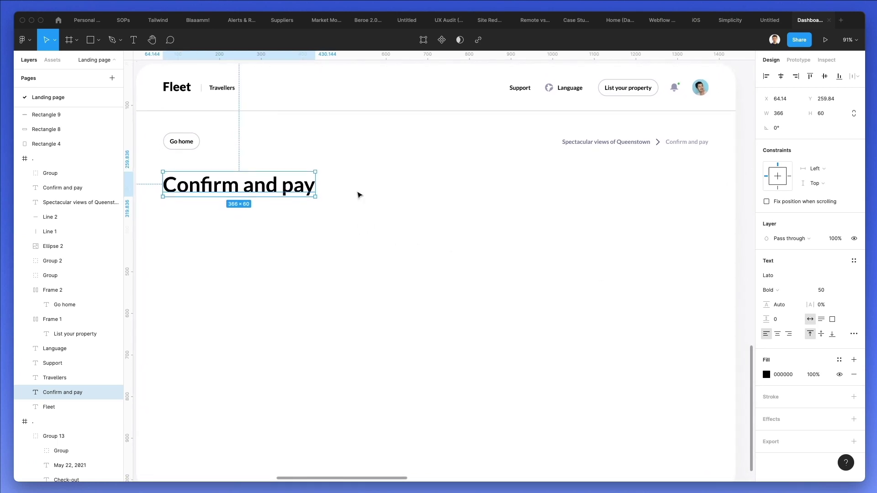
scroll(358, 195, left, 1)
scroll(359, 195, up, 1)
scroll(354, 198, down, 1)
scroll(355, 198, right, 1)
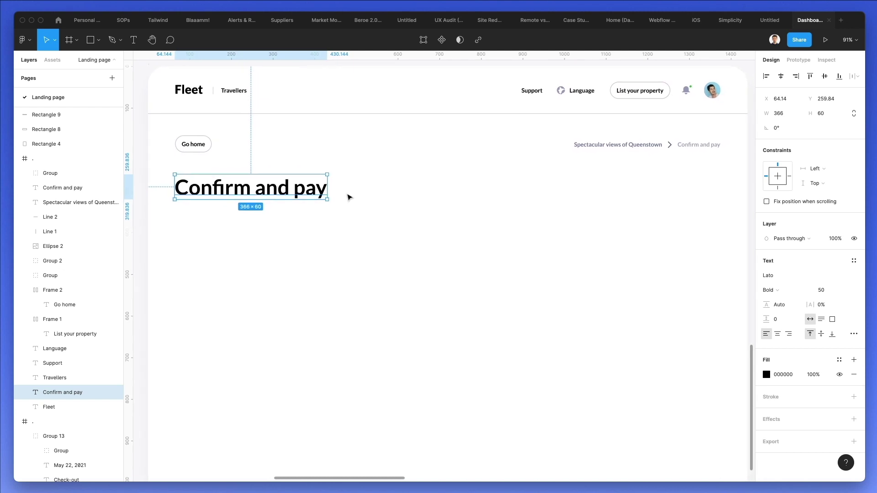
scroll(360, 190, up, 2)
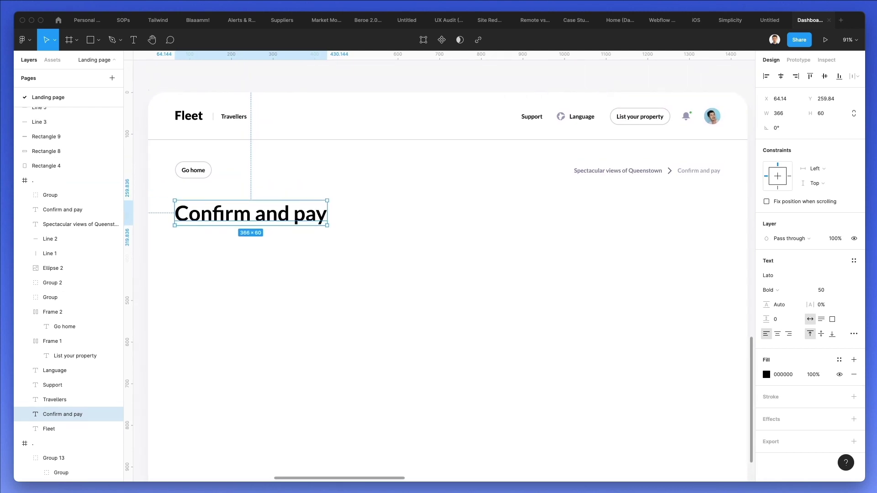
Retype the copied page's heading as 'Dream holiday'
double_click(233, 218)
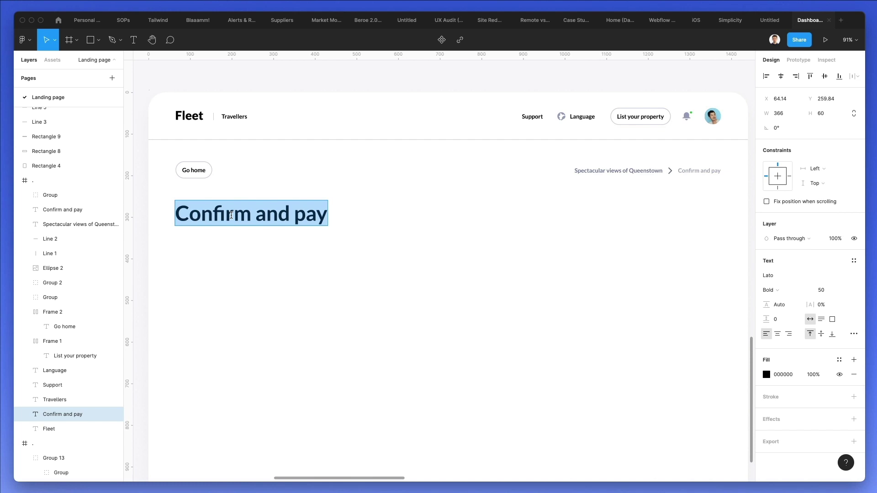
text(Q)
key(BackSpace)
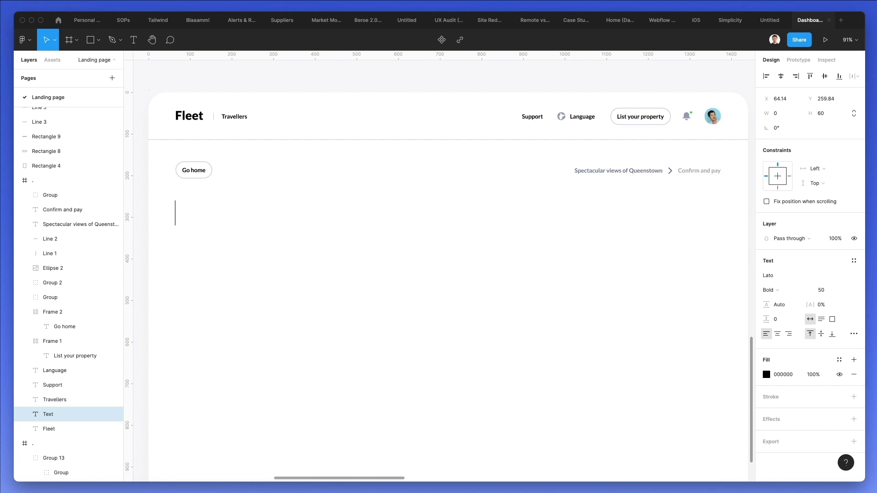
text(Dream holiday)
key(Escape)
Delete the Go home button and breadcrumb, keeping the Spectacular views text
click(163, 171)
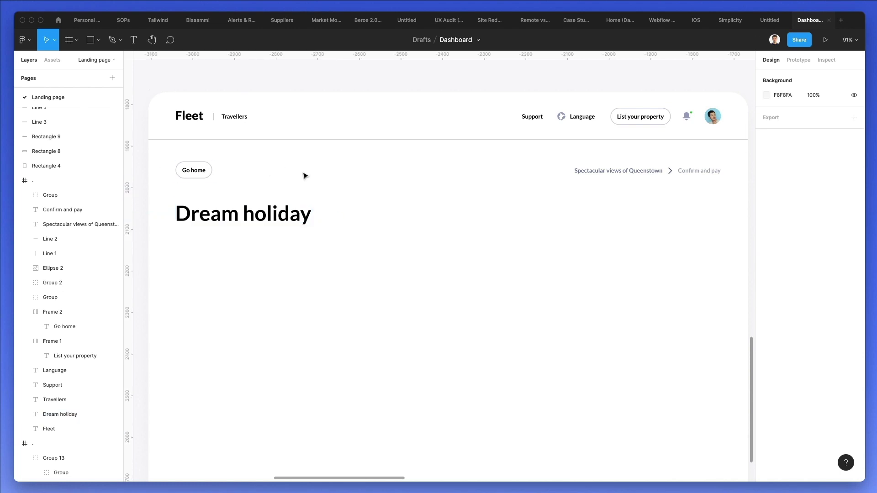
drag(162, 152, 714, 192)
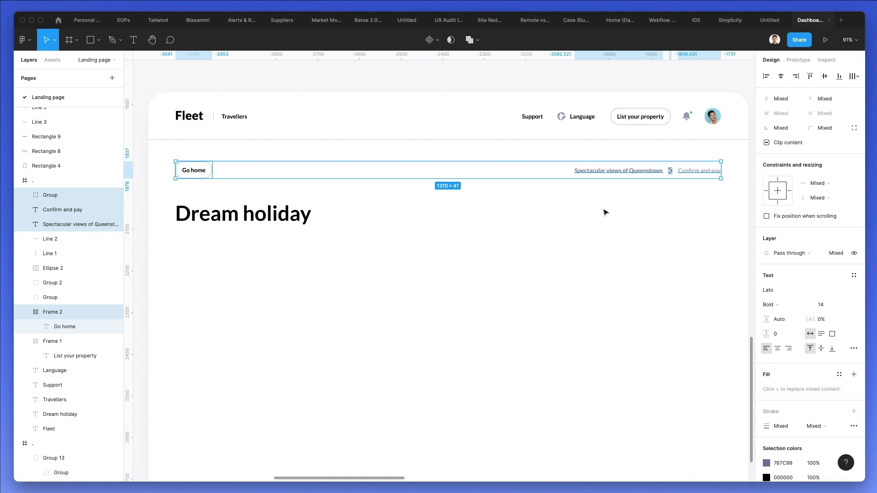
shift+click(617, 171)
key(Delete)
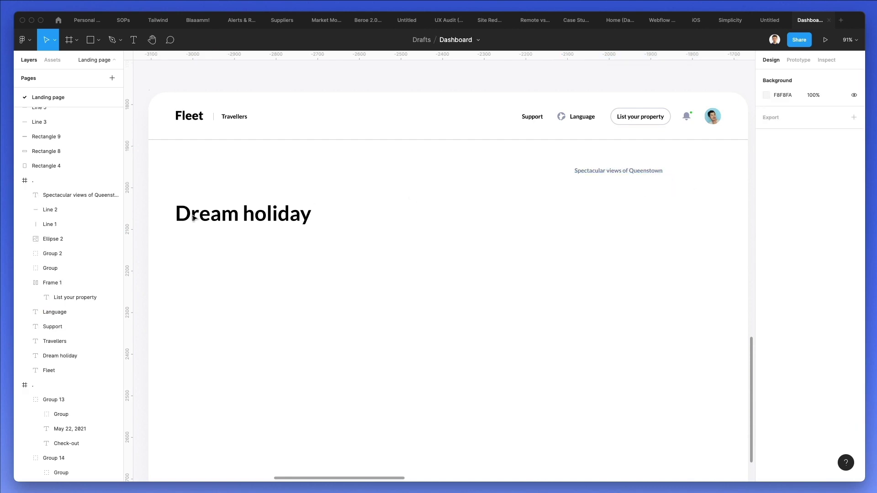
Raise Dream holiday level with the caption and show the frame's 12-column layout grid
drag(207, 219, 210, 180)
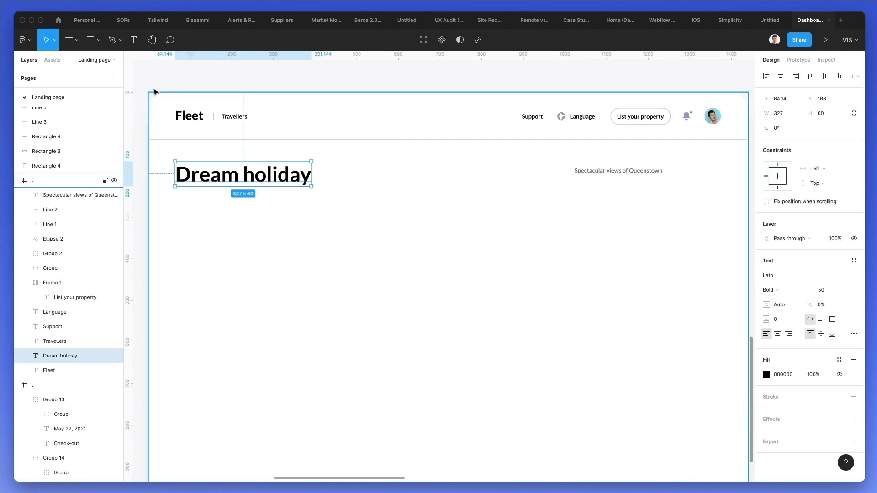
click(154, 93)
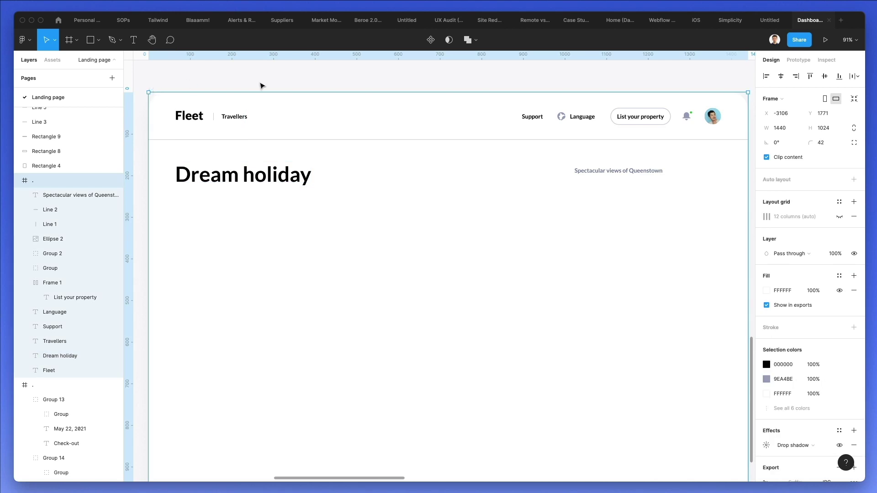
click(839, 217)
click(327, 280)
drag(258, 181, 263, 189)
scroll(264, 188, down, 2)
click(258, 169)
scroll(256, 166, up, 2)
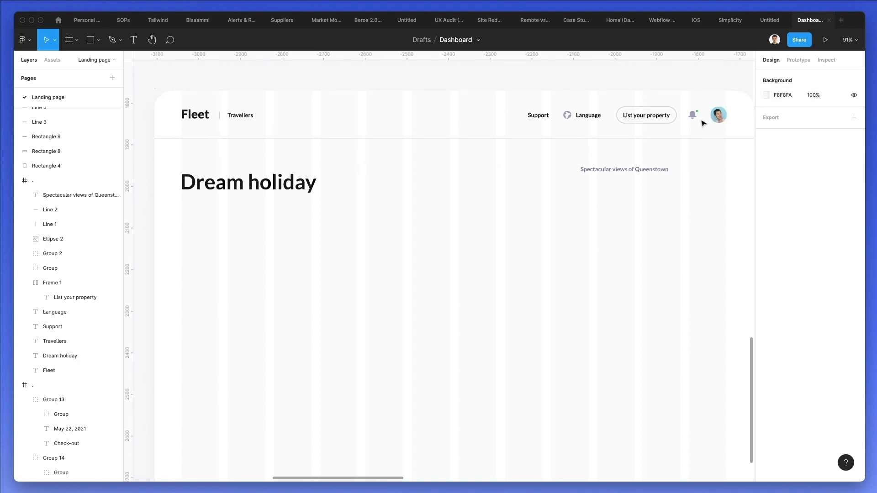
Lower Spectacular views and copy the host avatar and name under Dream holiday
drag(588, 171, 588, 183)
scroll(587, 184, left, 10)
super+click(422, 185)
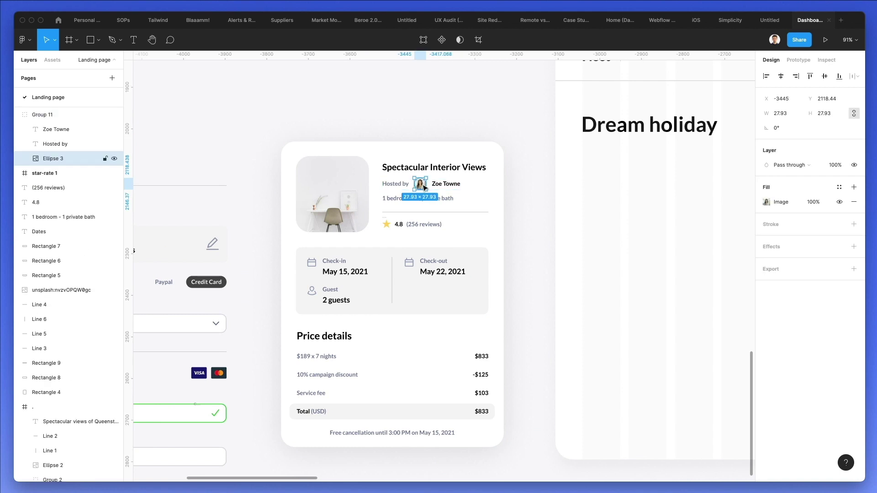
shift+click(445, 184)
drag(458, 186, 612, 152)
scroll(639, 183, right, 5)
click(574, 189)
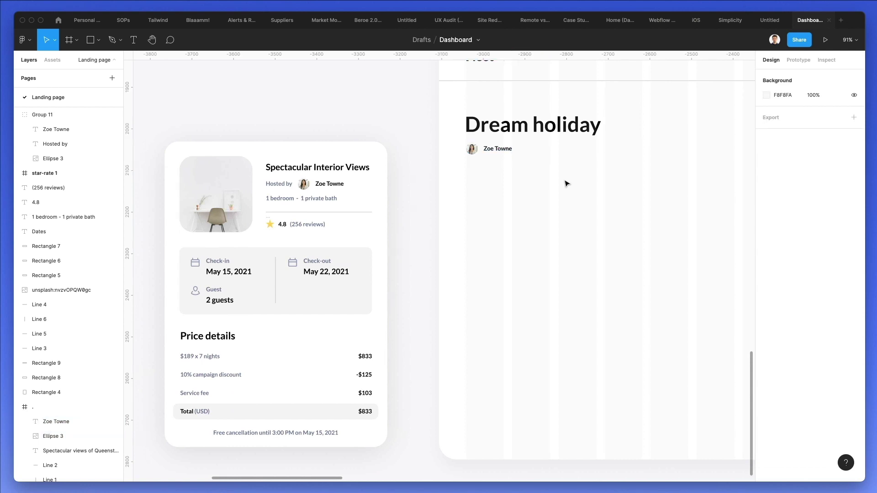
Change the copied host name to '4.8 (reviews)' and shift it slightly right
double_click(497, 150)
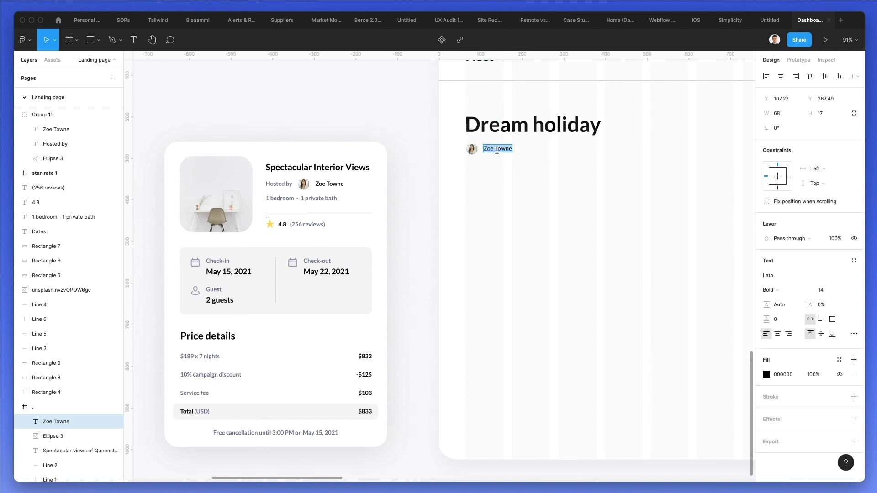
text(4.8 (reviews)
key(Escape)
scroll(502, 155, right, 3)
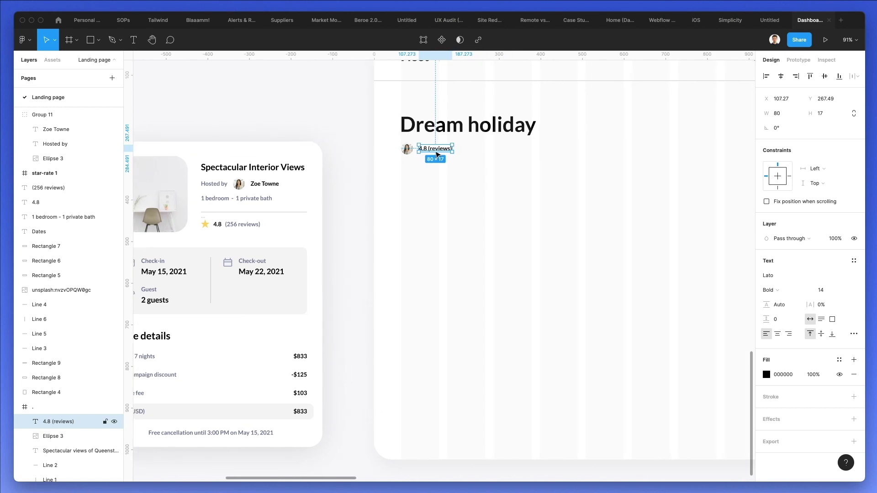
drag(436, 153, 445, 151)
click(401, 194)
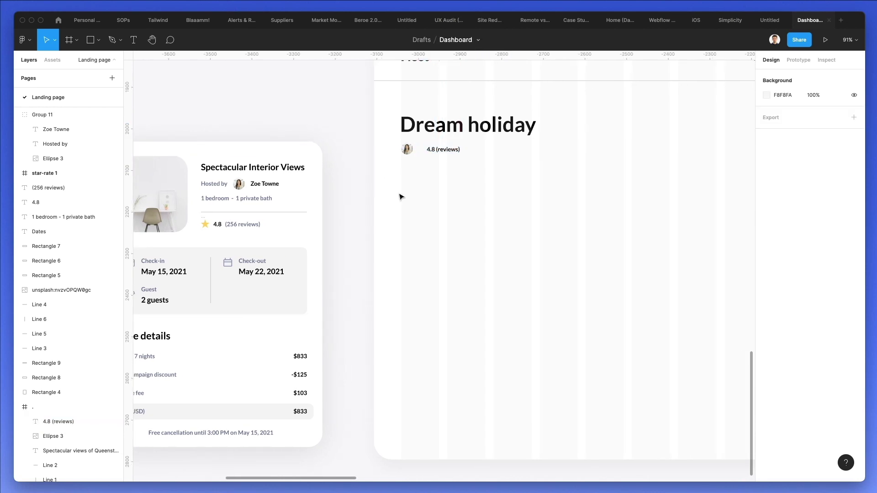
Copy the yellow star from the booking card and place it beside 4.8 (reviews)
super+click(206, 225)
key(super+c)
scroll(435, 171, up, 5)
click(443, 162)
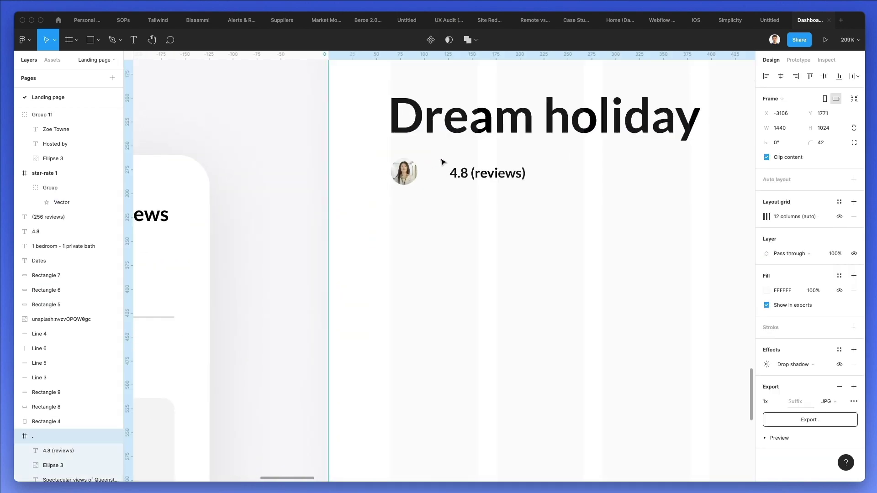
key(super+v)
drag(340, 94, 443, 350)
scroll(442, 349, down, 3)
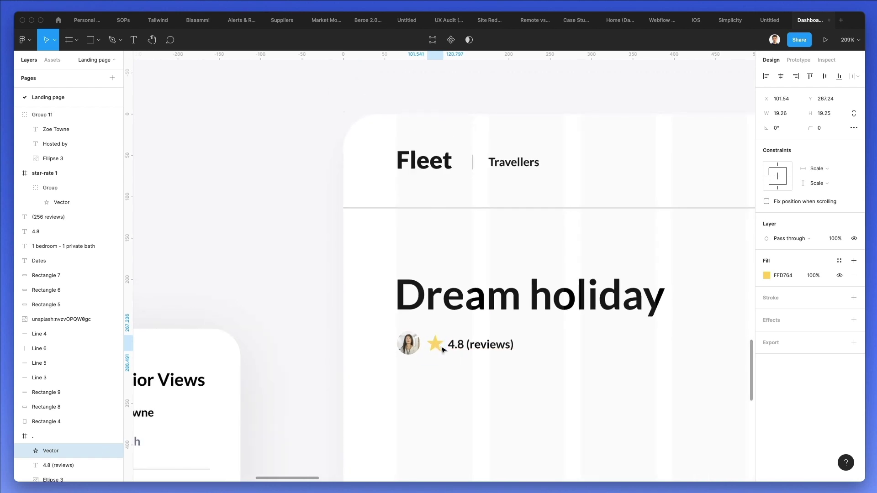
Shrink the pasted star slightly to fit next to the rating text
shift+click(390, 286)
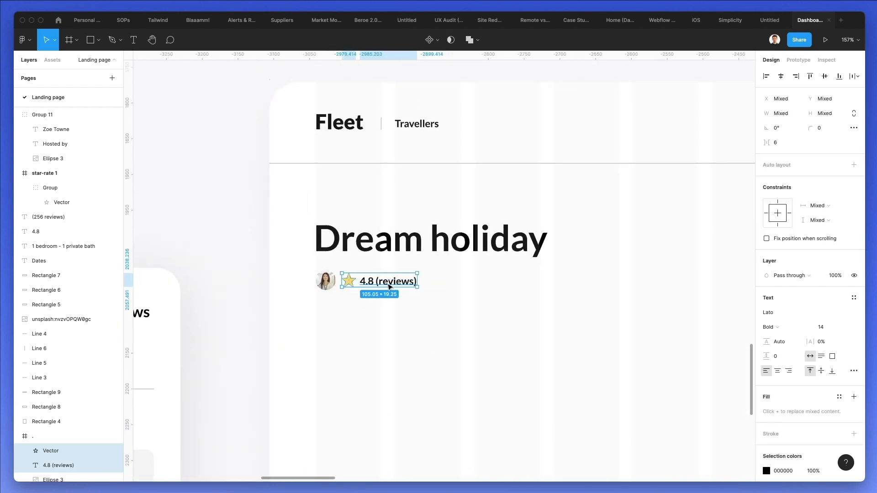
click(348, 313)
scroll(348, 313, up, 5)
click(353, 292)
drag(369, 291, 365, 291)
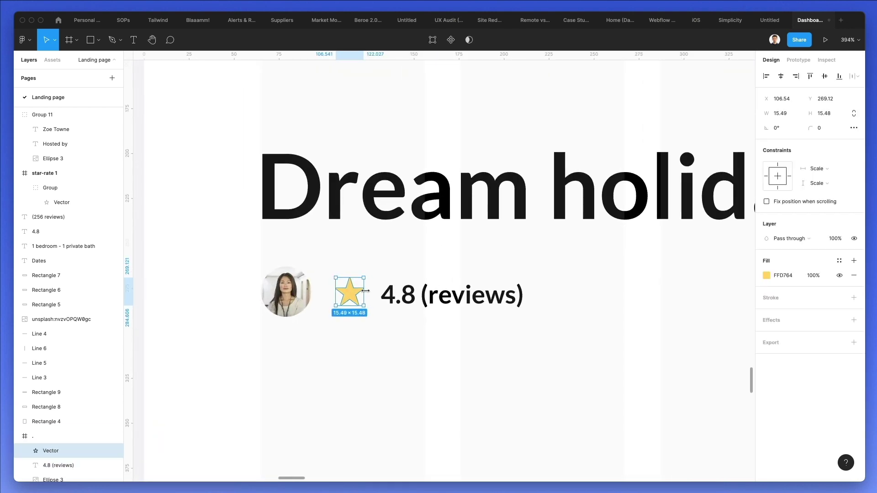
click(403, 295)
scroll(403, 295, down, 3)
scroll(403, 295, down, 1)
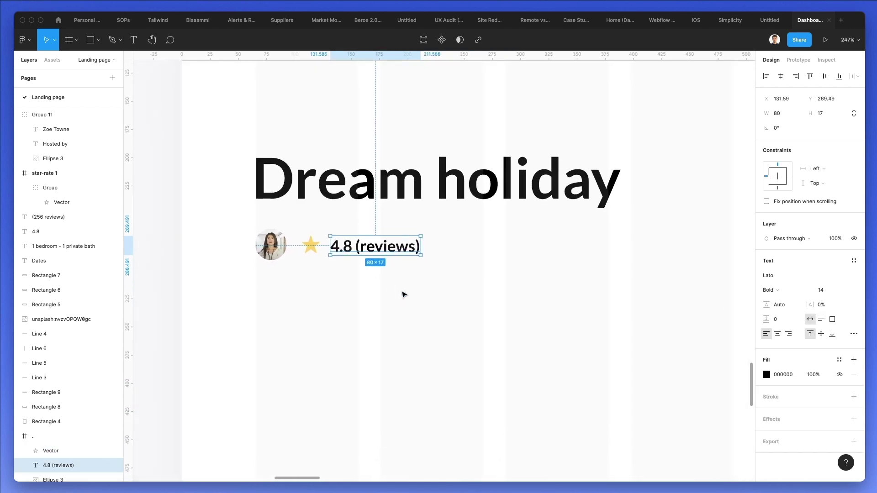
Duplicate the rating text to the right and retype it as 'Superhost'
drag(372, 252, 527, 257)
double_click(504, 238)
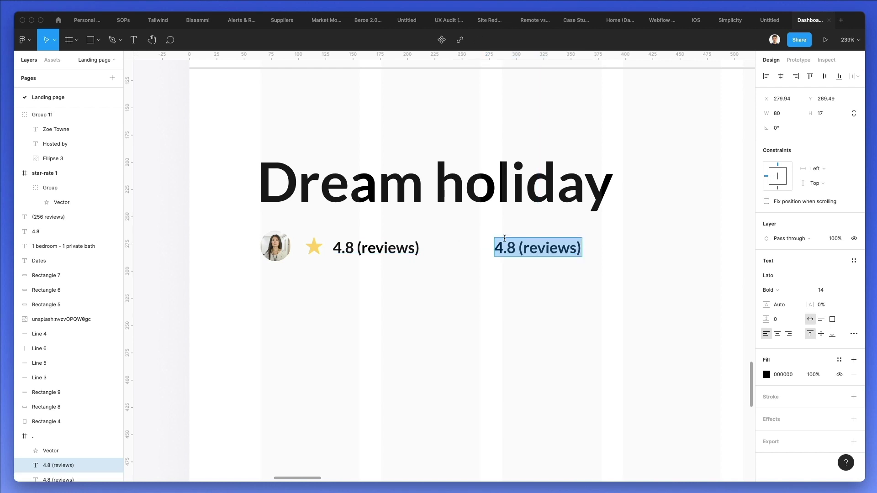
text(Superhos)
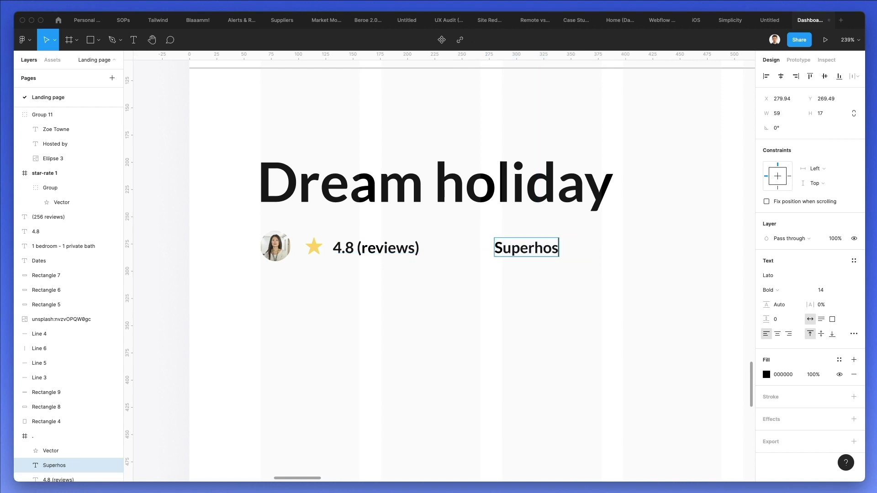
text(t)
key(Escape)
Add a copy reading 'Queenstown, Otango, New Zeland' to the right of Superhost
drag(530, 248, 675, 253)
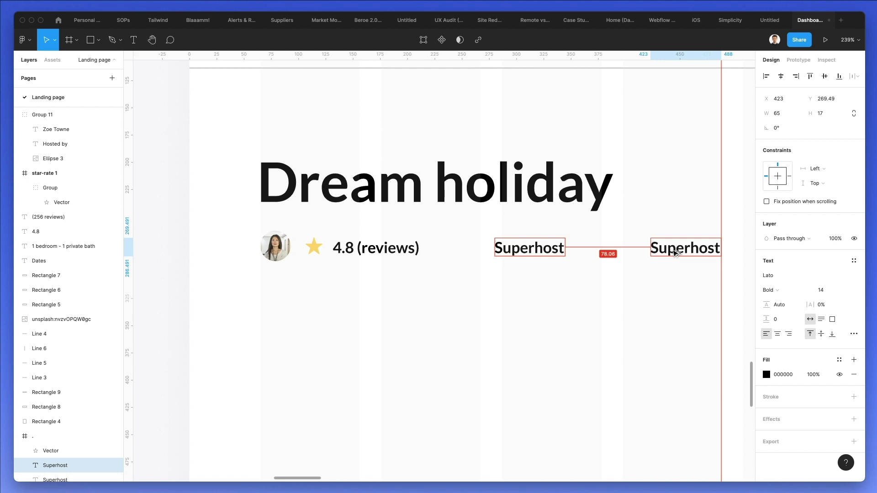
double_click(674, 250)
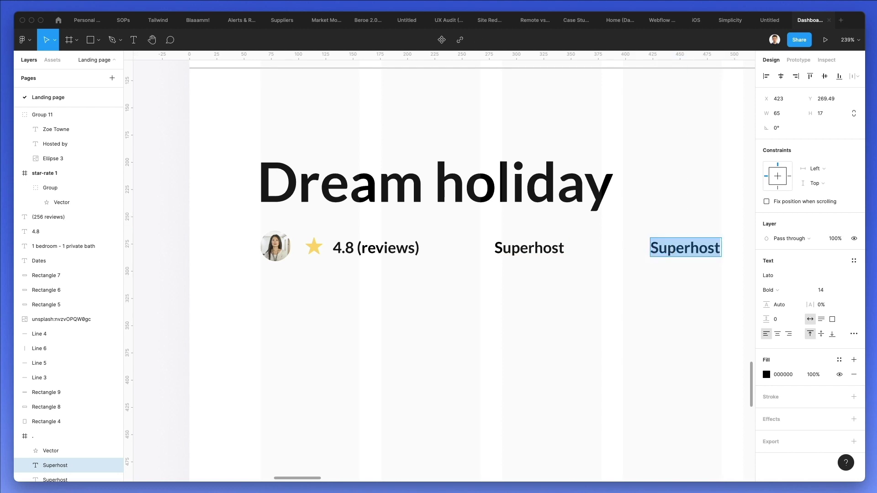
text(Queenstown, Otango, New Ze)
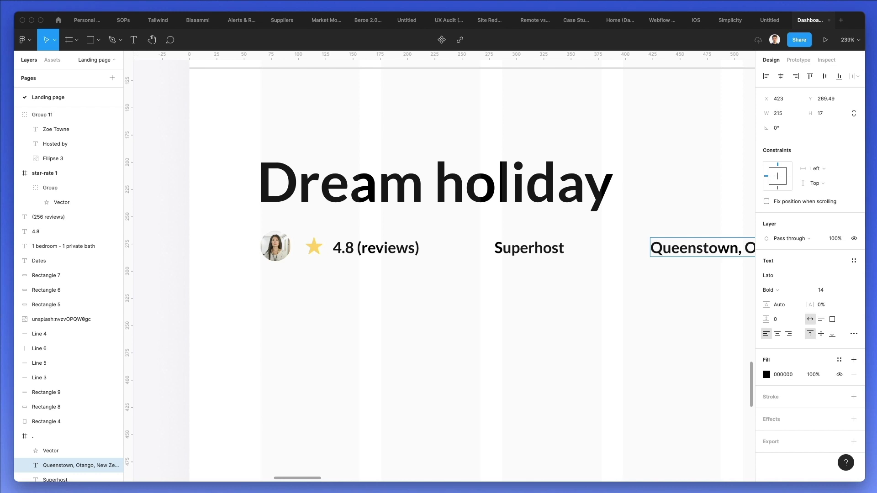
scroll(615, 211, right, 5)
key(Escape)
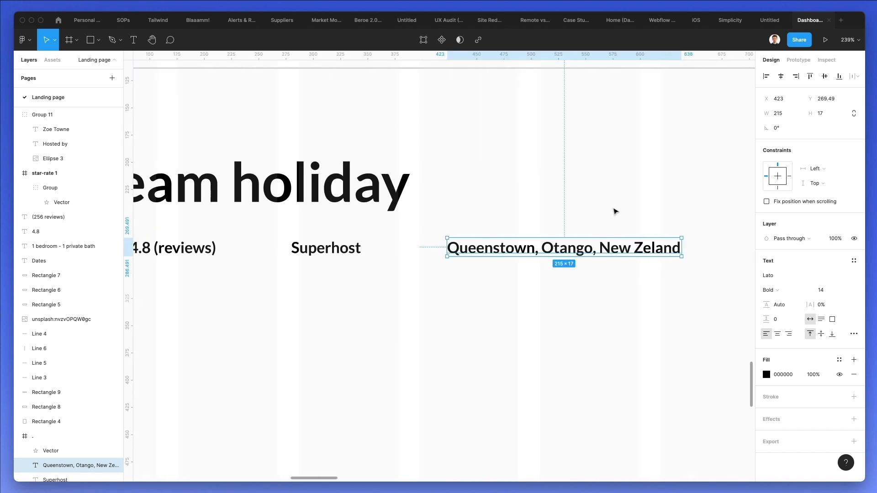
scroll(614, 211, down, 3)
scroll(614, 211, down, 1)
click(614, 210)
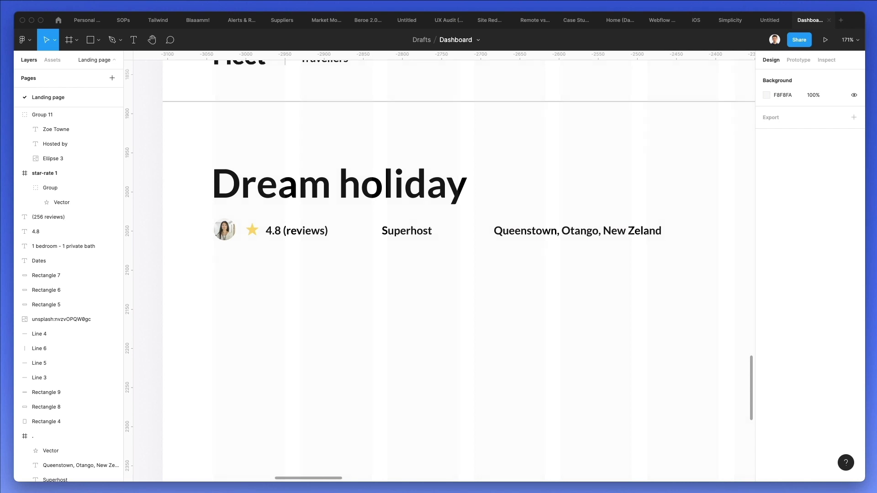
Search Nucleo for outline 'house' icons and drop one next to the rating
key(super+shift+n)
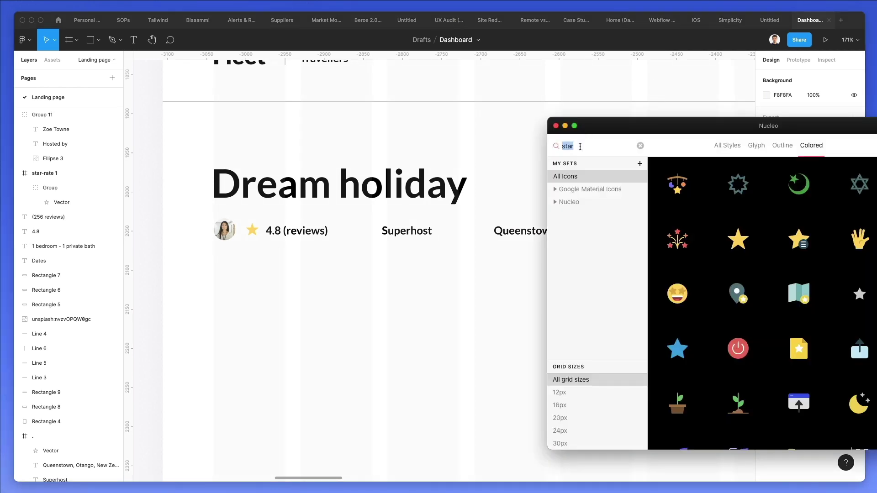
text(house)
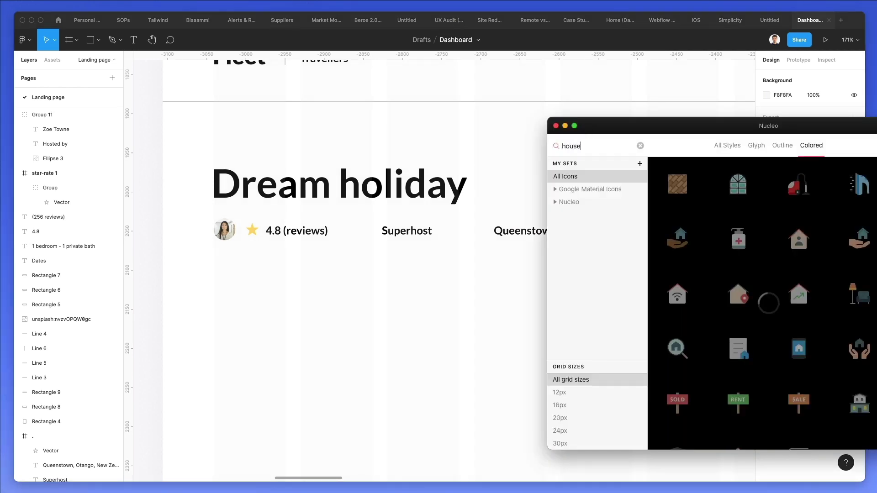
click(776, 145)
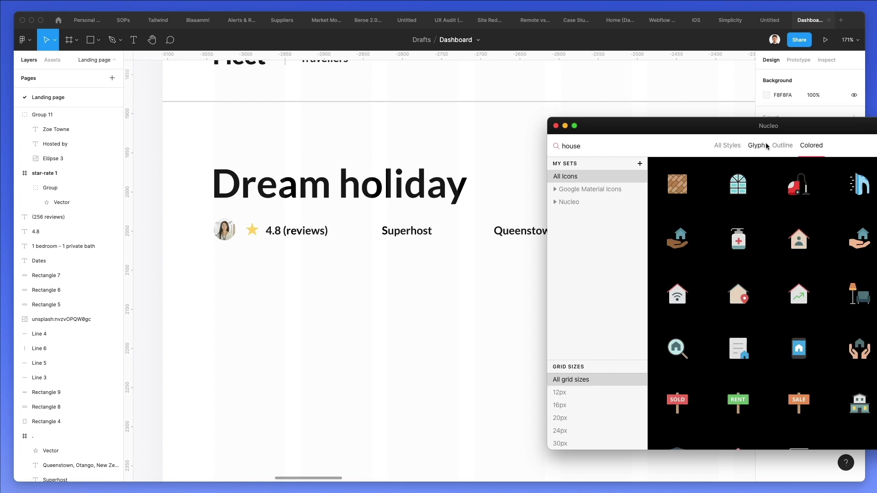
scroll(796, 258, down, 3)
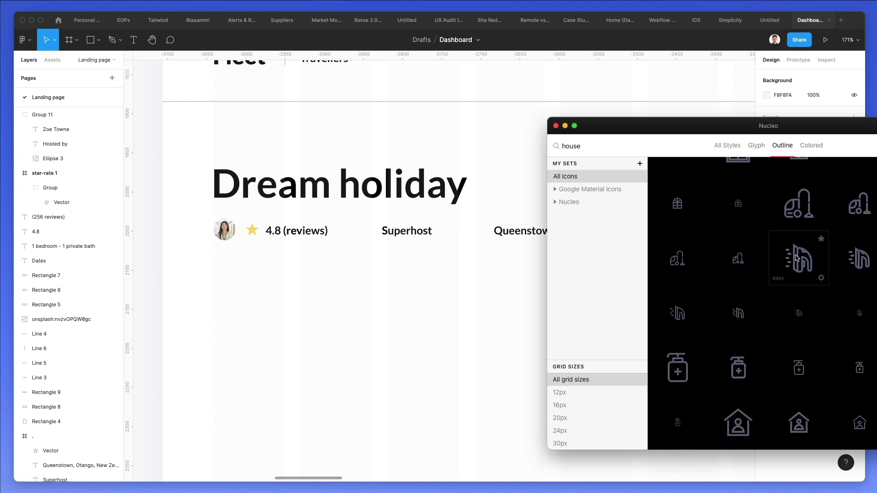
drag(801, 322, 362, 238)
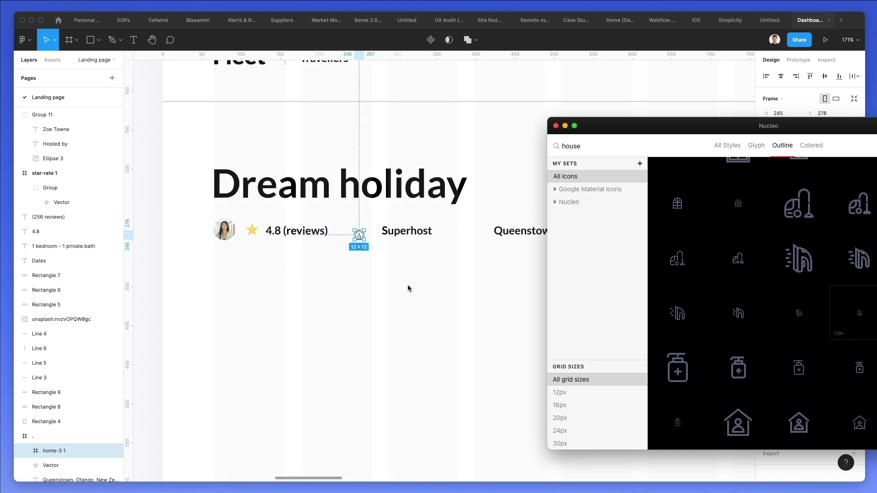
Search Nucleo for 'locat' and drop the double location-pin icon onto the design
double_click(576, 145)
key(BackSpace)
text(locat)
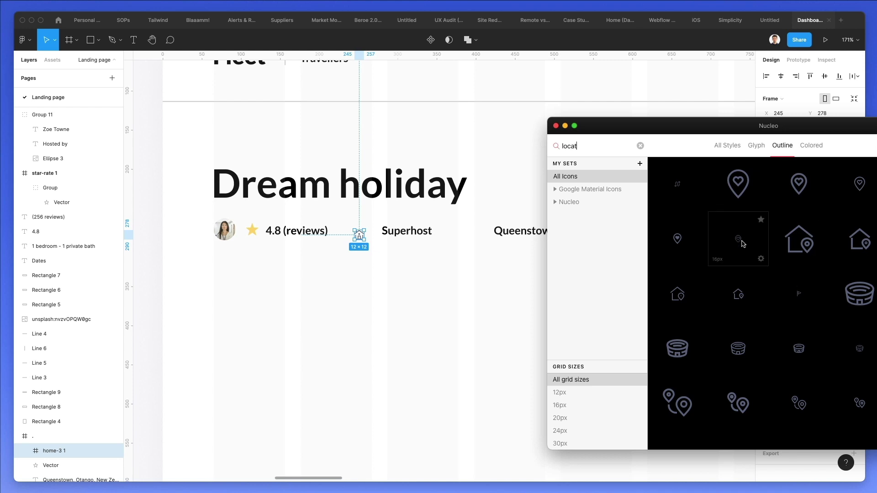
scroll(742, 242, down, 3)
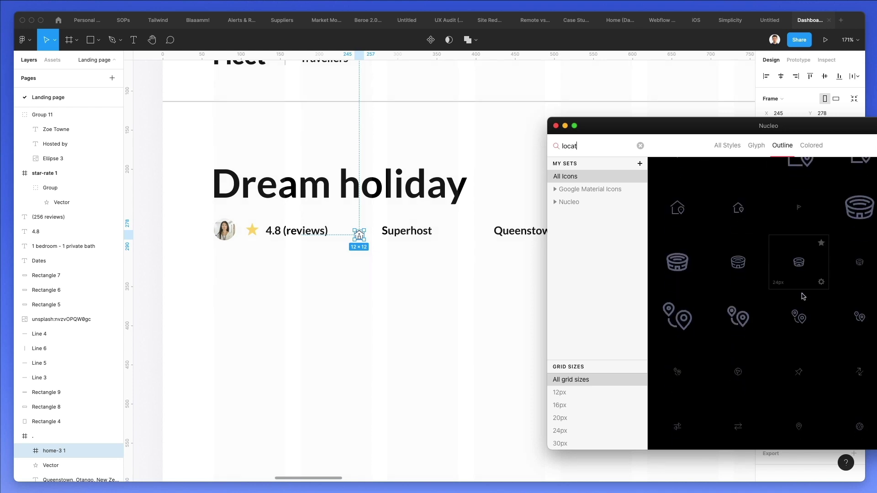
drag(796, 318, 311, 221)
Set the house icon's stroke weight to 1
scroll(446, 234, up, 5)
click(305, 237)
scroll(305, 236, up, 5)
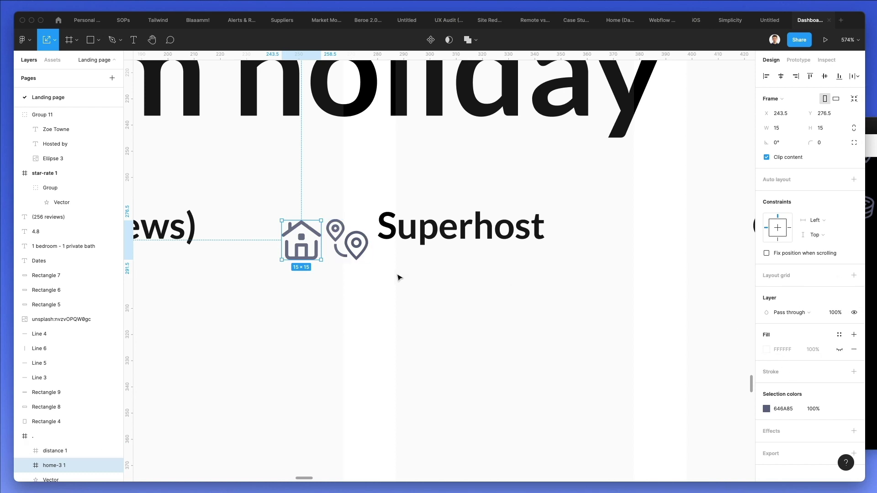
key(Return)
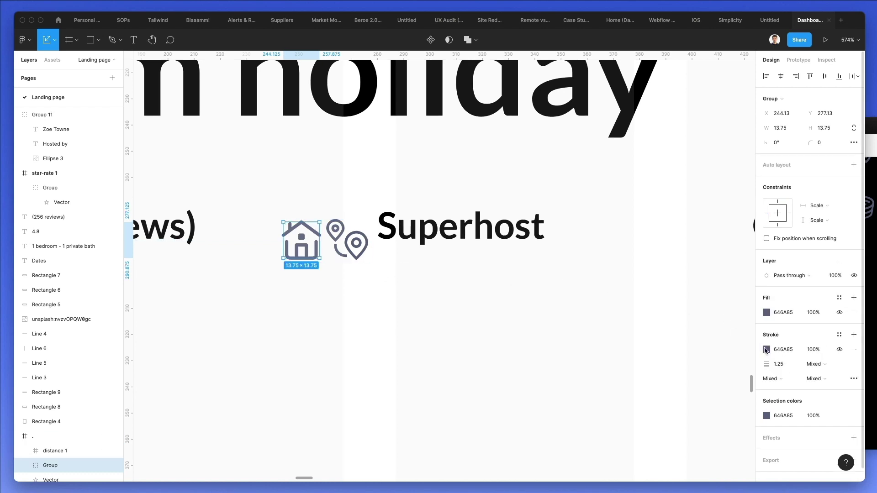
text(1)
key(Return)
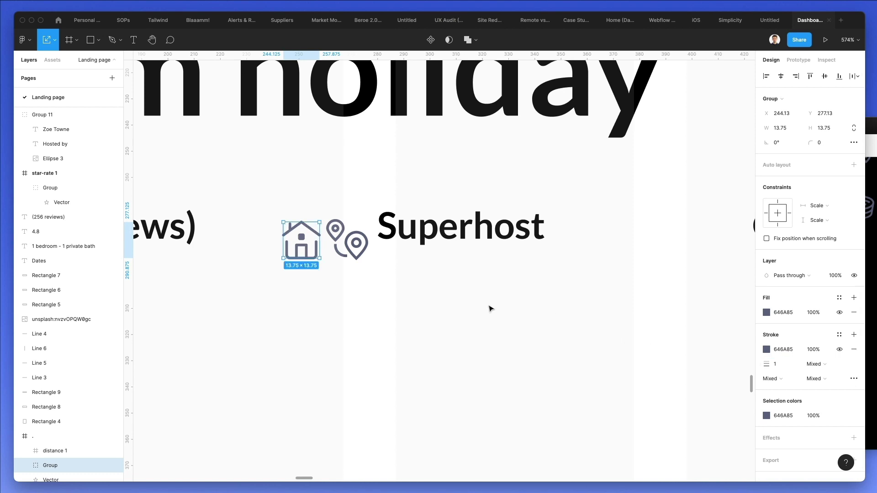
Move both icons up into the text row and place the house icon just before Superhost
click(489, 307)
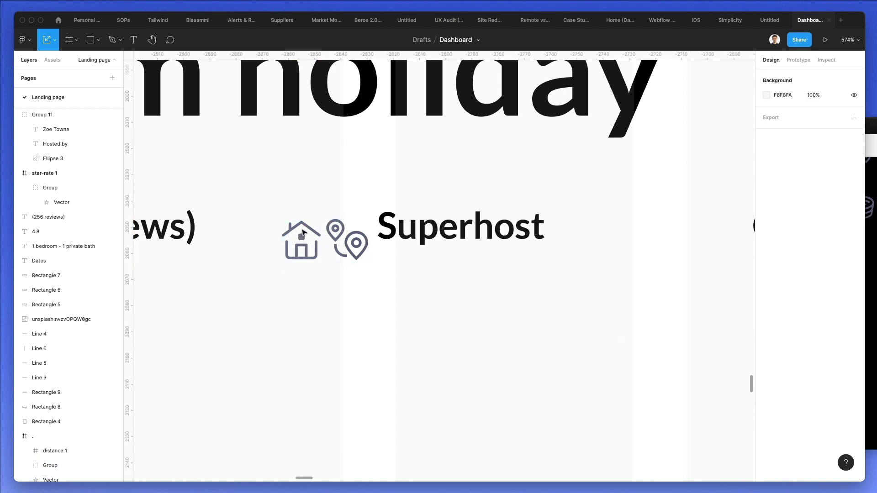
drag(280, 203, 623, 227)
click(391, 190)
click(205, 226)
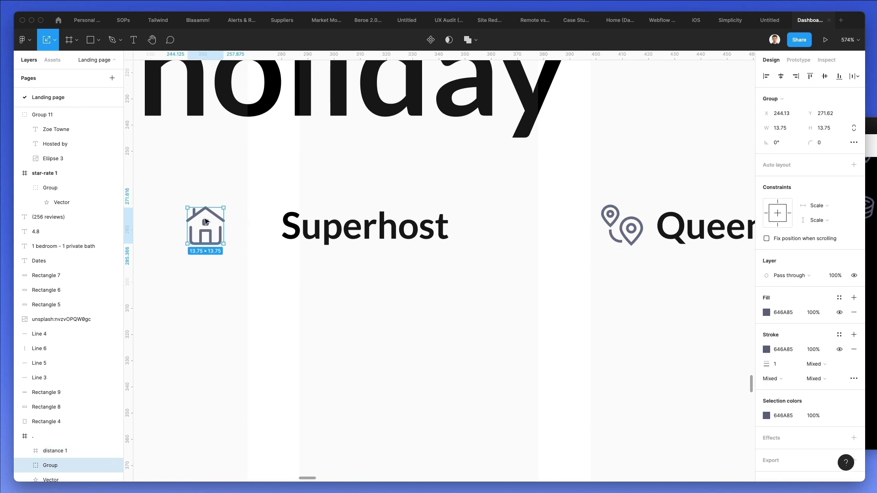
drag(210, 222, 254, 224)
click(359, 188)
scroll(361, 188, down, 3)
drag(283, 175, 405, 229)
key(shift+Left)
key(shift+Left)
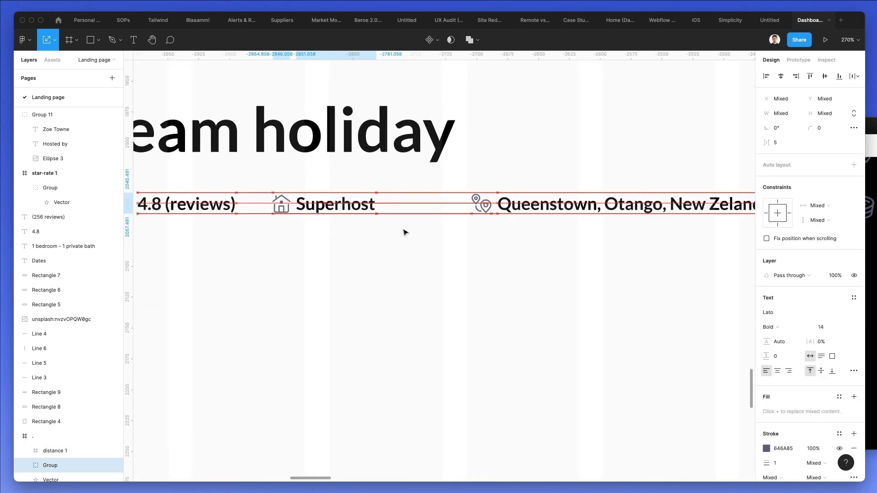
Nudge the Superhost and Queenstown labels and position the location pin before Queenstown
scroll(405, 232, down, 5)
click(404, 206)
click(360, 211)
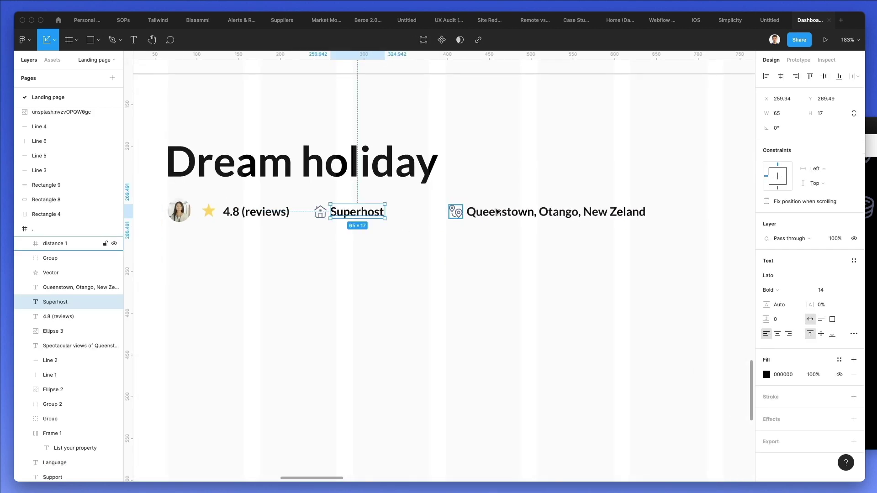
shift+click(498, 212)
key(Right)
key(Right)
key(Right)
key(Right)
click(434, 211)
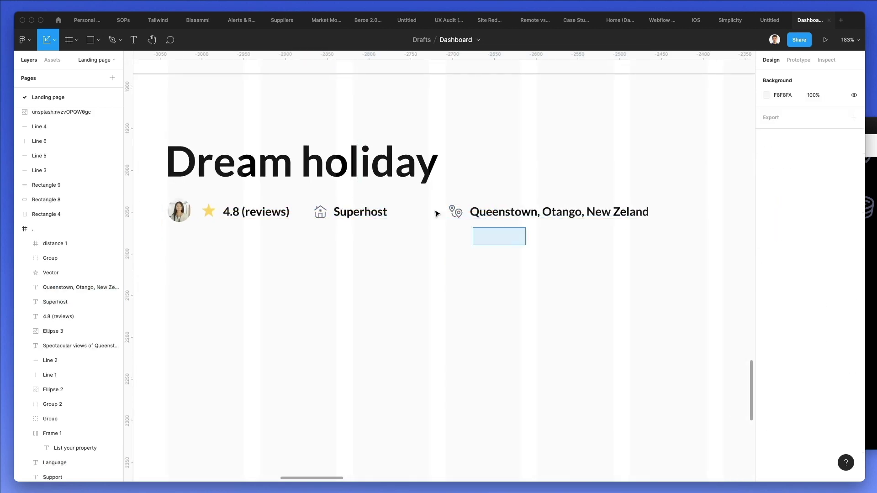
drag(433, 210, 432, 209)
key(shift+Left)
key(shift+Left)
key(shift+Left)
key(shift+Left)
key(shift+Left)
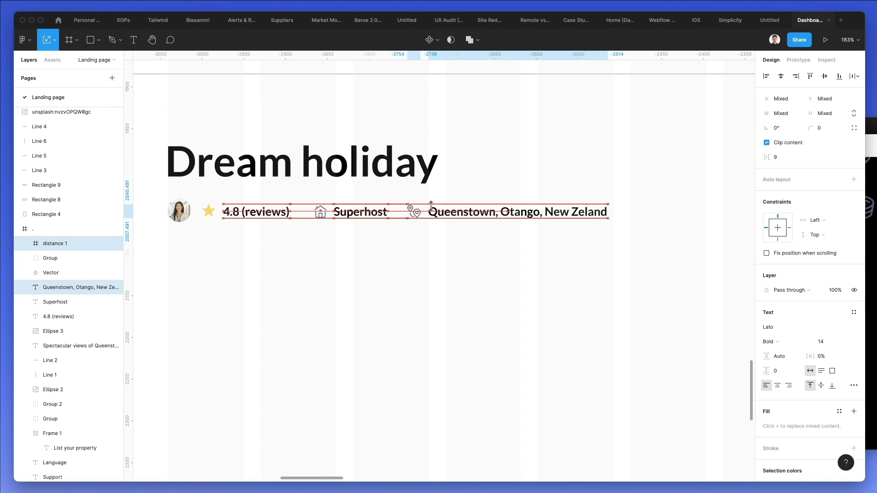
key(Right)
key(Right)
click(507, 226)
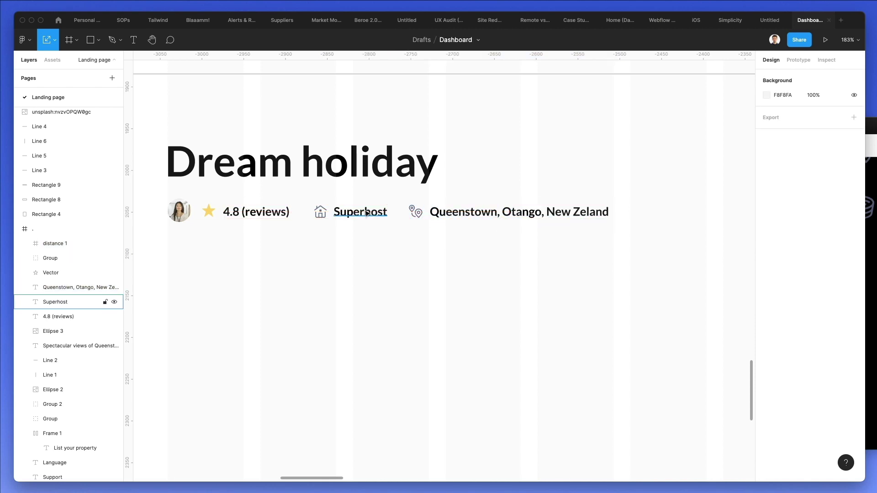
Paste the grey 767C99 text style from the Spectacular views text onto Superhost and Queenstown
click(365, 212)
scroll(365, 211, down, 5)
scroll(427, 215, right, 5)
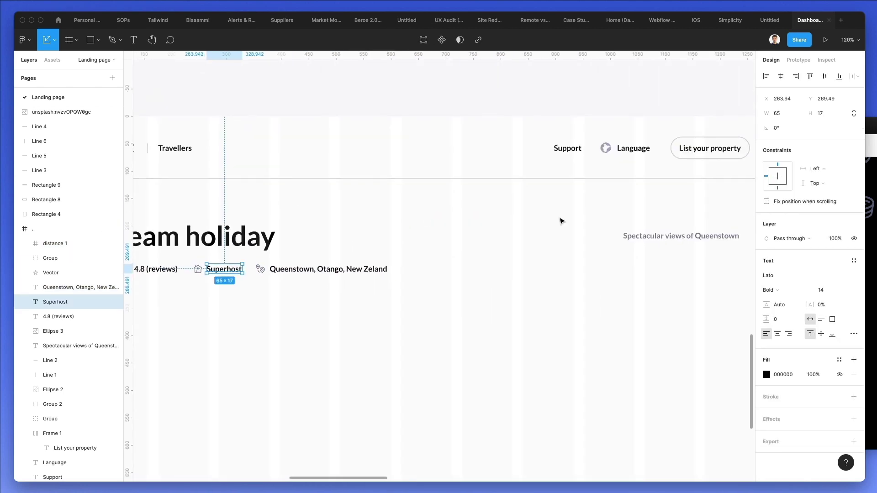
click(721, 236)
scroll(457, 235, down, 2)
scroll(457, 235, left, 2)
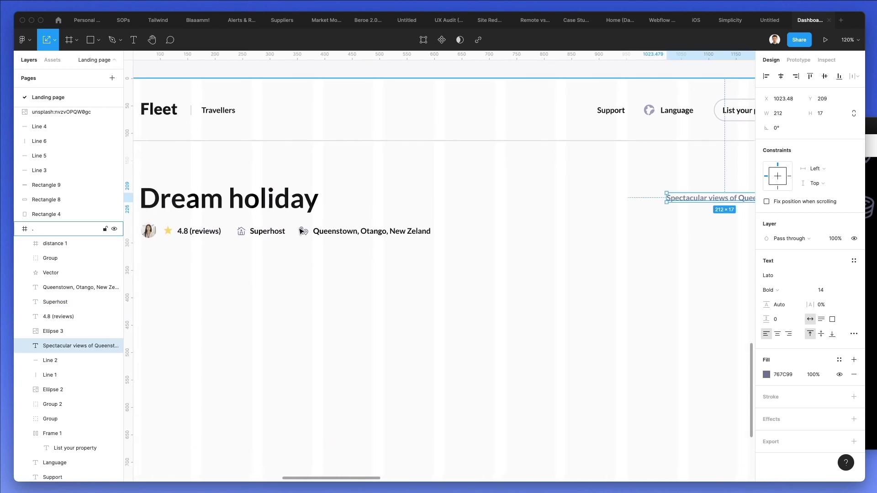
click(267, 231)
shift+click(366, 232)
key(super+alt+v)
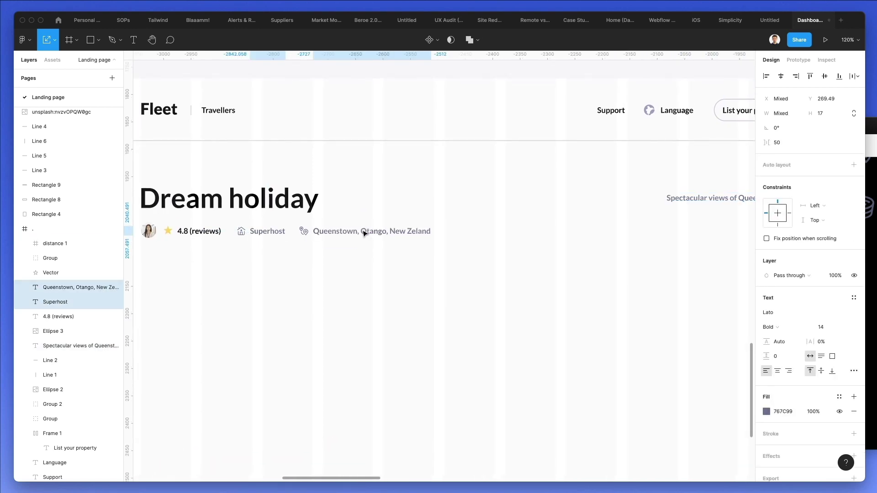
click(389, 271)
Set the '(reviews)' part of the 4.8 rating to the lighter Regular weight
scroll(390, 271, down, 2)
scroll(391, 270, left, 1)
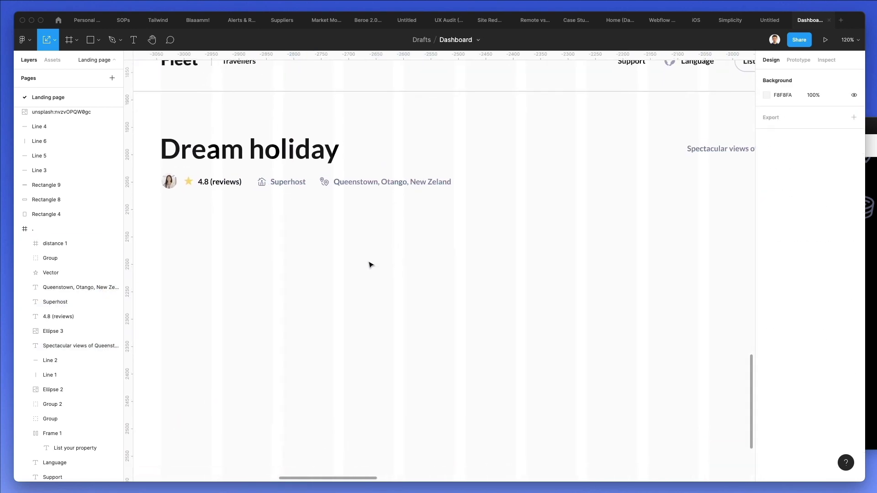
double_click(215, 179)
key(super+alt+comma)
key(super+alt+comma)
click(788, 290)
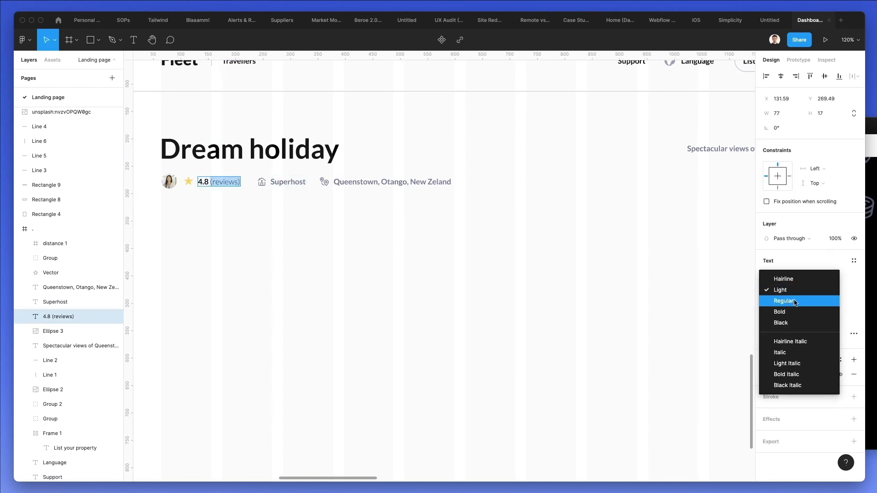
click(788, 293)
click(300, 226)
scroll(324, 204, down, 3)
Draw the main image rectangle below the heading row and size it to about 867×411
scroll(325, 206, down, 1)
key(r)
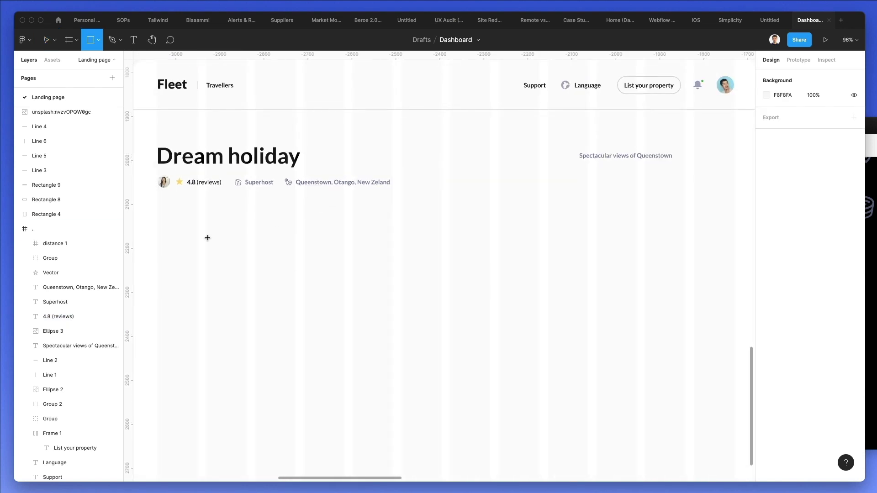
drag(157, 205, 539, 394)
scroll(538, 388, down, 3)
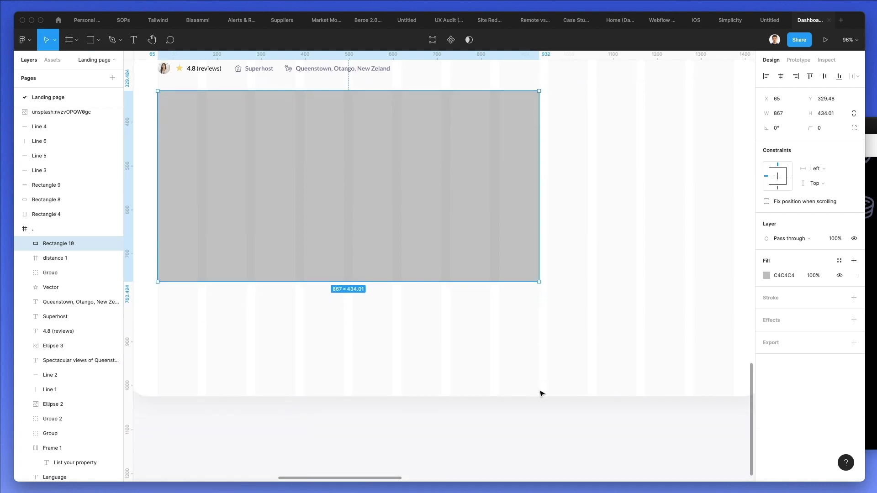
scroll(517, 336, down, 2)
drag(465, 291, 464, 294)
mouse_move(535, 293)
mouse_down()
mouse_move(521, 282)
mouse_move(535, 283)
mouse_up()
Nudge the heading block upward and shift the main image down 9 px
scroll(522, 277, up, 2)
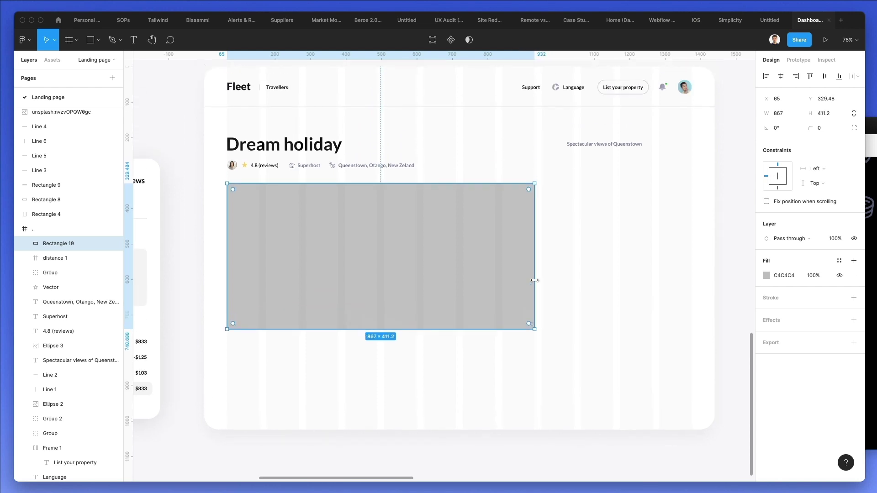
drag(201, 122, 652, 239)
key(shift+Up)
key(shift+Up)
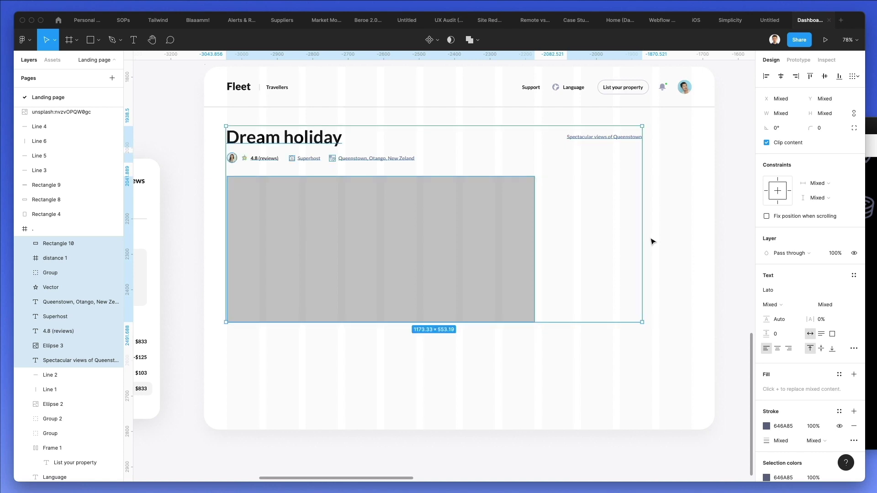
key(Up)
key(Up)
key(Up)
key(Up)
key(Up)
click(416, 216)
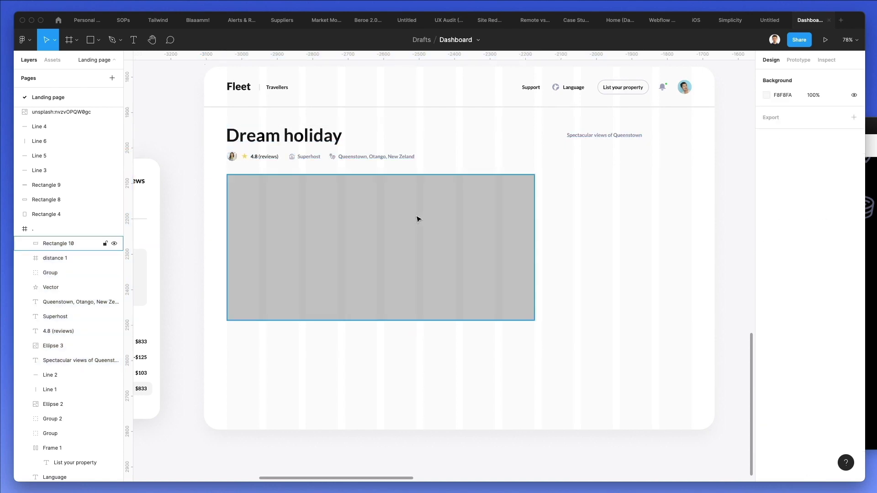
key(shift+Down)
key(Up)
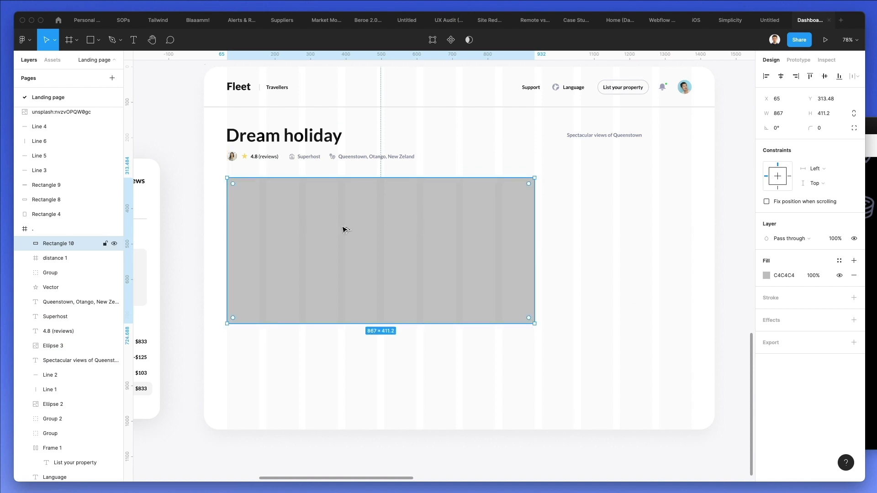
Duplicate the image to the right, narrow the copy to 423 wide, and style both like the booking card
drag(406, 232, 461, 235)
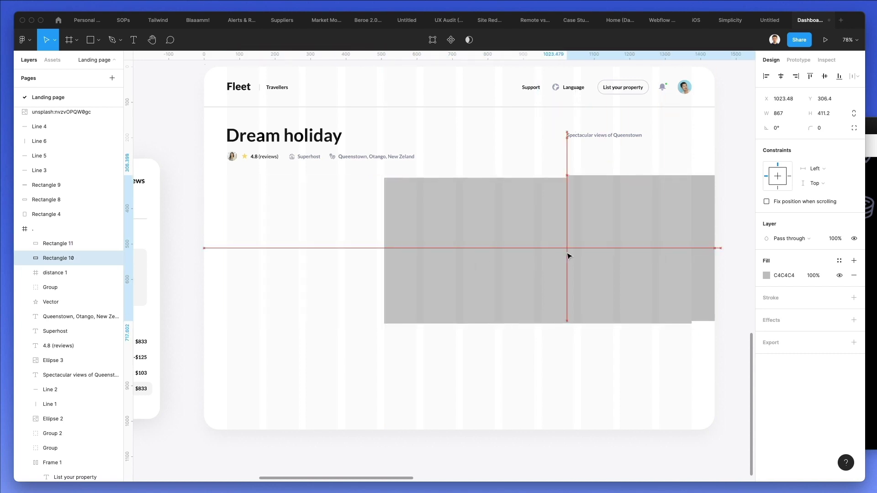
drag(387, 216, 543, 226)
shift+click(450, 278)
scroll(450, 278, left, 5)
click(218, 158)
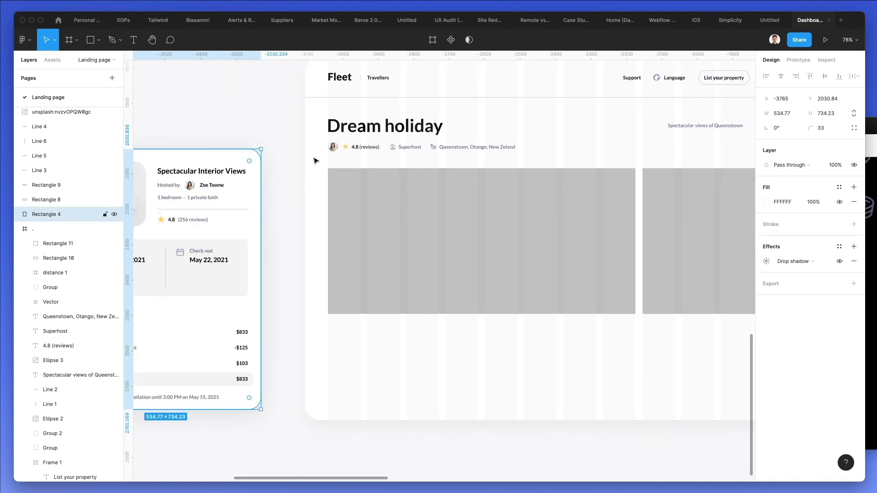
drag(312, 177, 691, 232)
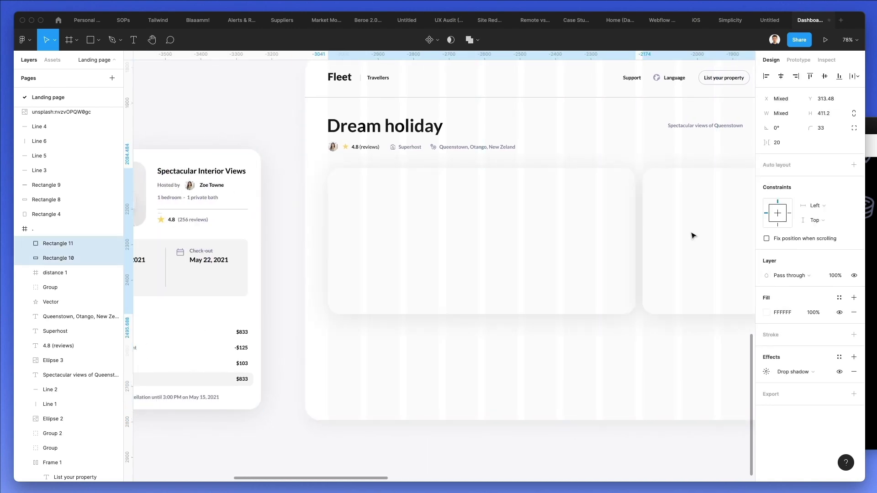
scroll(689, 234, right, 4)
click(546, 149)
scroll(548, 154, down, 2)
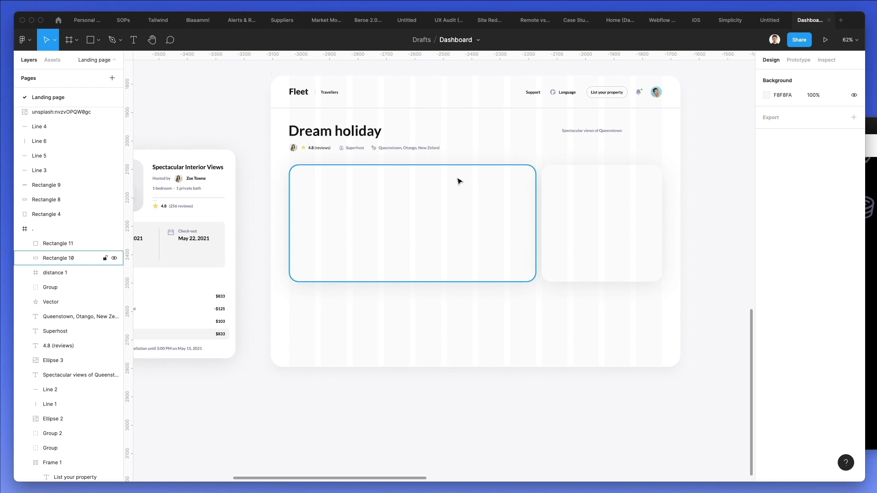
Give the main image rectangle a light grey EBEBF0 fill and remove its drop shadow
scroll(459, 181, down, 2)
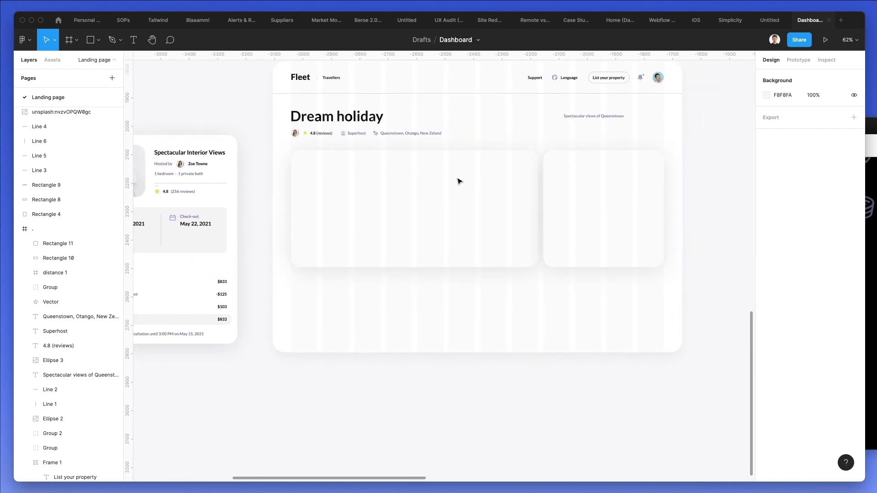
scroll(459, 181, left, 3)
click(520, 186)
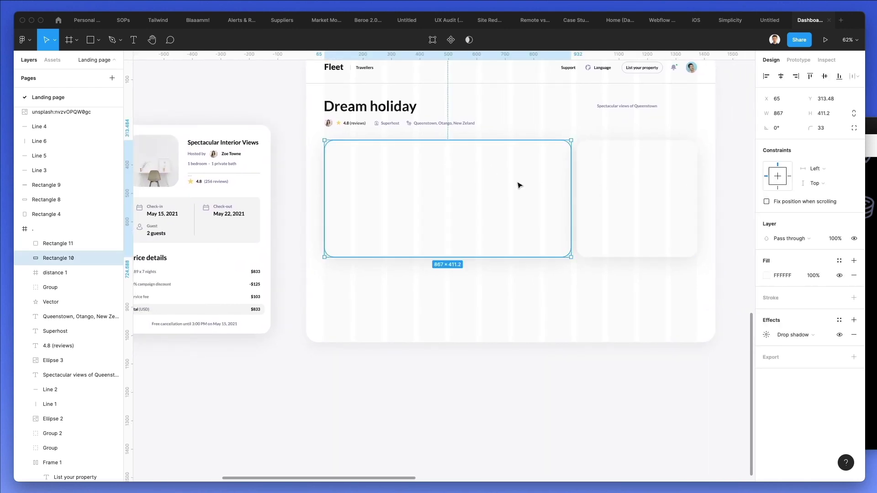
click(767, 276)
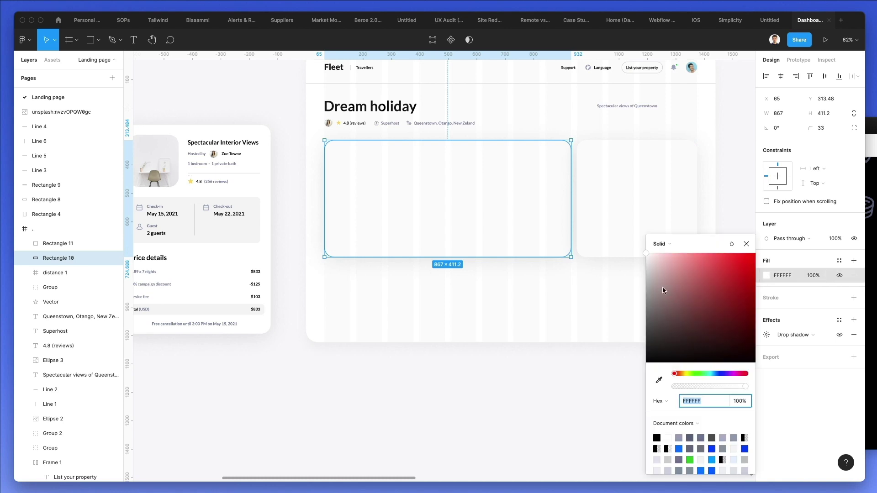
click(720, 375)
click(649, 258)
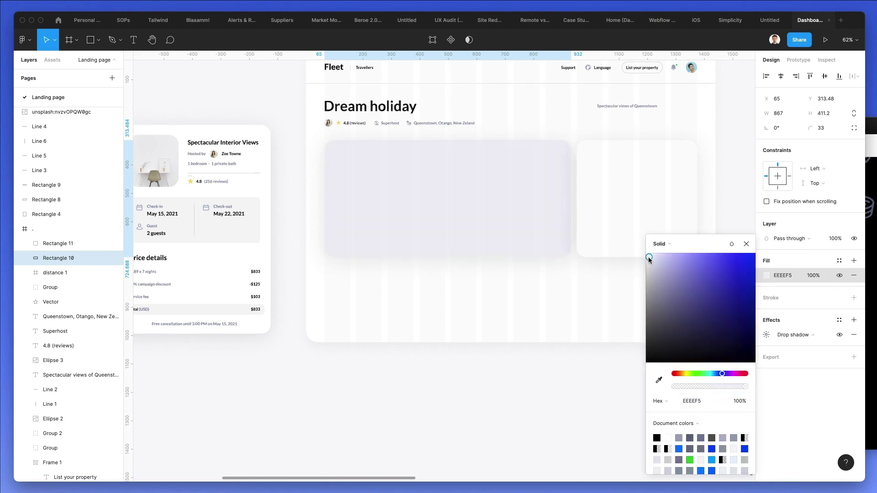
drag(647, 260, 648, 261)
click(856, 337)
click(854, 342)
click(853, 357)
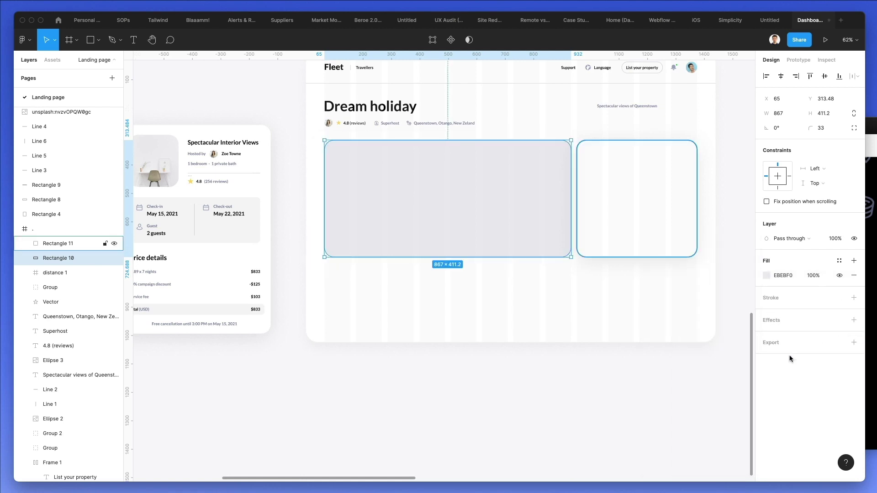
click(523, 334)
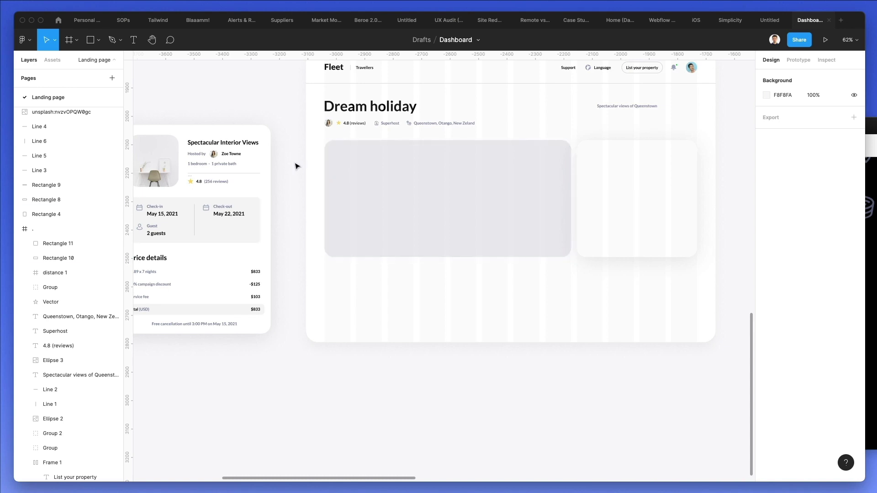
Lock both image placeholder rectangles in place
click(414, 191)
shift+click(620, 221)
right_click(620, 213)
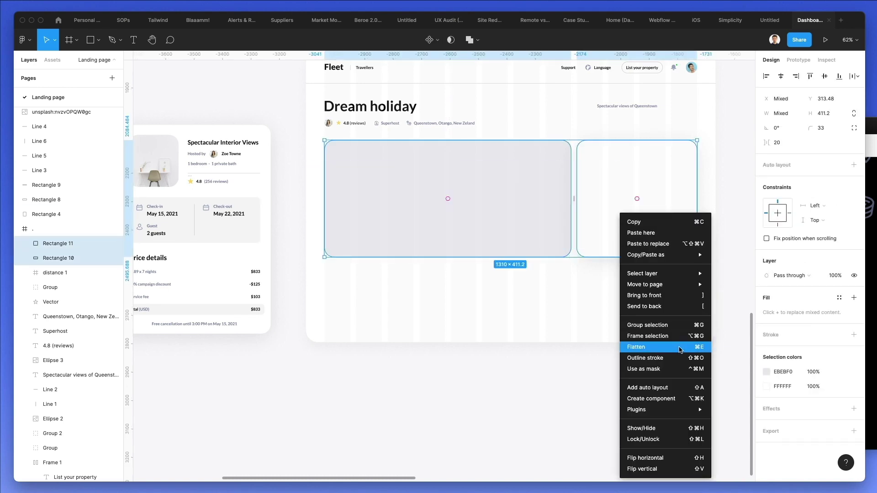
click(654, 439)
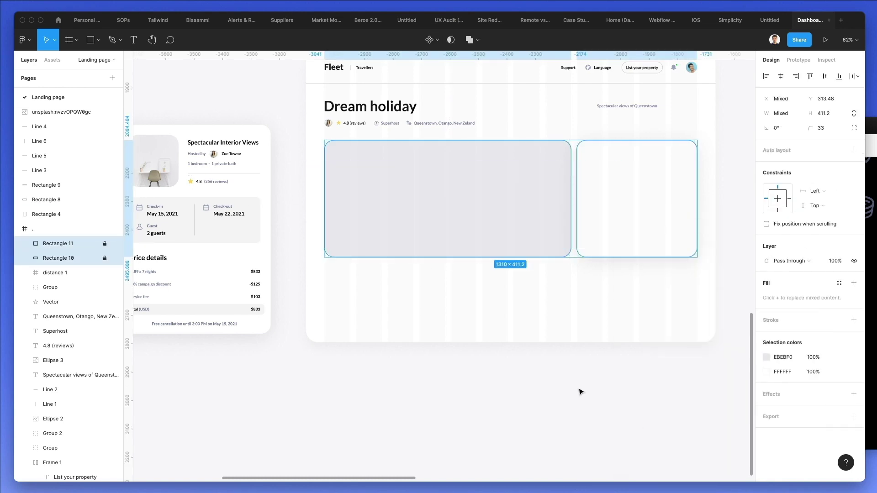
Copy the Spectacular Interior Views title and the star 4.8 (256 reviews) row into the right card
click(208, 145)
drag(208, 144, 606, 161)
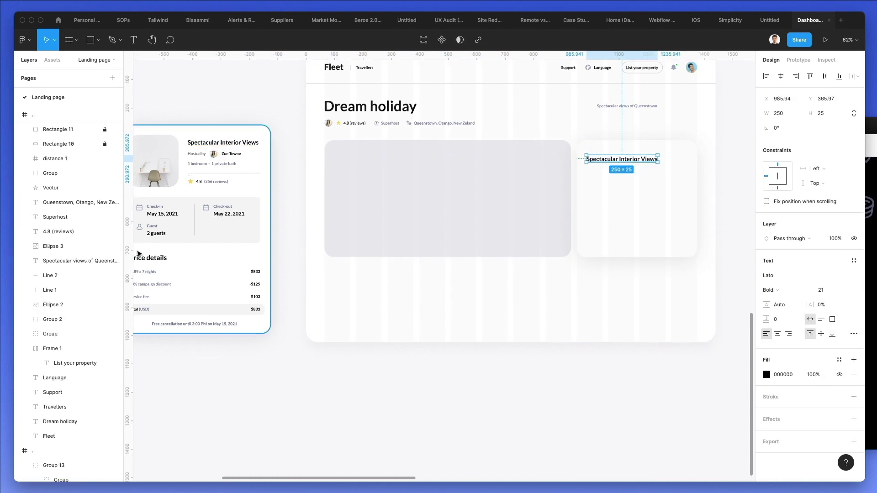
click(205, 182)
shift+click(199, 182)
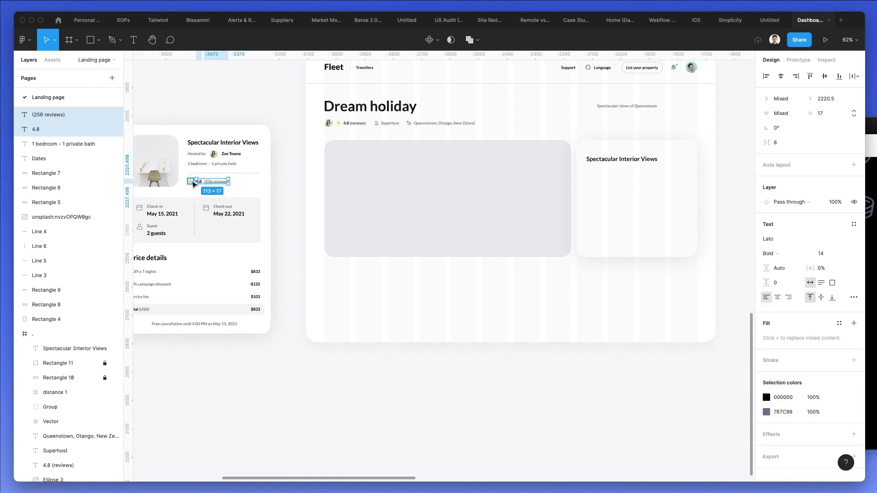
shift+click(191, 181)
drag(210, 185, 612, 175)
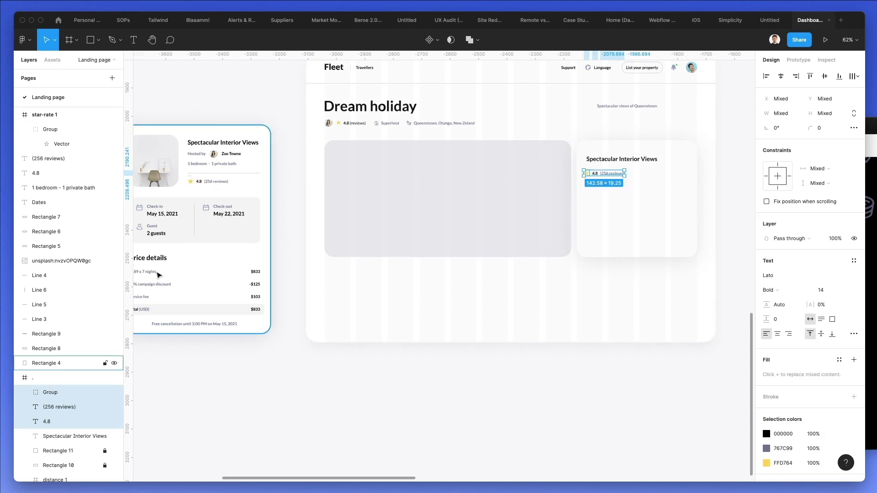
Copy the Check-in, Check-out and Guest details into the right card
scroll(157, 273, left, 3)
click(260, 210)
shift+click(249, 212)
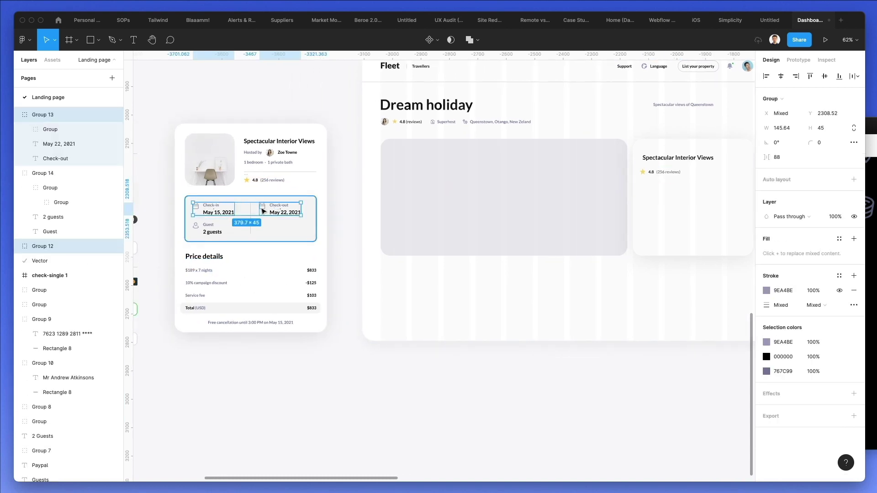
shift+click(276, 233)
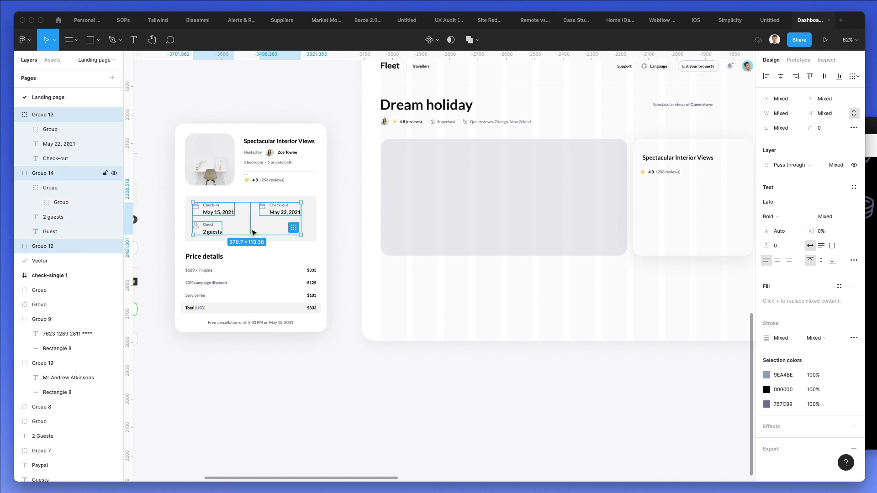
drag(275, 233, 560, 226)
drag(663, 202, 680, 207)
scroll(676, 207, right, 5)
click(601, 249)
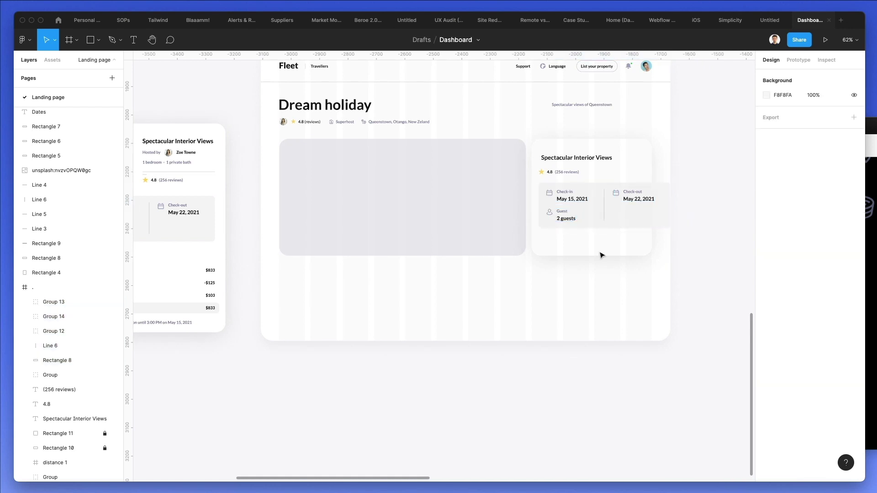
Narrow the grey date box to fit the card and move Check-out closer to Check-in
scroll(607, 214, up, 3)
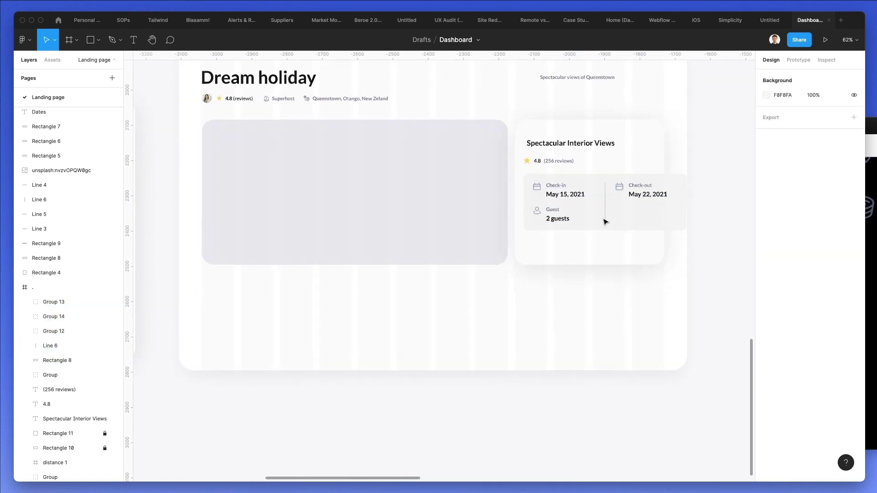
click(648, 214)
drag(690, 204, 656, 205)
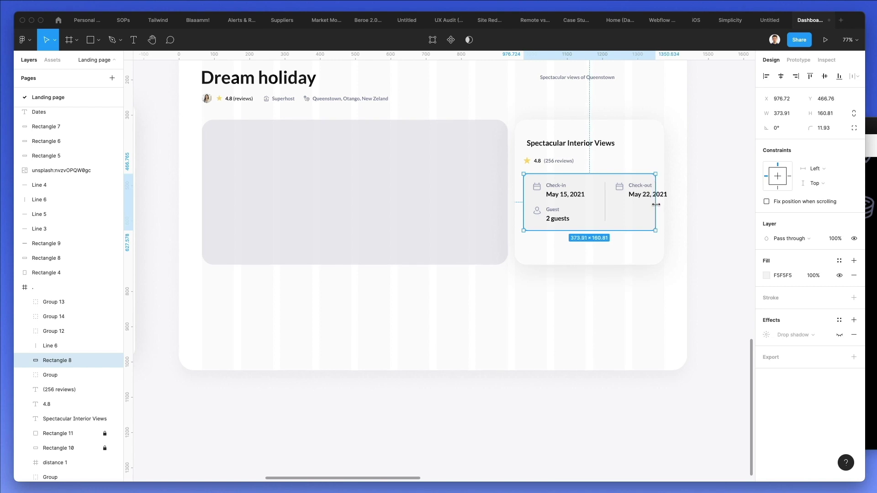
click(636, 191)
drag(637, 190, 614, 193)
Delete the divider between the dates and nudge the Check-out date 1 px right
click(605, 209)
key(Delete)
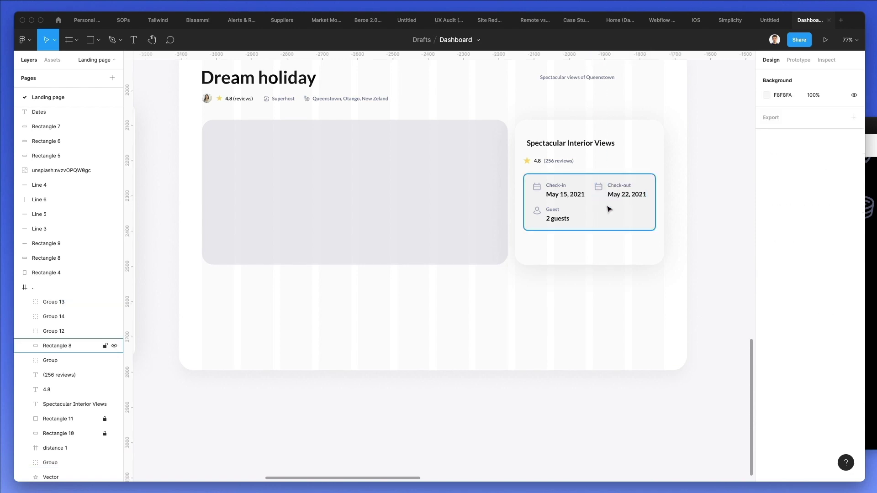
click(615, 197)
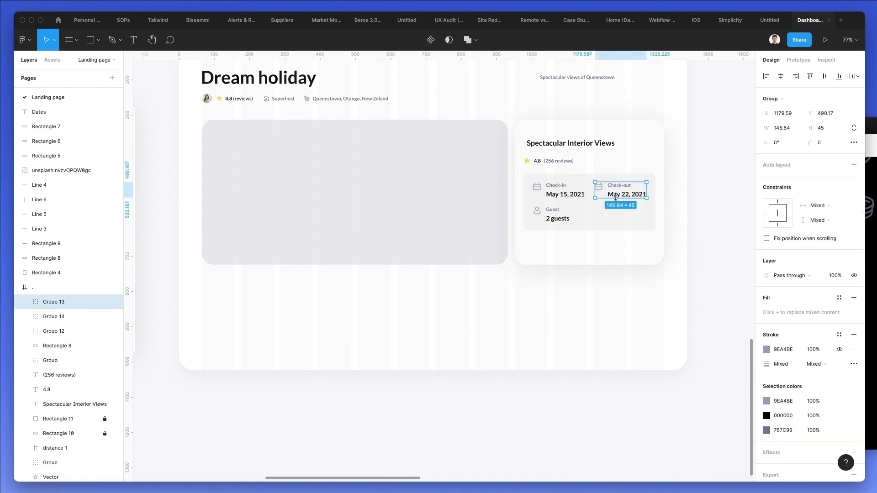
click(559, 189)
shift+click(558, 219)
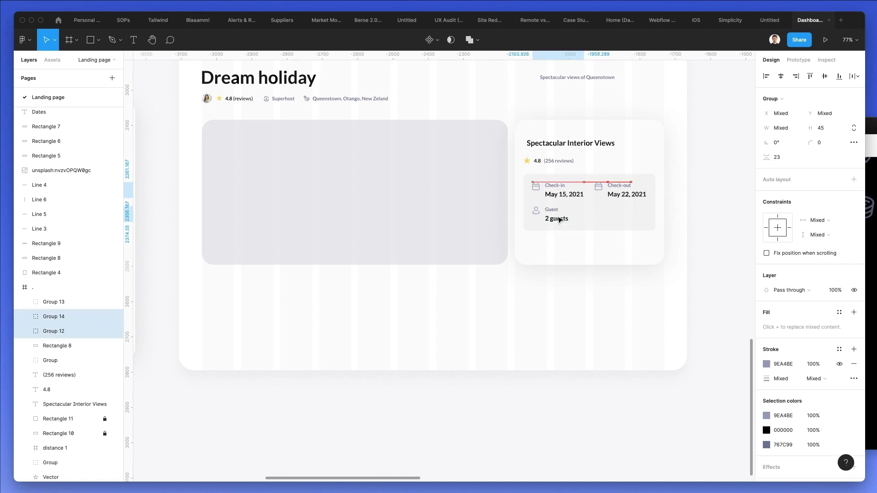
click(611, 197)
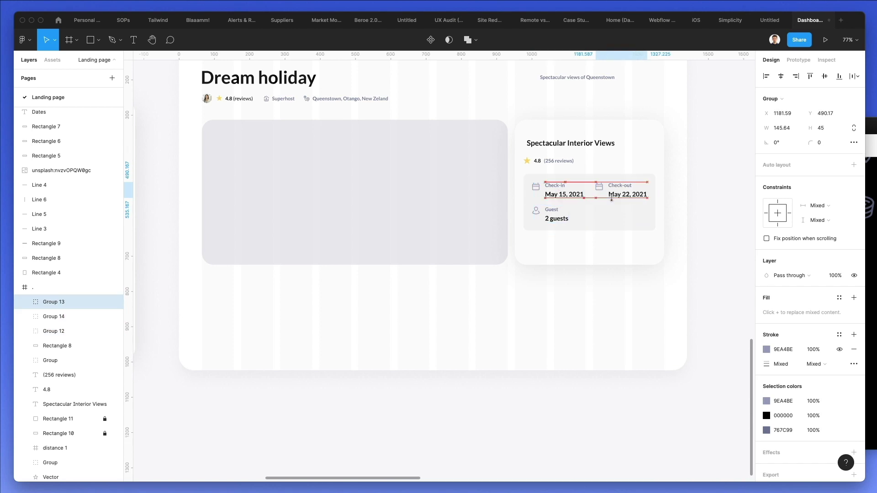
key(Right)
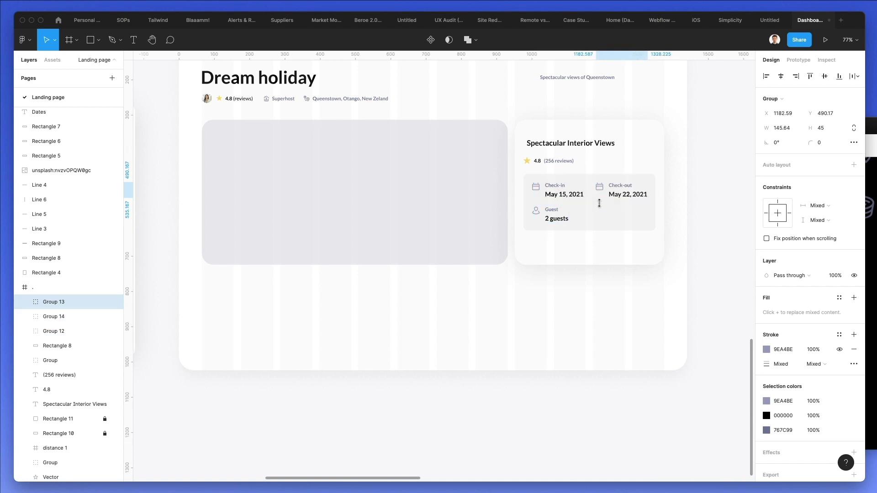
click(575, 299)
click(584, 263)
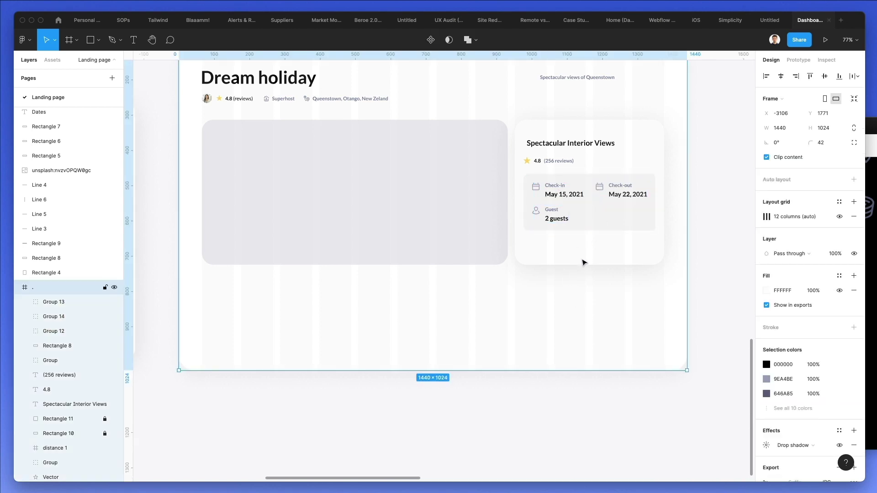
click(574, 263)
scroll(556, 286, up, 3)
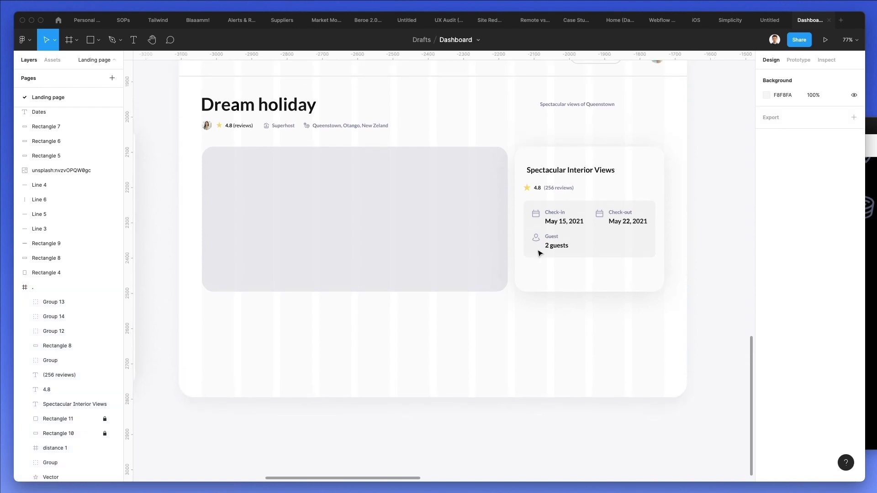
Replace the card title text with the price '$102'
click(560, 183)
double_click(560, 183)
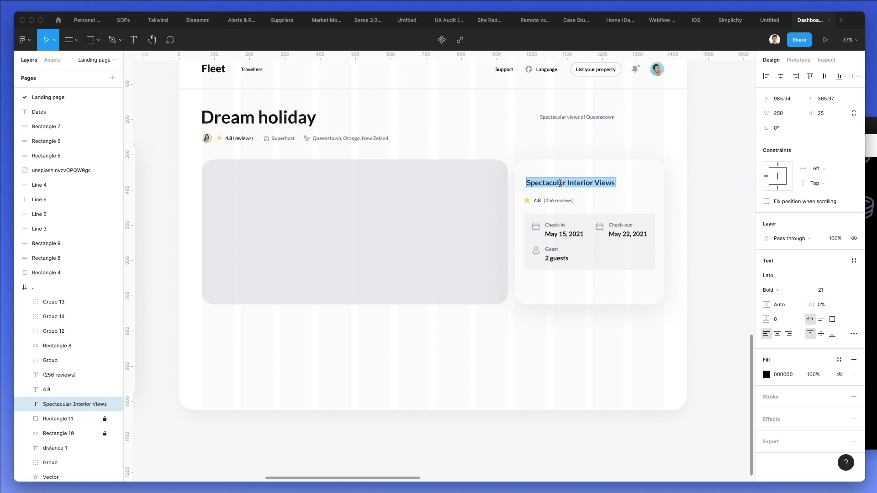
text($102)
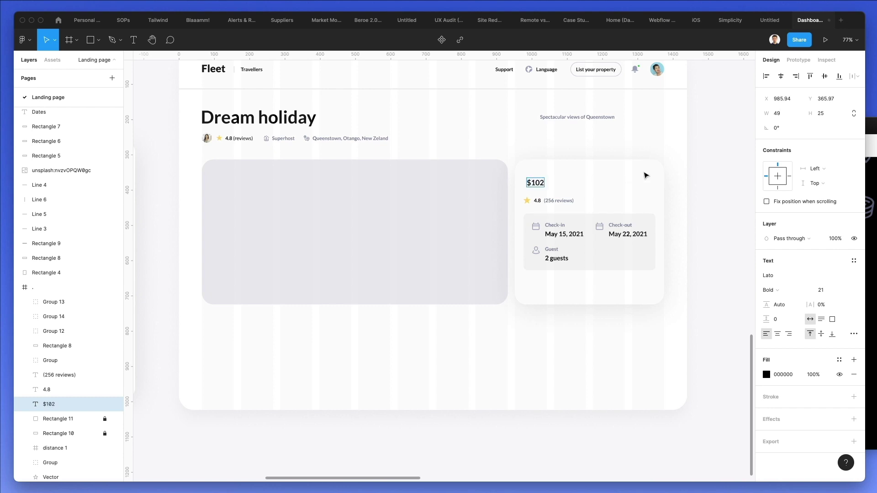
key(Escape)
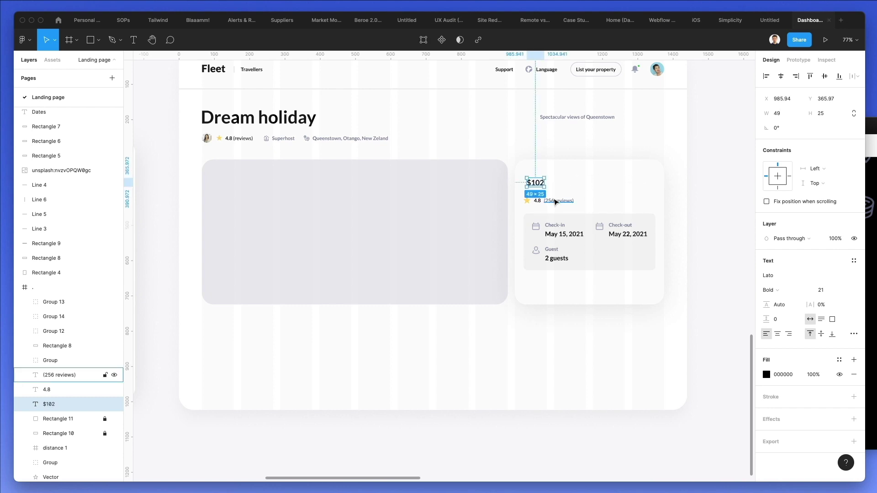
Copy the (256 reviews) text beside the price, retype it as '/night' and position it
click(558, 201)
drag(558, 200, 555, 185)
double_click(554, 185)
text(/night)
key(Escape)
scroll(567, 176, up, 5)
key(Up)
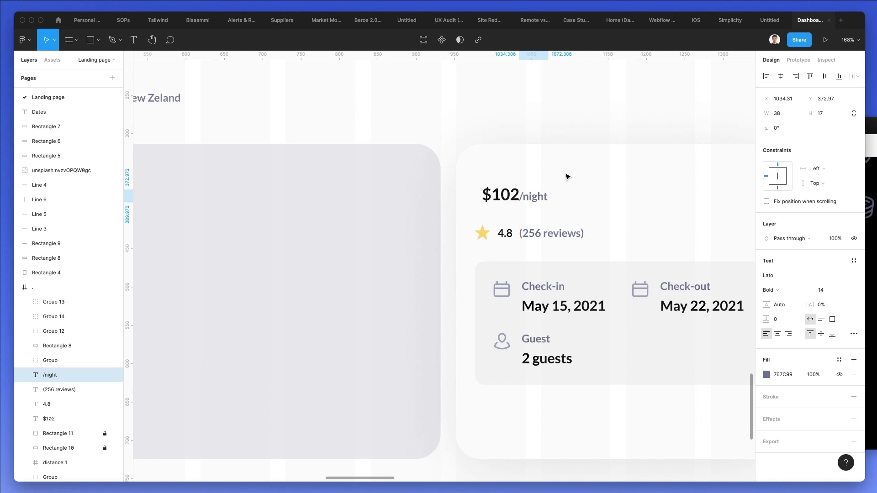
key(shift+Right)
key(shift+Right)
key(shift+Right)
Enlarge $102 to 31, align it with /night, and move both right, leaving a $102 copy
click(499, 191)
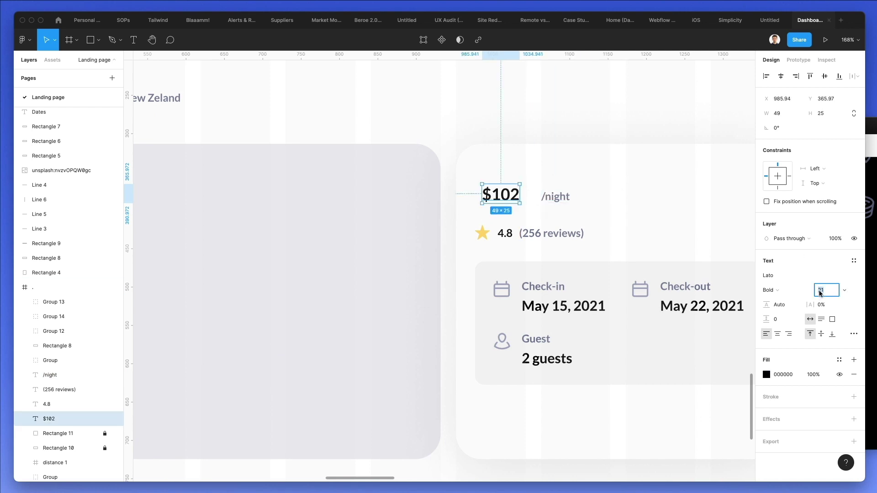
key(shift+Up)
key(Escape)
key(Up)
key(Up)
key(Up)
key(Up)
key(Up)
key(Up)
key(Up)
key(Up)
key(Up)
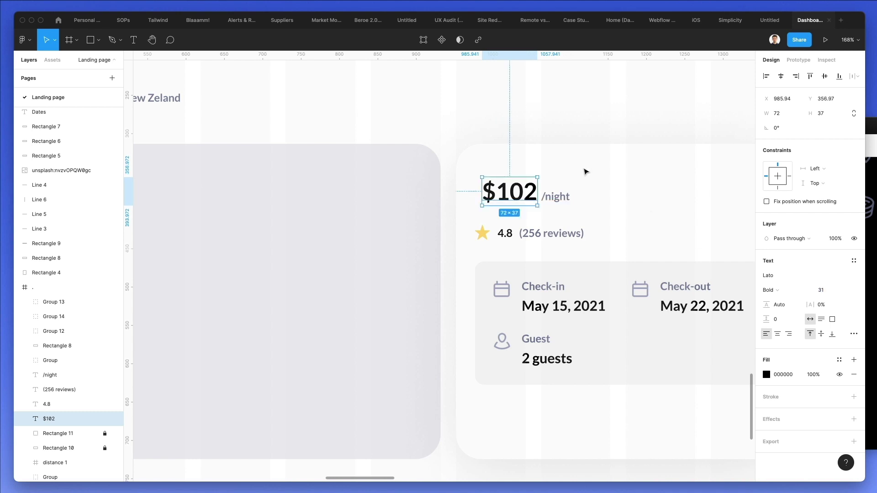
scroll(582, 171, right, 4)
click(486, 198)
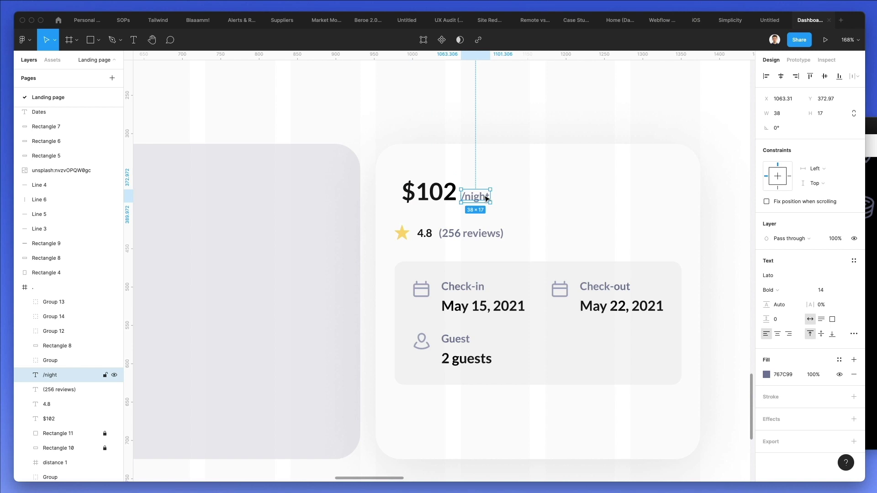
shift+click(432, 195)
mouse_move(432, 196)
mouse_down()
mouse_move(473, 199)
mouse_move(485, 191)
mouse_move(416, 195)
mouse_move(546, 199)
mouse_move(439, 194)
mouse_up()
key(Escape)
Change the duplicate price to $119 and colour it the calendar icon's grey
double_click(425, 192)
click(448, 191)
key(shift+Left)
key(shift+Left)
key(shift+Left)
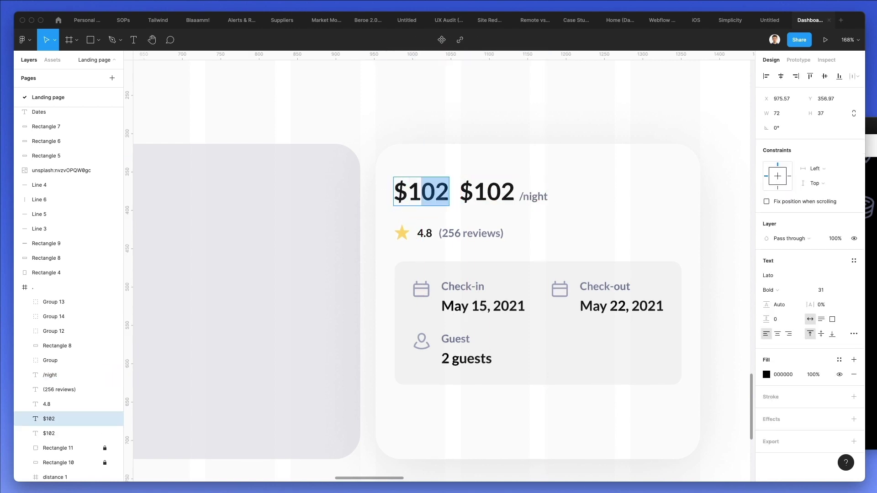
text(19)
key(super+a)
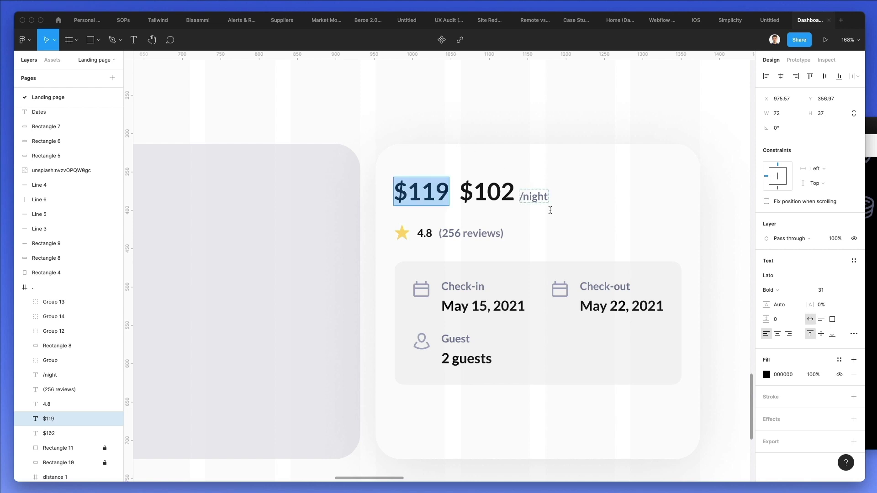
key(i)
click(558, 282)
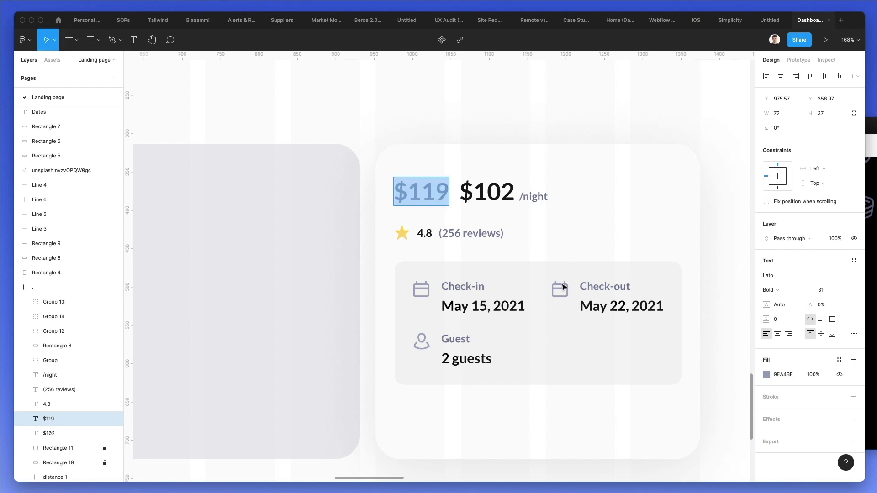
key(Escape)
key(Escape)
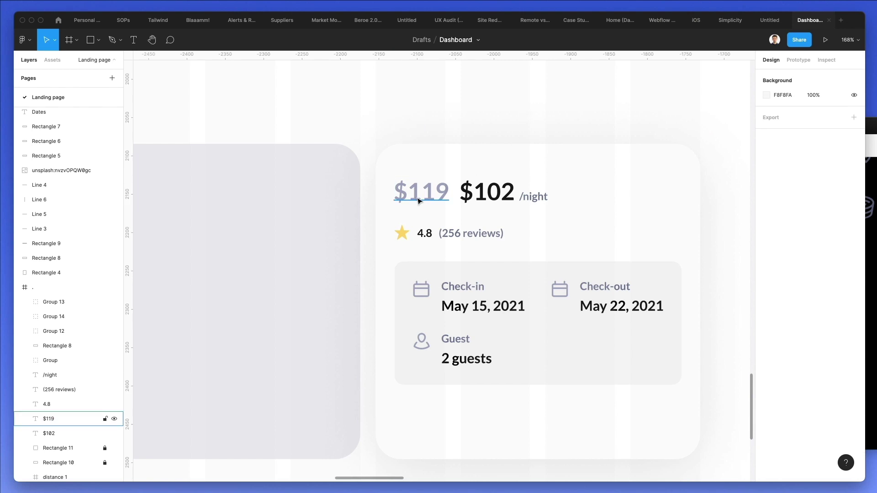
Apply strikethrough to the $119 price from the type details options
click(68, 418)
click(852, 334)
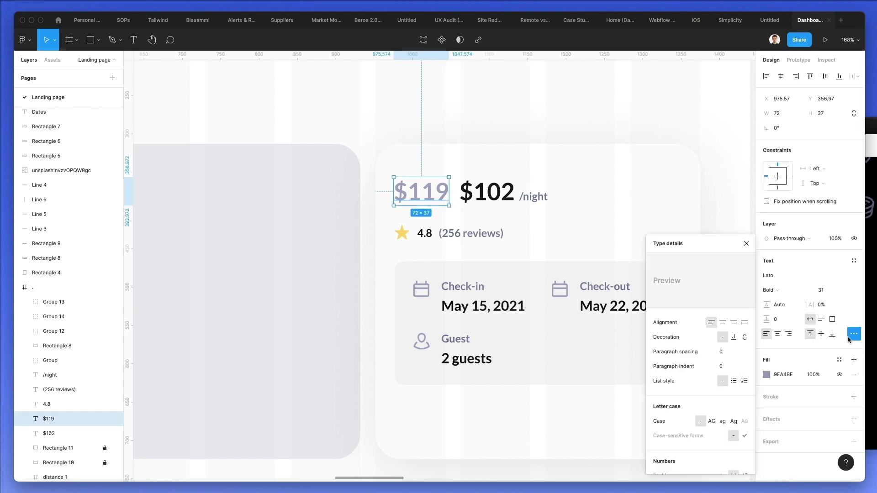
click(745, 337)
click(551, 167)
scroll(553, 164, down, 3)
scroll(514, 181, down, 3)
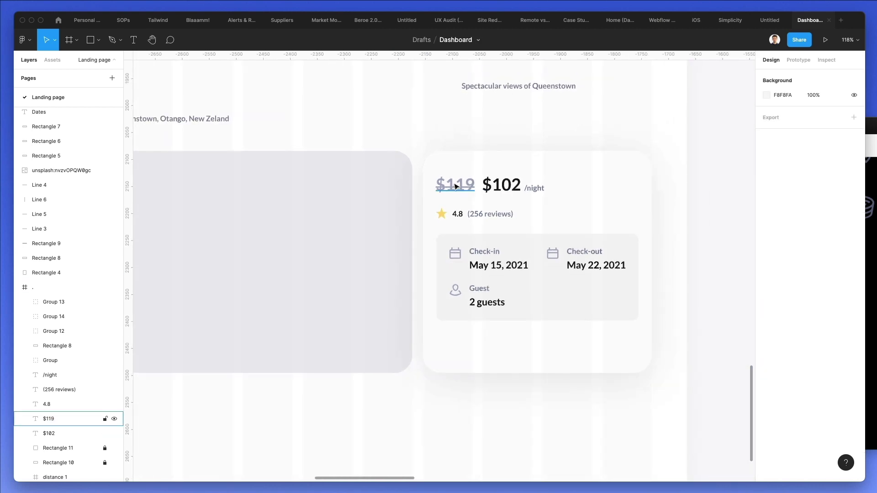
Nudge the $119, $102 and /night row 2 px right and set $119 to 80% opacity
click(455, 186)
click(498, 147)
drag(451, 155, 546, 195)
key(Right)
key(Right)
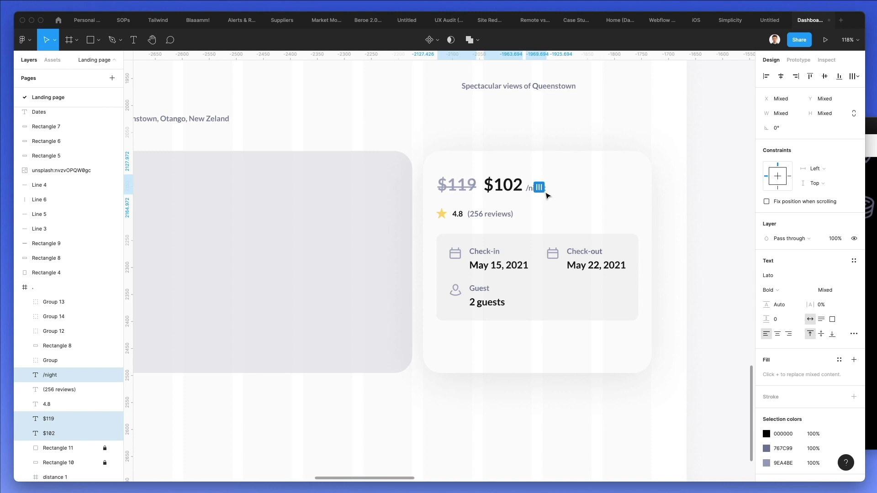
click(554, 137)
click(468, 183)
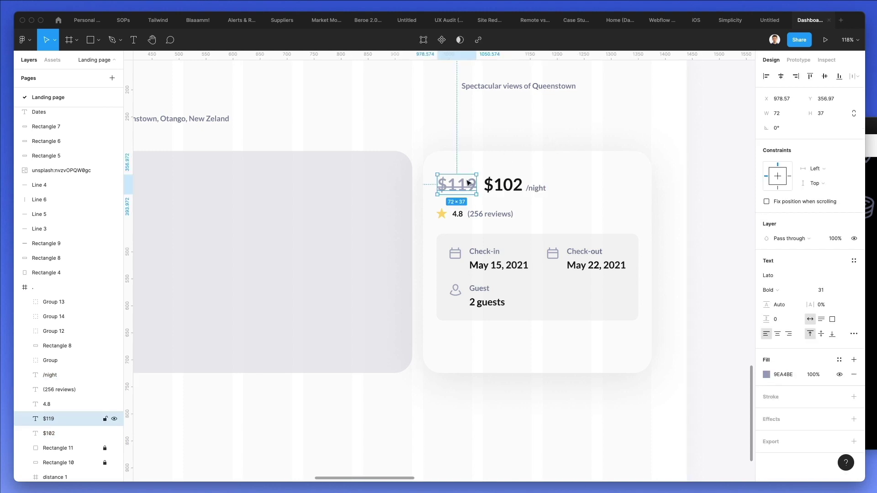
key(8)
click(509, 160)
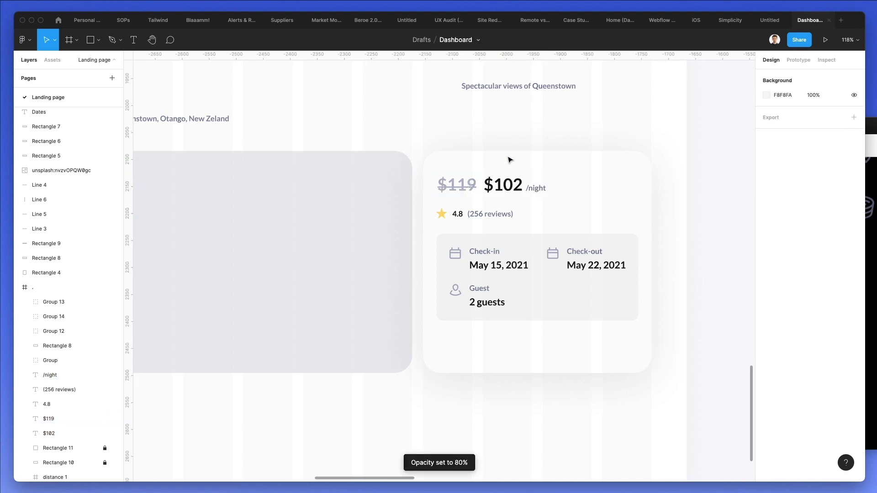
scroll(509, 160, right, 2)
scroll(543, 186, down, 3)
scroll(543, 187, up, 3)
Copy the header avatar photo into the booking card's top-right corner, level with the price
click(588, 169)
drag(570, 309, 551, 328)
scroll(570, 309, up, 5)
Search Nucleo for 'check', filter to Colored icons, and drag the green check onto the avatar
key(super+shift+n)
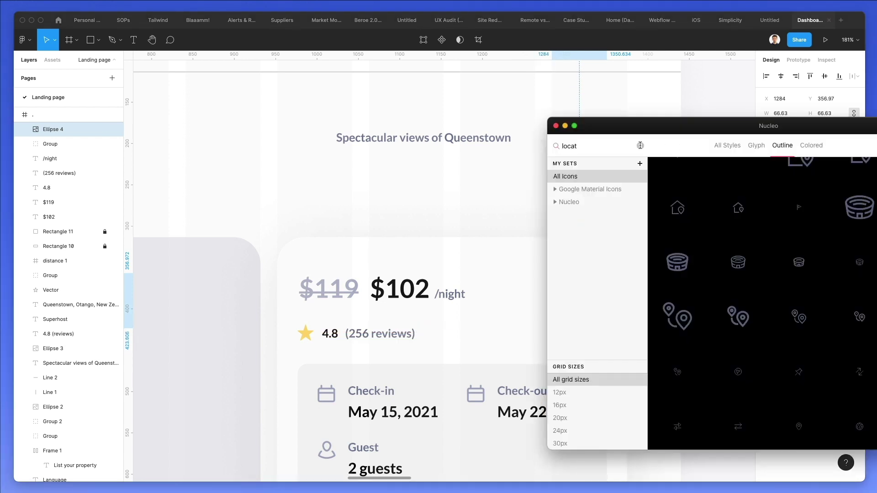
click(641, 145)
text(check)
scroll(420, 133, down, 2)
scroll(421, 134, right, 4)
scroll(771, 200, down, 3)
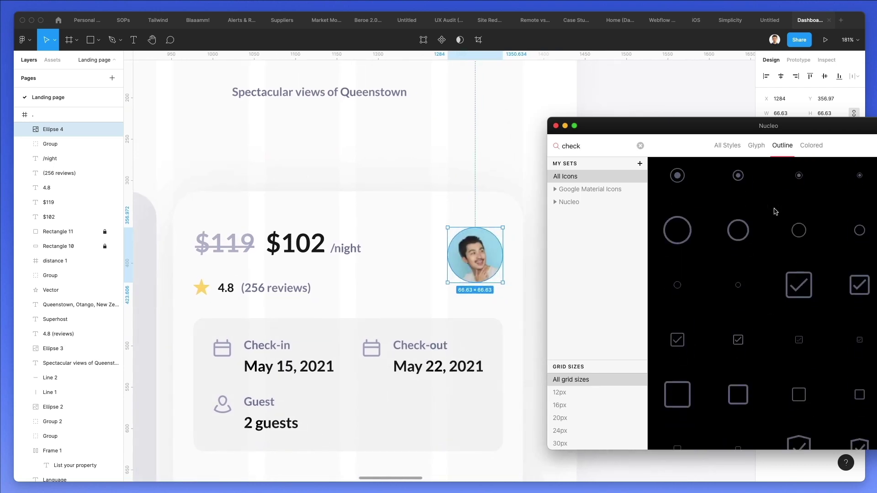
click(811, 145)
scroll(742, 235, down, 5)
scroll(742, 235, down, 4)
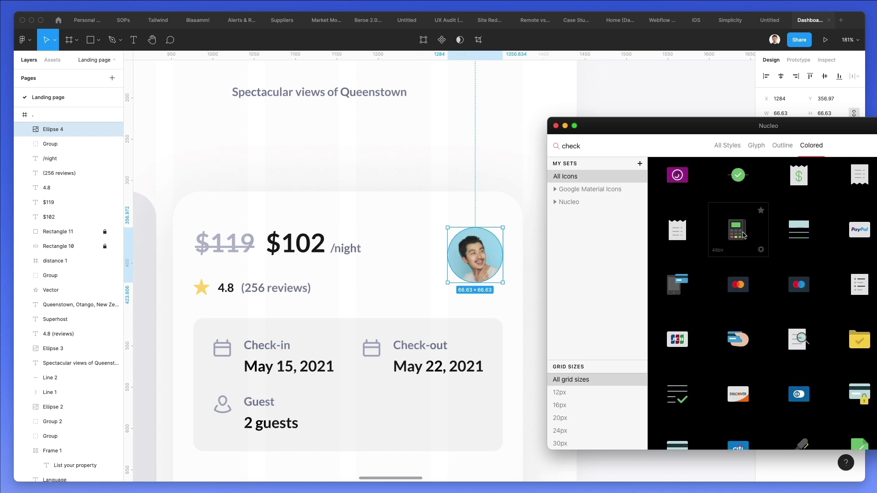
scroll(743, 235, up, 5)
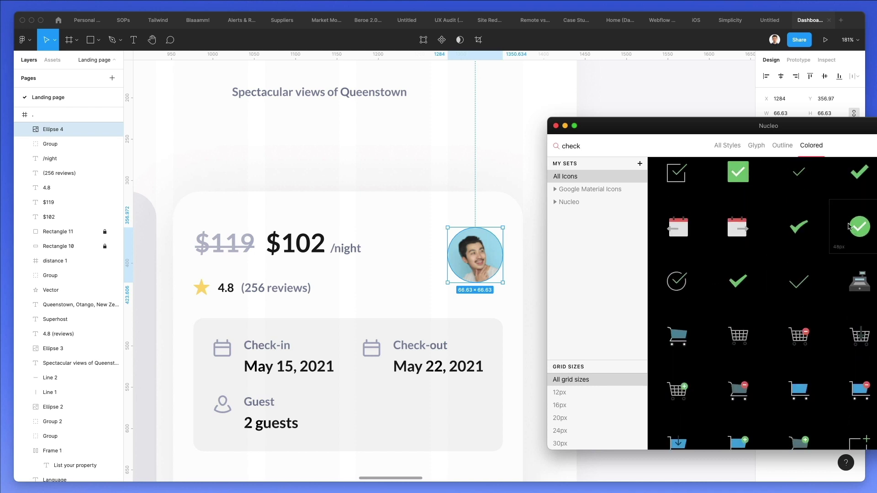
drag(494, 231, 498, 211)
click(509, 214)
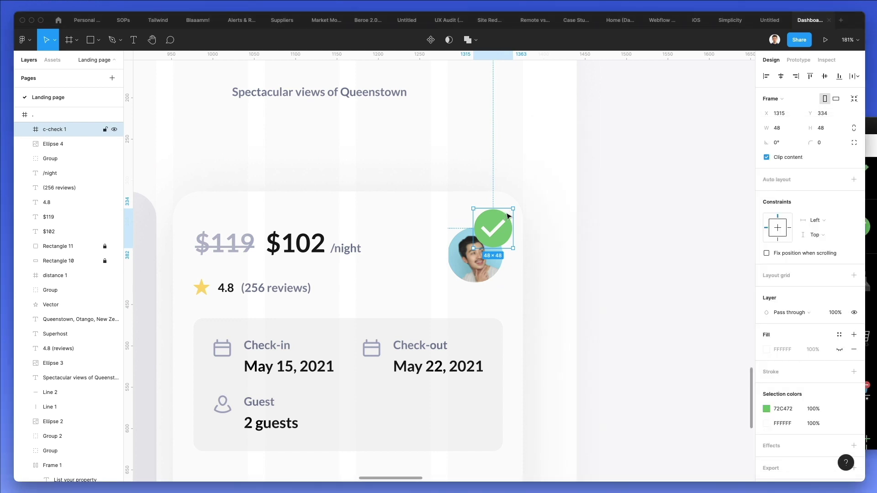
Shrink the check to a small badge and fill the avatar with a Content Reel male photo
drag(505, 206, 502, 237)
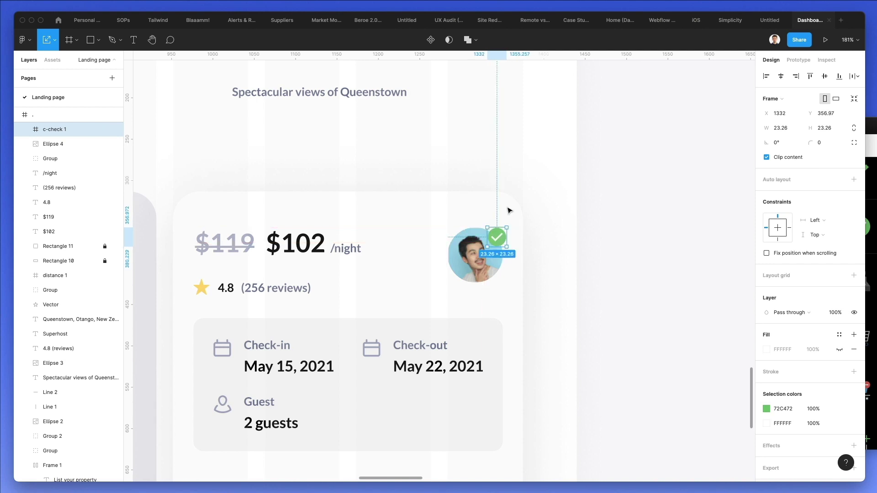
key(Escape)
click(462, 246)
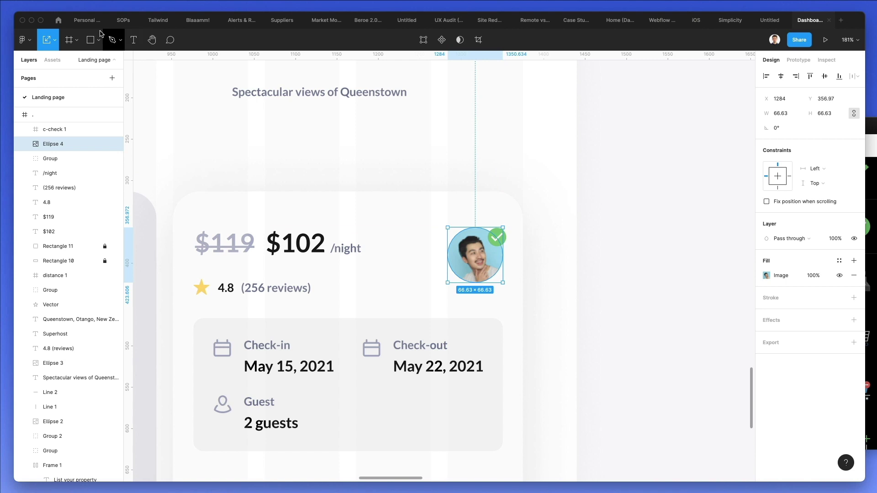
click(22, 40)
mouse_move(83, 166)
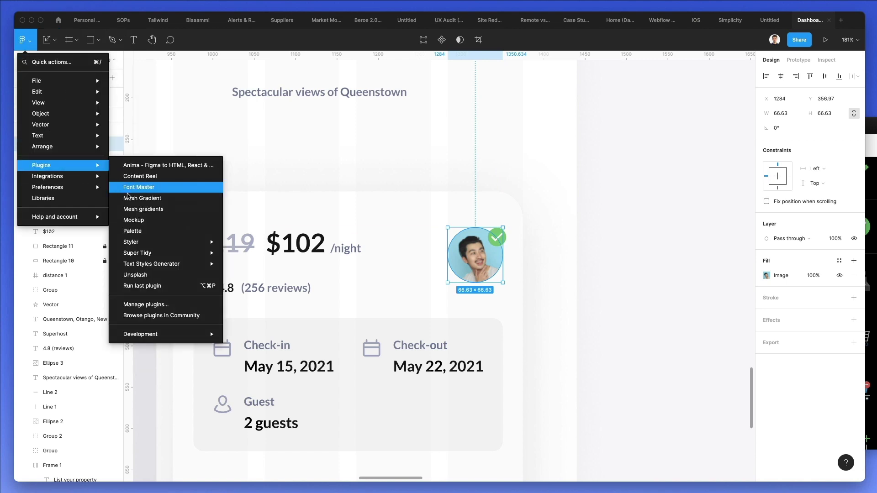
click(147, 174)
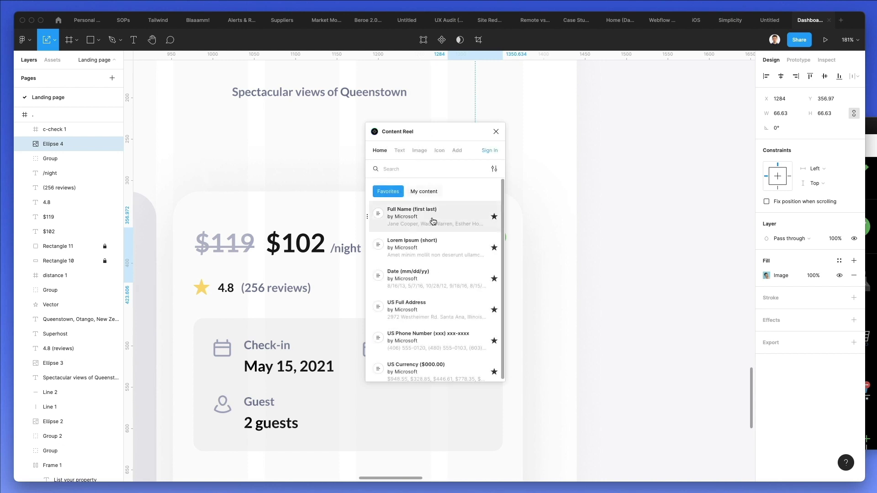
click(420, 151)
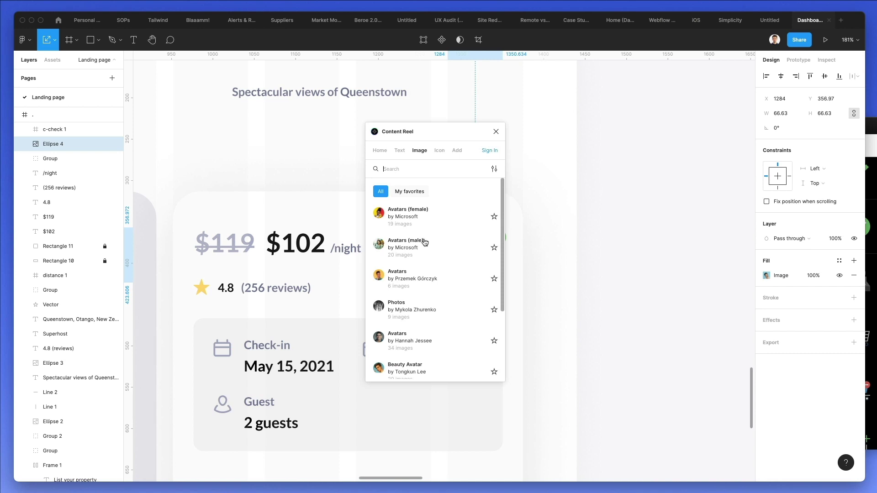
click(402, 245)
drag(442, 125, 629, 119)
click(605, 274)
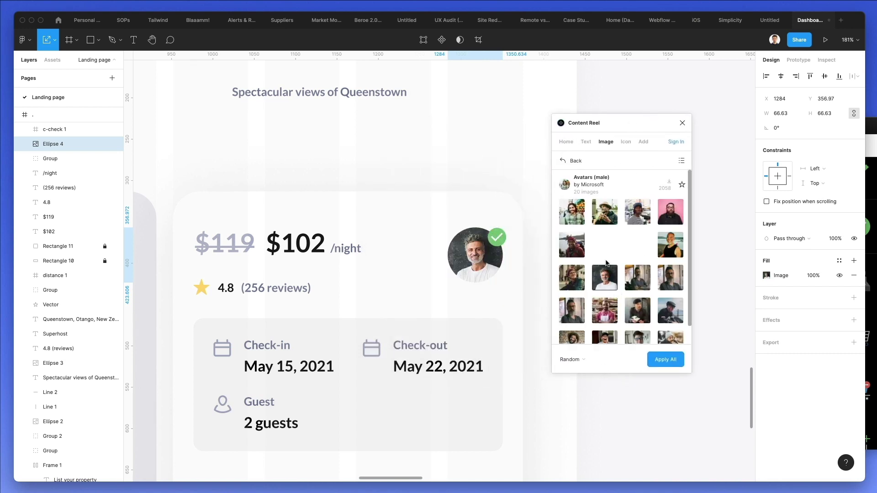
Close Content Reel and select the green check badge together with the avatar circle
scroll(605, 274, down, 1)
scroll(423, 274, down, 2)
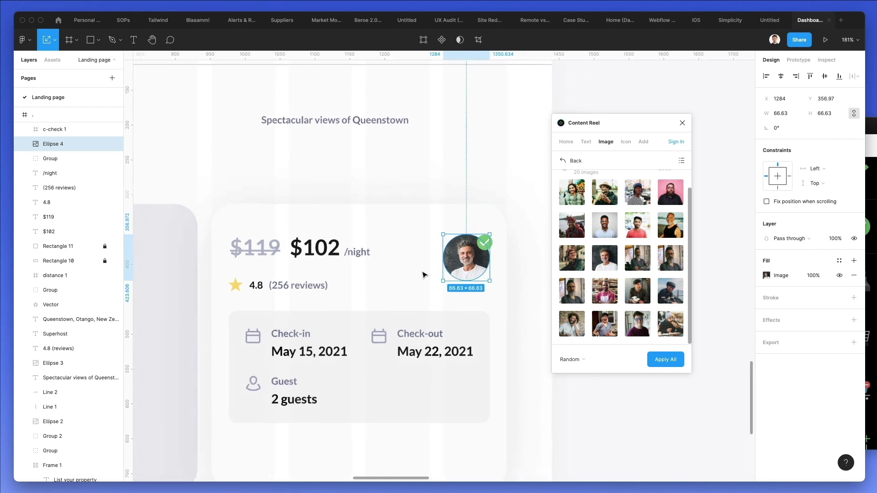
scroll(422, 275, down, 3)
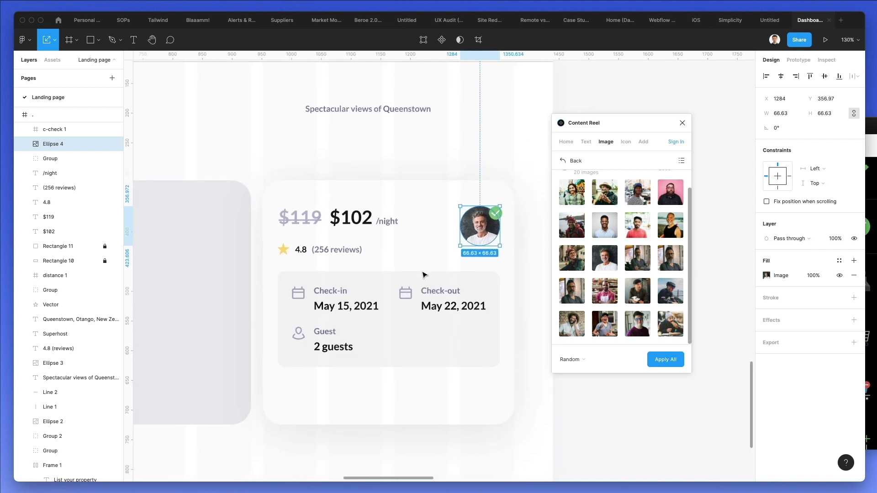
click(681, 124)
click(554, 242)
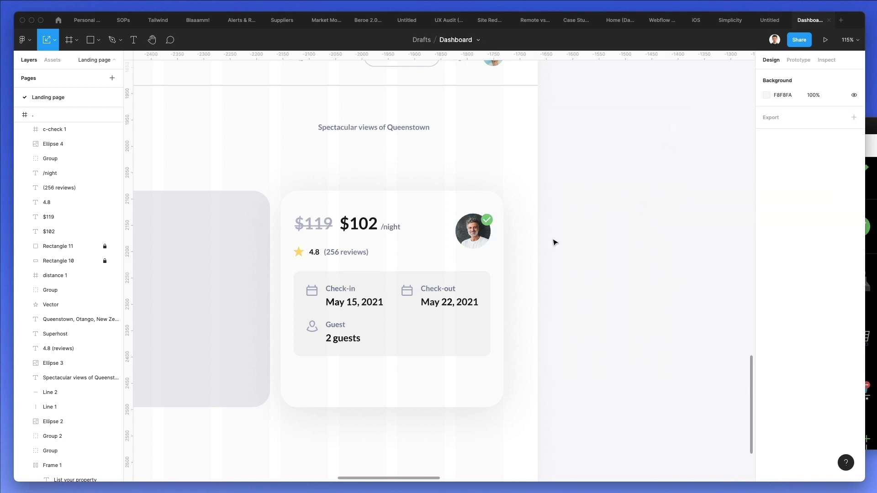
click(489, 222)
shift+click(472, 232)
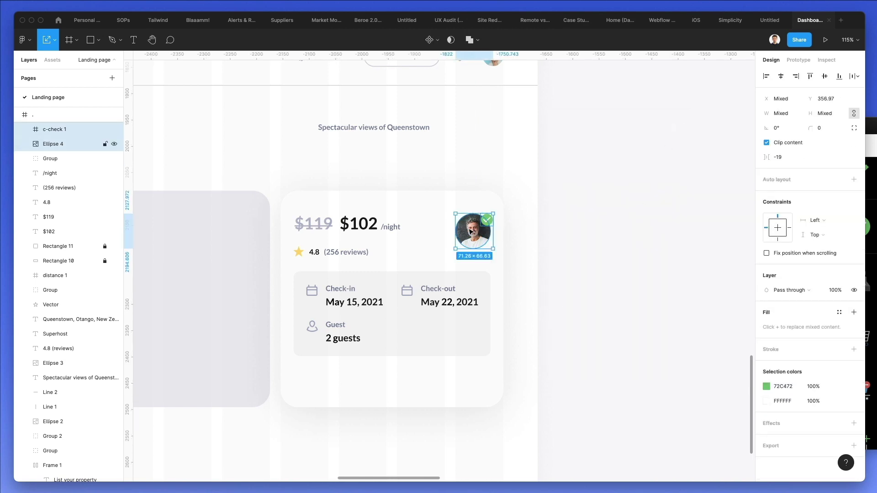
Group the green check badge with the avatar photo
key(super+g)
scroll(534, 223, left, 2)
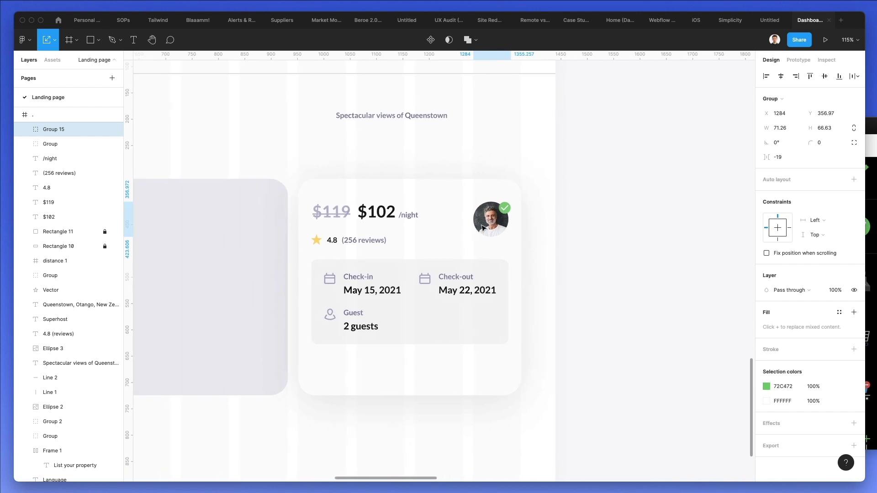
click(624, 226)
scroll(624, 226, left, 2)
scroll(598, 221, left, 2)
Make the price card 40 px taller
right_click(434, 391)
mouse_move(477, 408)
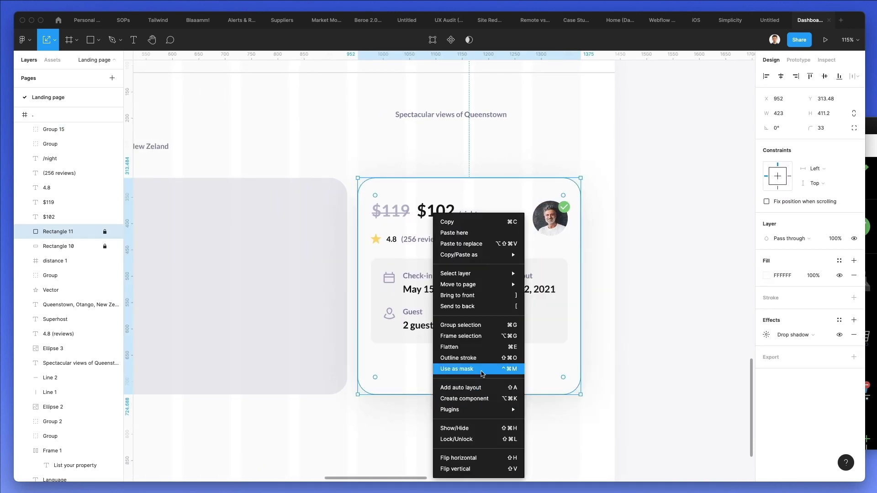
click(94, 237)
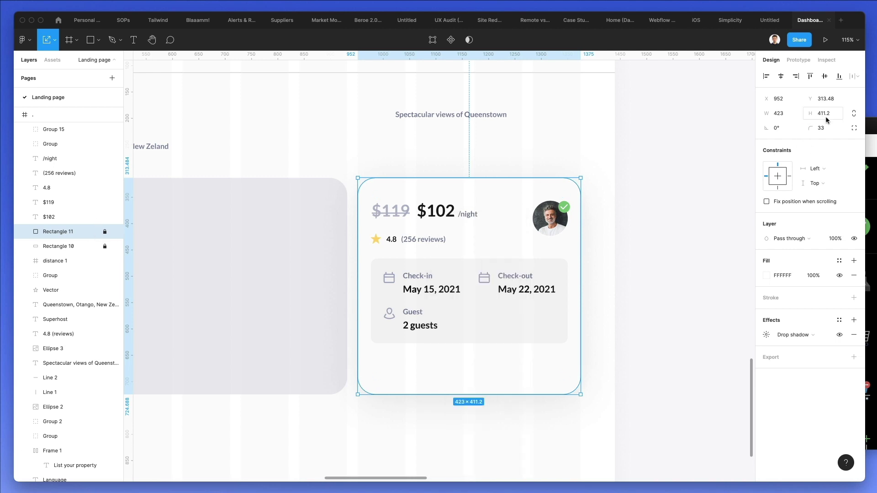
key(shift+Up)
key(shift+Up)
key(shift+Up)
key(shift+Up)
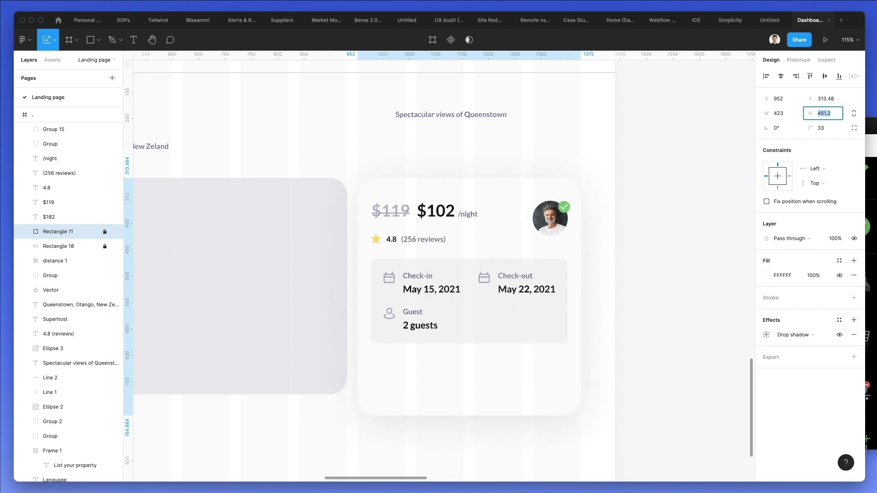
click(608, 310)
scroll(609, 310, down, 5)
scroll(608, 310, left, 2)
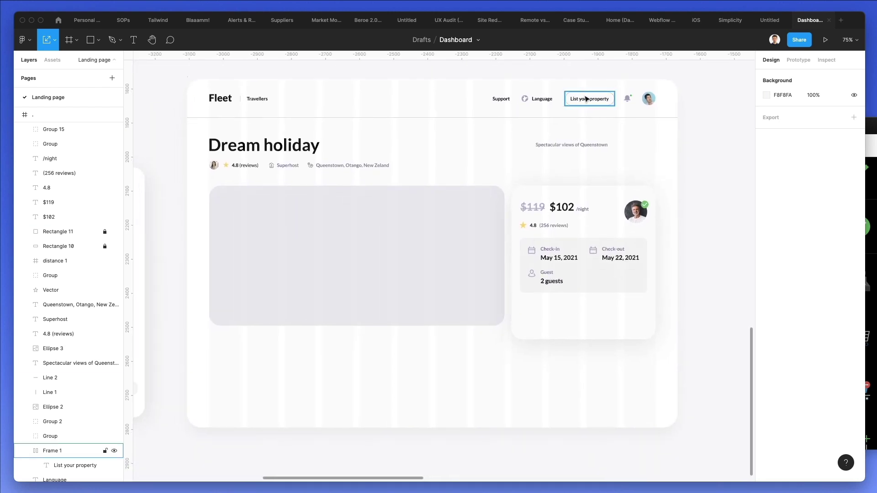
Copy the 'List your property' button into the card and relabel it 'Save +'
alt+drag(586, 100, 539, 311)
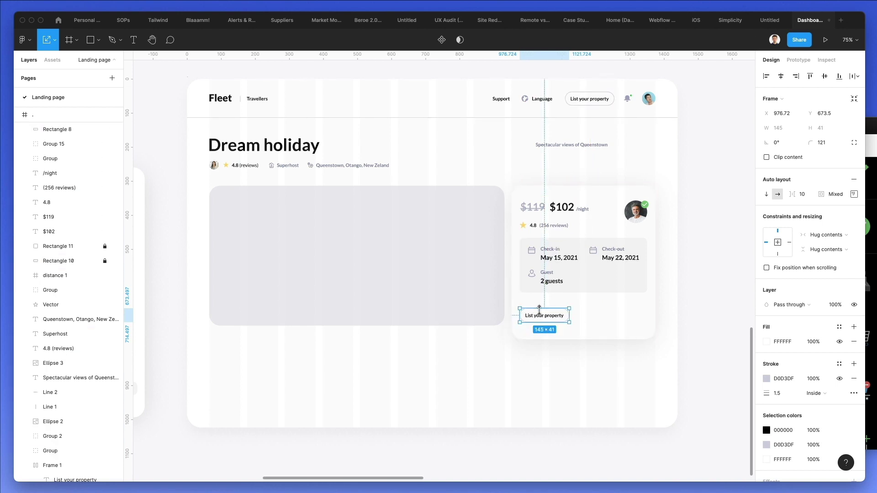
double_click(551, 318)
key(Return)
text(Save +)
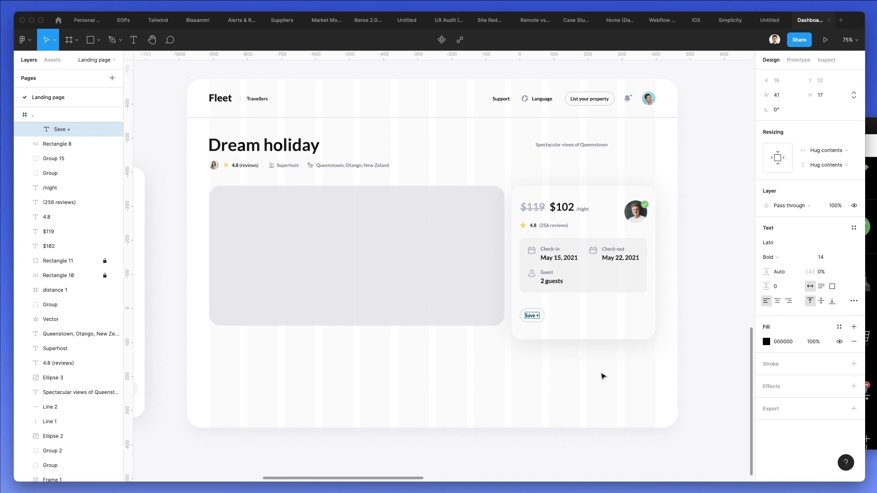
key(Escape)
ctrl+scroll(572, 344, up, 5)
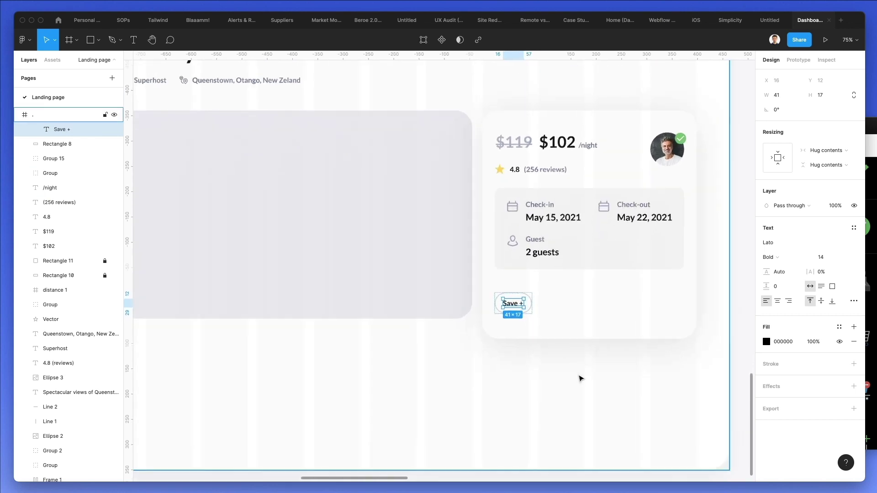
key(Escape)
Duplicate it as a 'Reserve' button, widen it to 140 px, and center its text
alt+drag(513, 298, 560, 299)
double_click(559, 297)
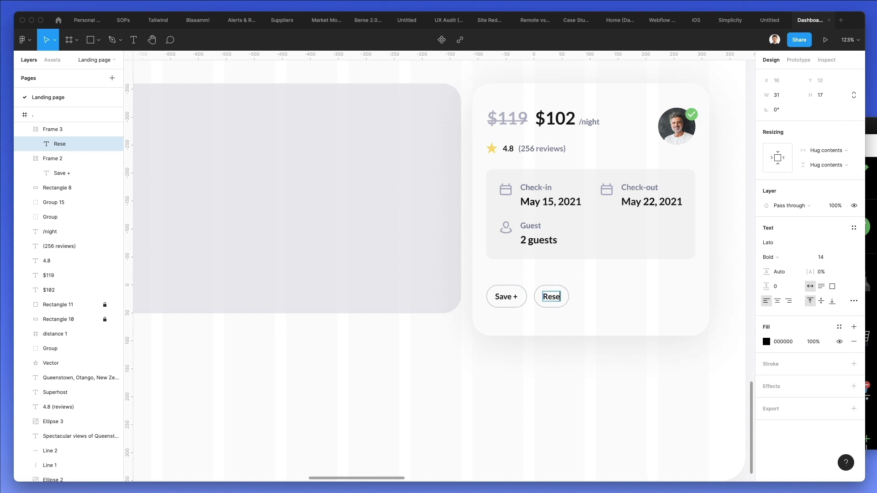
click(587, 277)
click(579, 298)
drag(597, 294, 612, 296)
click(559, 297)
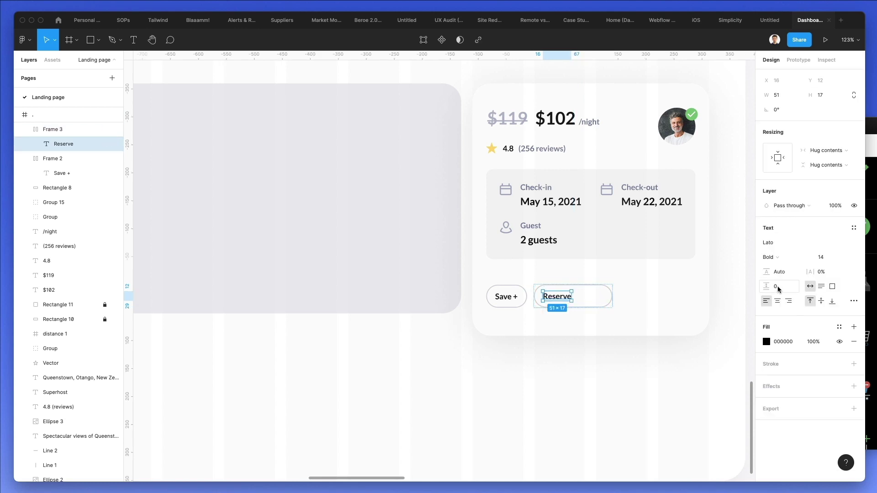
click(780, 302)
click(626, 385)
click(567, 295)
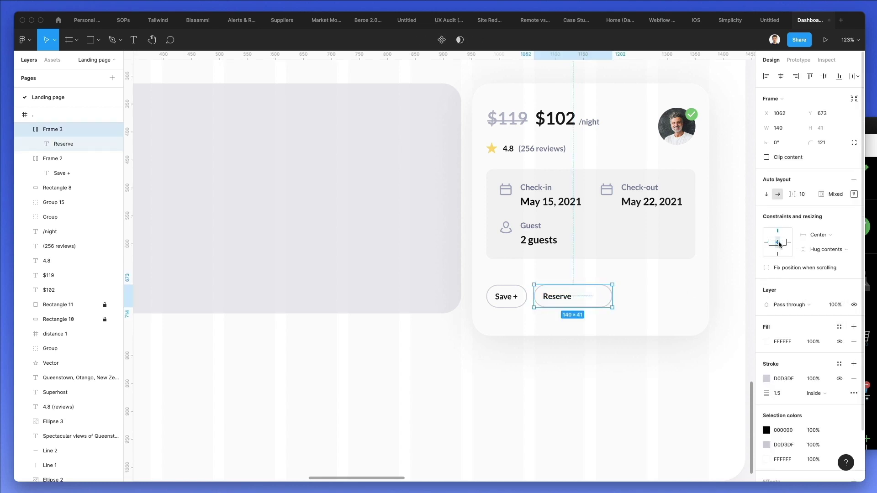
Make the Reserve label text white with the eyedropper
click(854, 194)
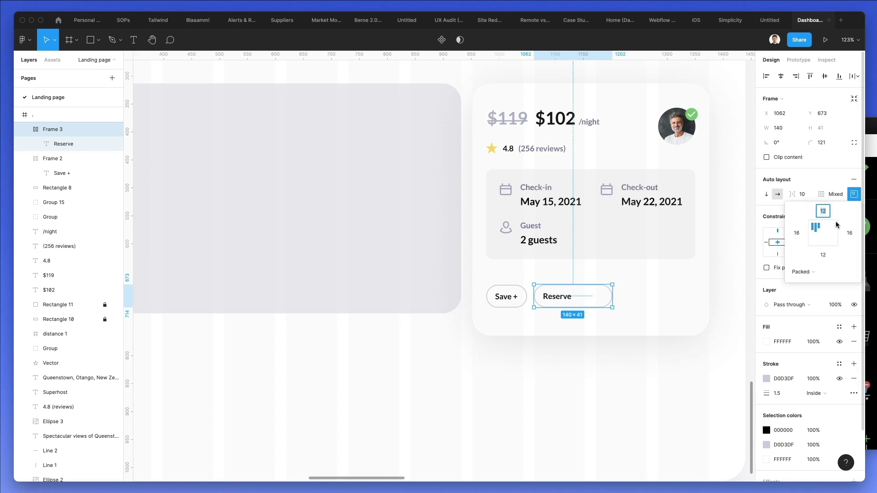
click(639, 378)
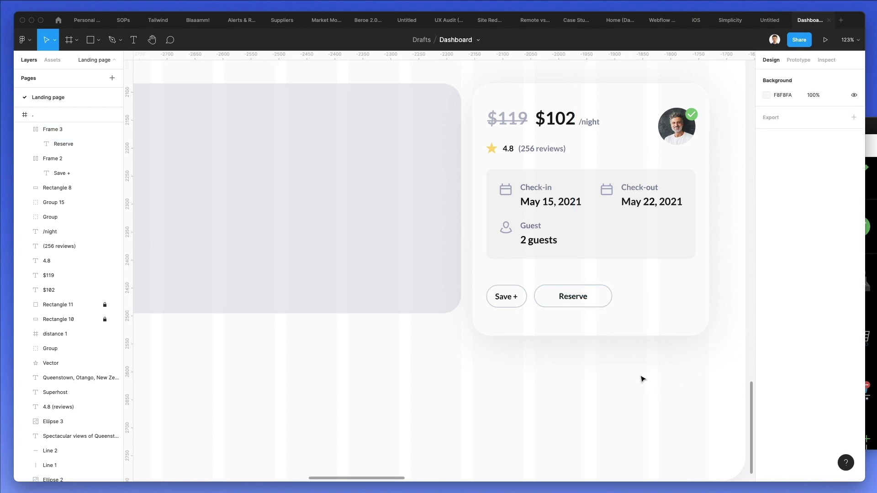
double_click(585, 299)
key(i)
click(639, 303)
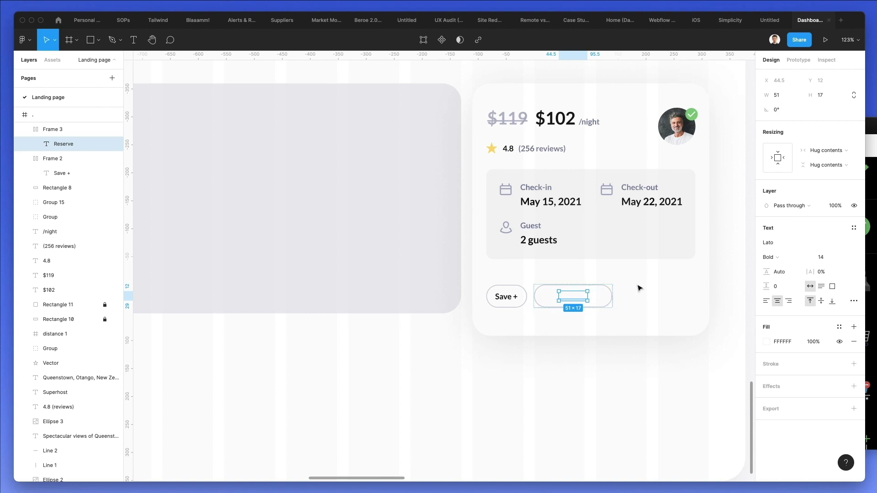
click(766, 342)
scroll(586, 191, down, 5)
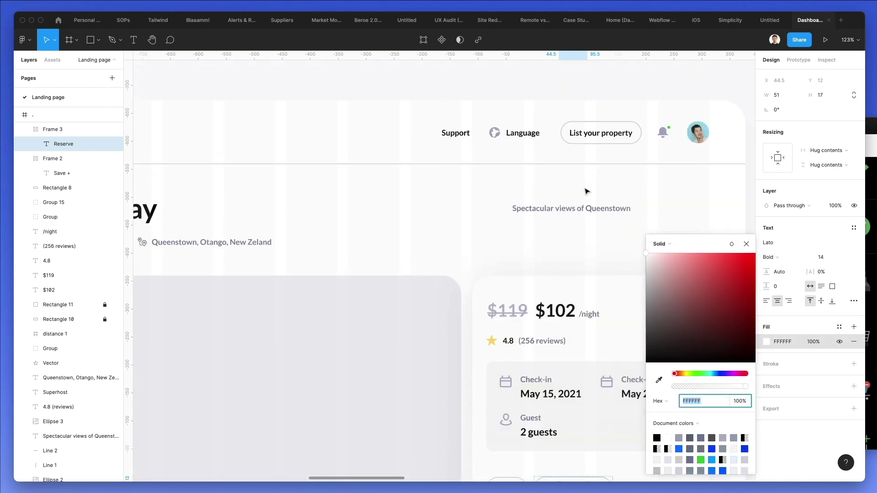
scroll(587, 191, up, 5)
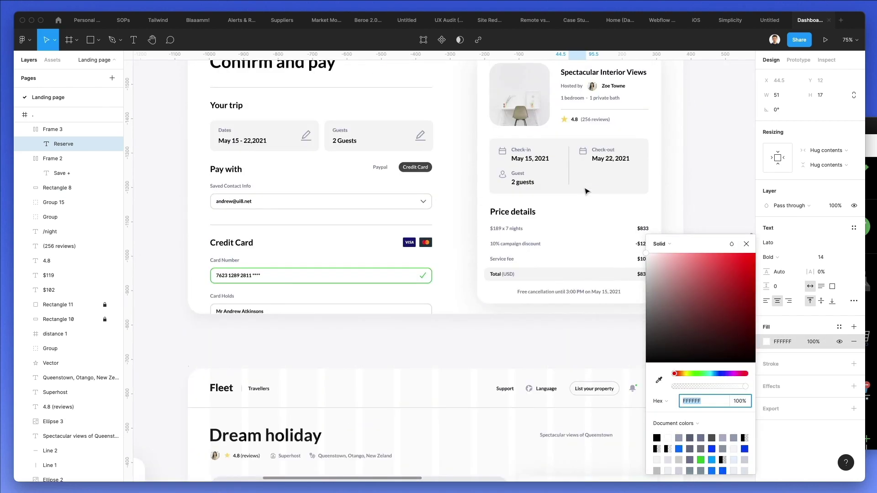
scroll(372, 245, left, 8)
Try the search button's blue on the Reserve text, undo it, and reselect the button
key(i)
click(358, 249)
scroll(493, 231, down, 10)
scroll(493, 233, right, 8)
scroll(493, 234, up, 1)
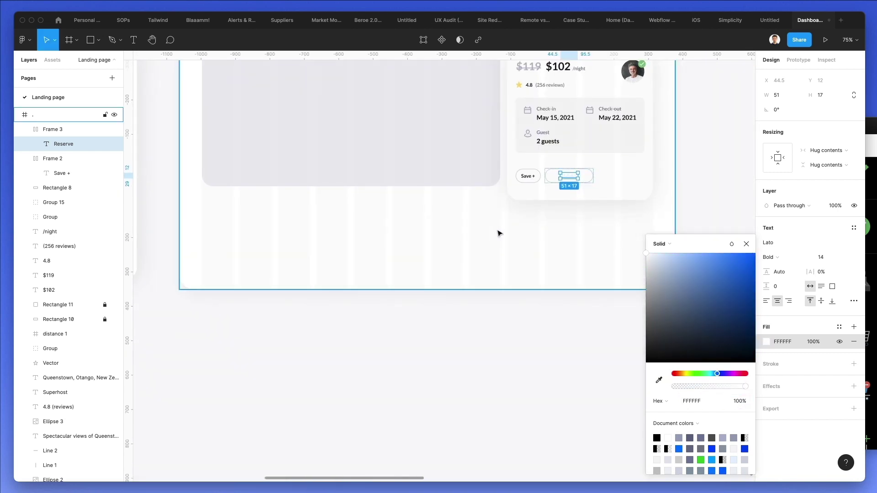
key(ctrl+z)
key(ctrl+z)
click(745, 212)
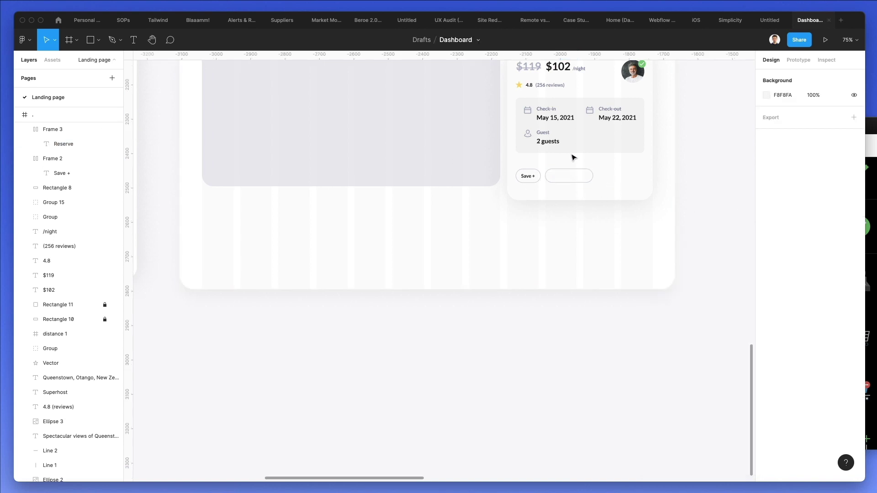
click(569, 171)
scroll(456, 248, up, 10)
scroll(456, 249, left, 10)
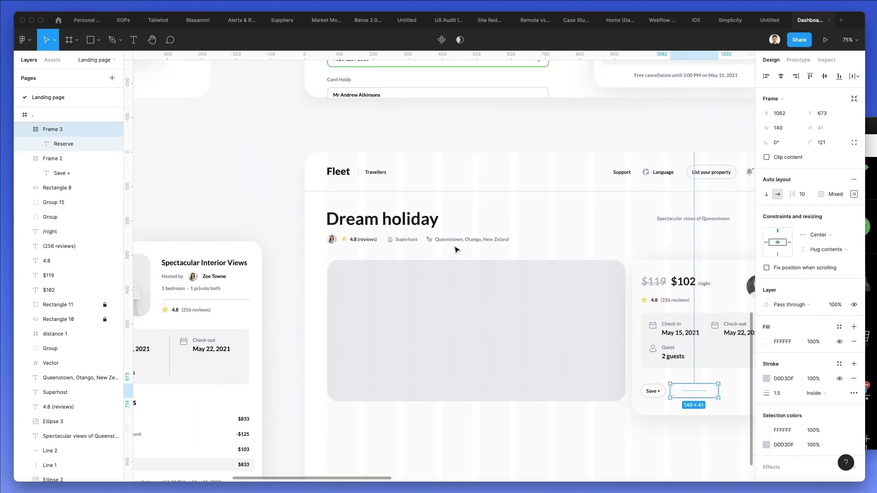
Fill the Reserve button with the search button's blue 0066FF
click(766, 342)
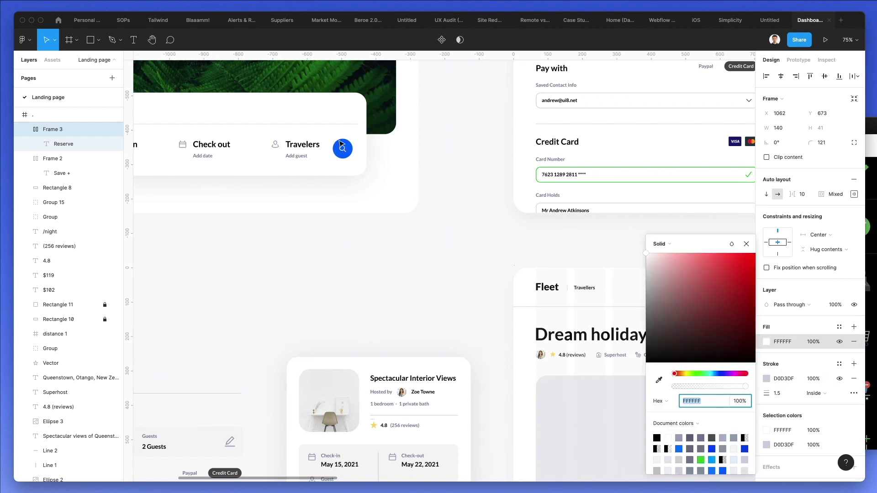
key(i)
click(342, 148)
scroll(414, 160, down, 5)
scroll(414, 160, right, 7)
scroll(414, 160, down, 3)
scroll(415, 159, right, 7)
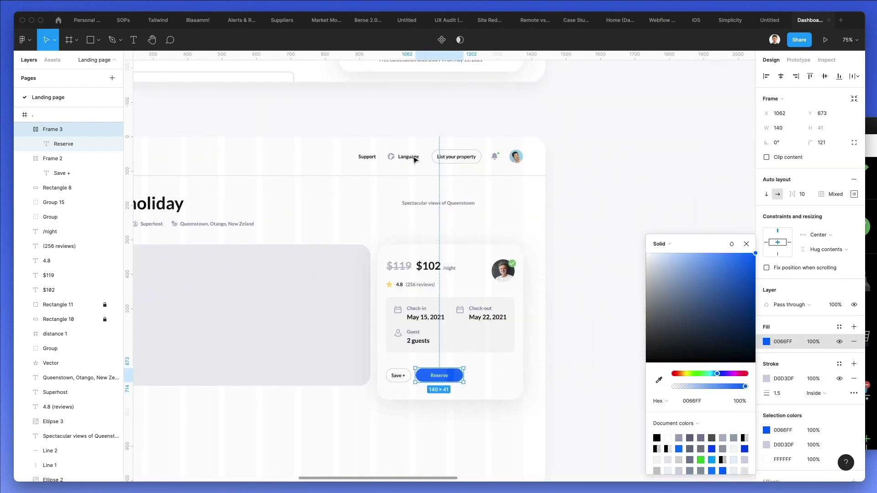
Remove the Reserve button's grey stroke and widen it to 199 px
click(518, 370)
scroll(417, 310, up, 5)
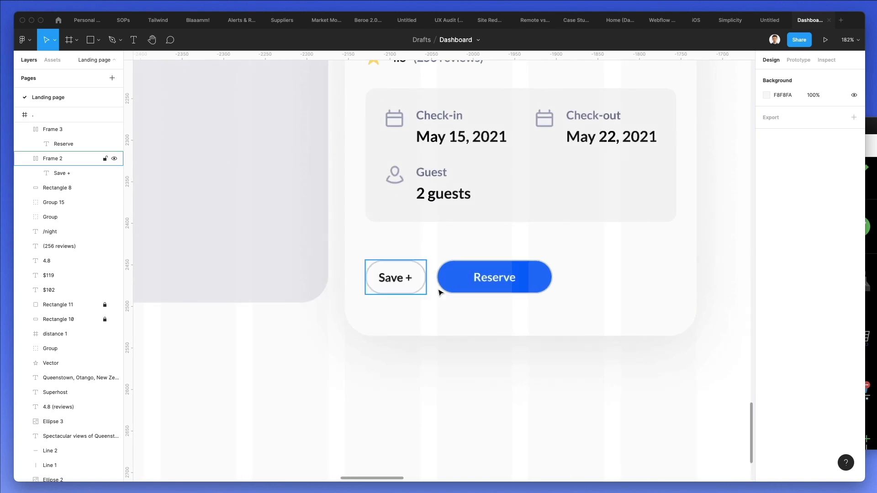
click(456, 279)
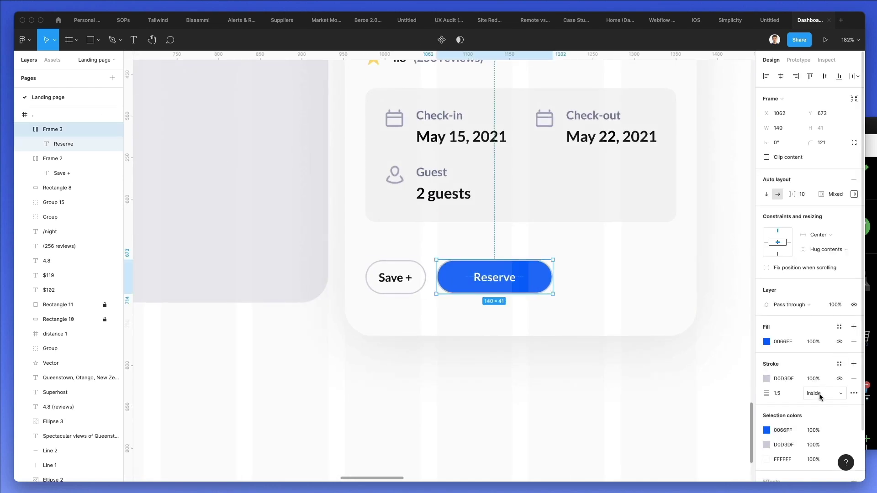
click(852, 379)
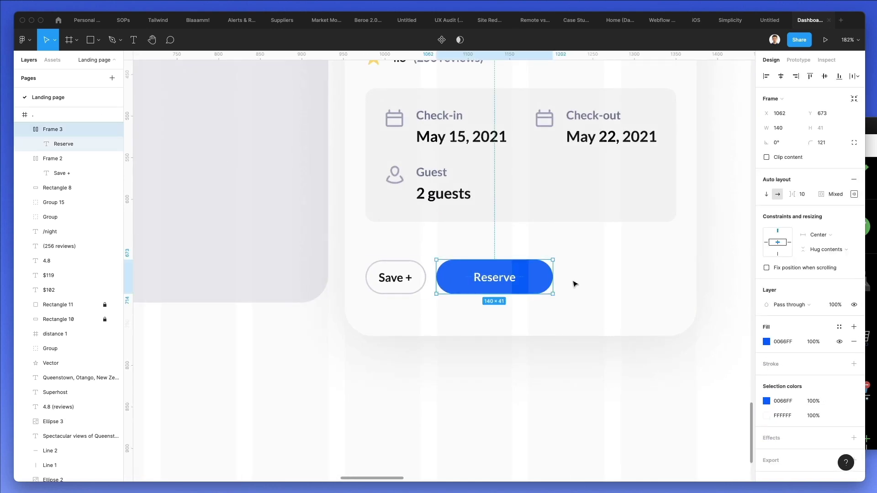
drag(556, 271, 677, 271)
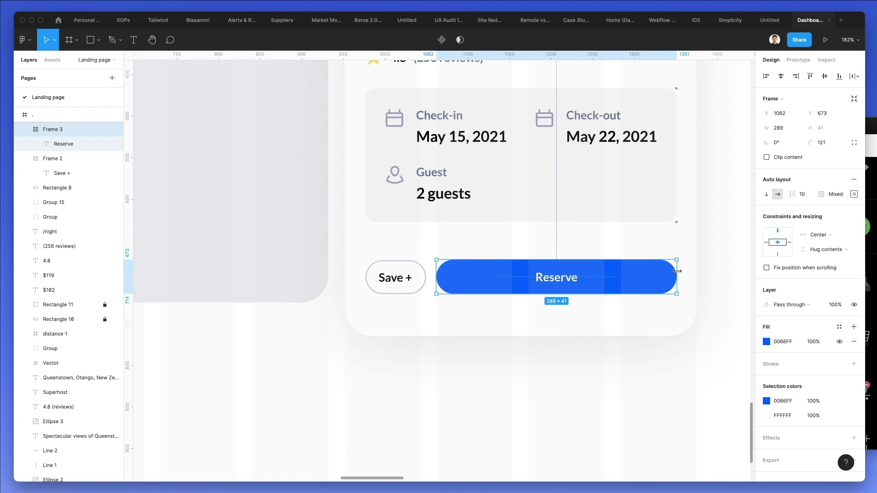
Widen the Save + button and review its padding settings
click(415, 278)
drag(425, 277, 466, 273)
click(456, 276)
click(434, 278)
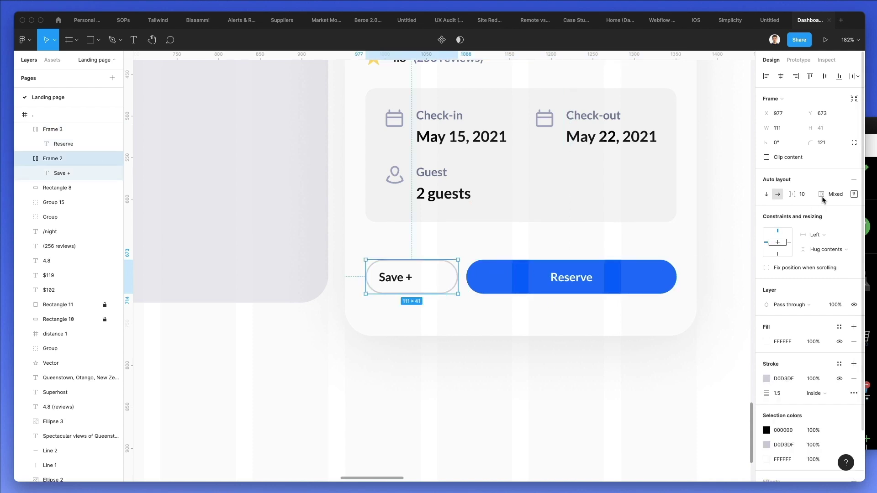
click(853, 195)
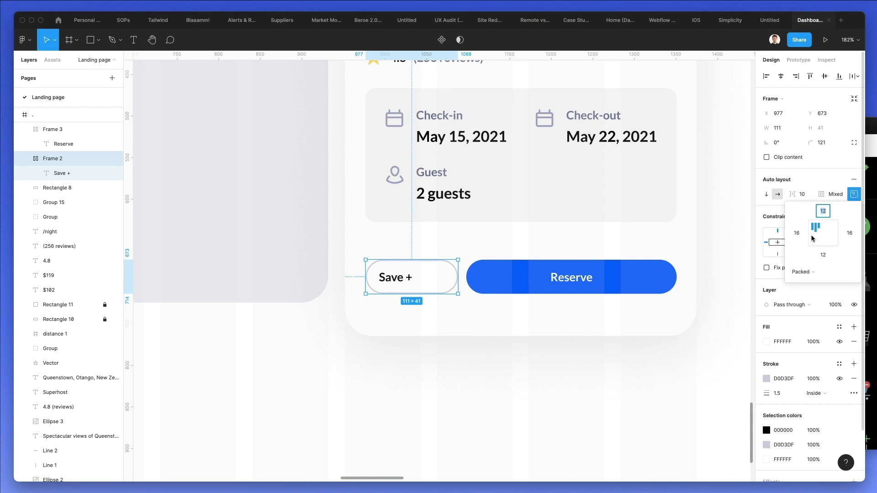
click(519, 386)
scroll(519, 387, down, 3)
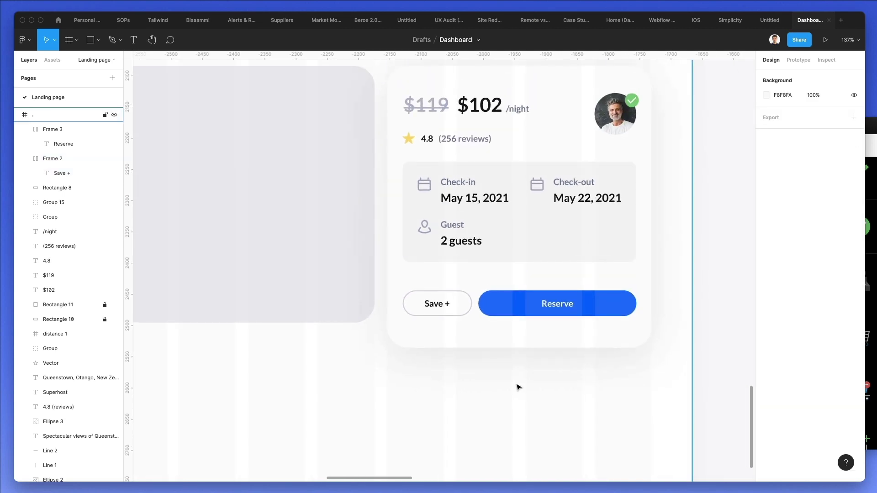
scroll(447, 303, up, 5)
Tint the Save + label with the icon grey 9EA4BE and bring the card into view
double_click(450, 308)
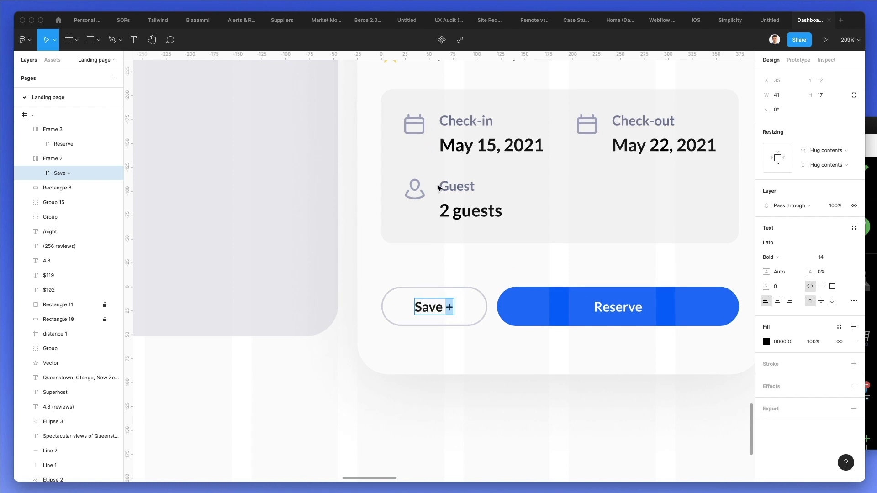
key(i)
click(419, 127)
click(360, 427)
scroll(361, 428, down, 5)
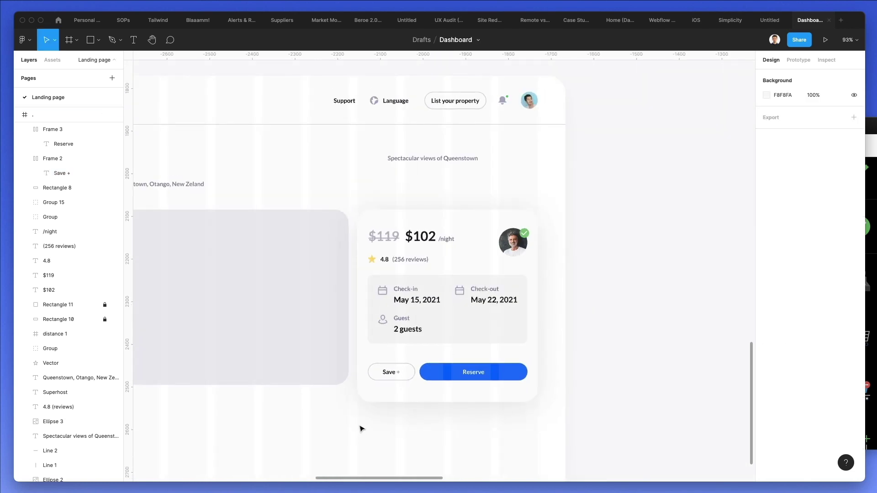
scroll(360, 428, down, 2)
scroll(361, 428, left, 3)
scroll(365, 421, down, 1)
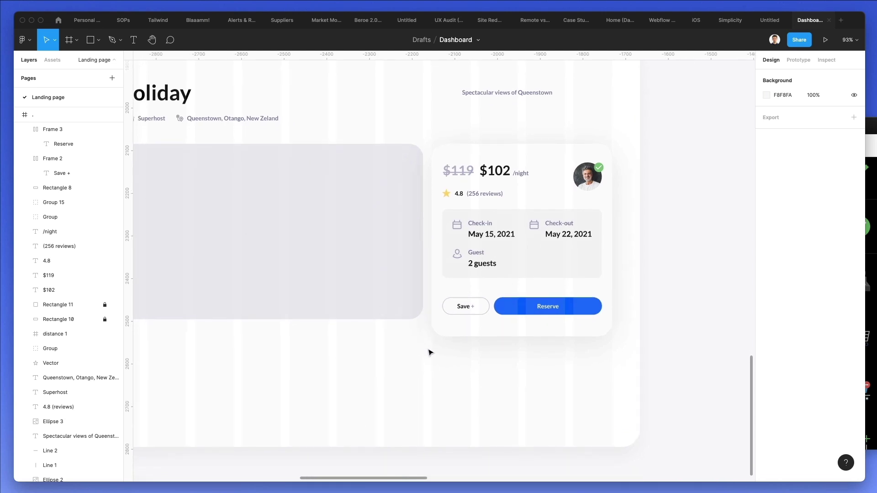
Make the booking card background (Rectangle 11) taller, to a height of 611.2
right_click(480, 328)
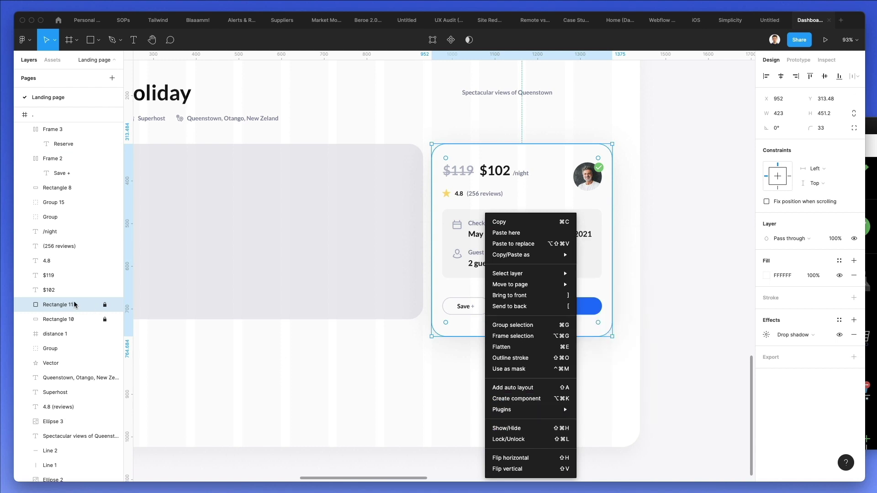
key(Escape)
key(shift+Up)
key(shift+Up)
key(shift+Up)
key(shift+Up)
key(shift+Up)
key(shift+Up)
key(shift+Up)
key(shift+Up)
key(shift+Up)
key(shift+Up)
key(shift+Up)
key(shift+Up)
key(shift+Up)
key(shift+Up)
key(shift+Up)
key(shift+Up)
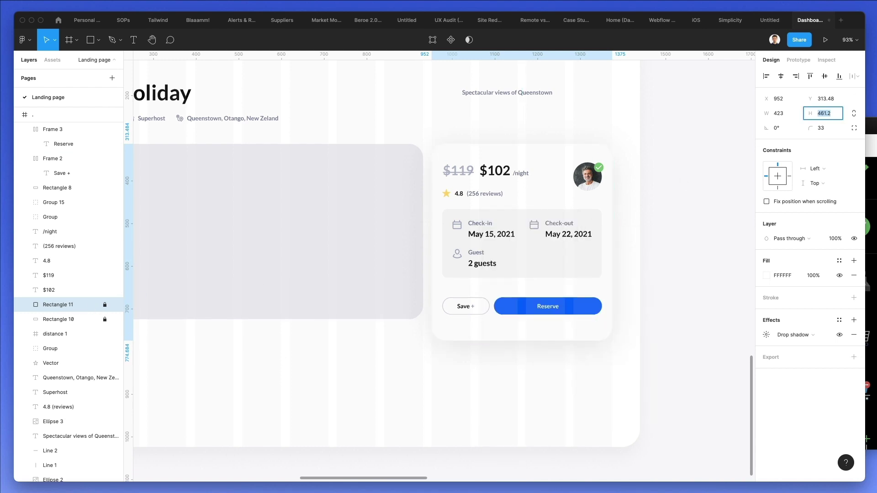
key(shift+Up)
key(shift+Up)
key(shift+Up)
key(shift+Up)
key(shift+Up)
key(shift+Up)
Nudge the Save and Reserve buttons up together
click(596, 345)
drag(595, 346, 470, 293)
key(shift+Up)
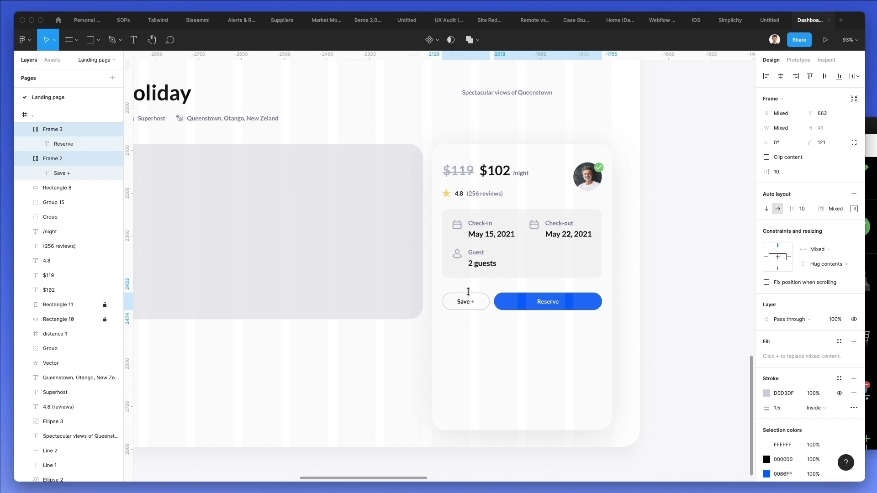
Pan the canvas to bring the Spectacular Interior Views card into view
click(327, 353)
scroll(327, 352, left, 10)
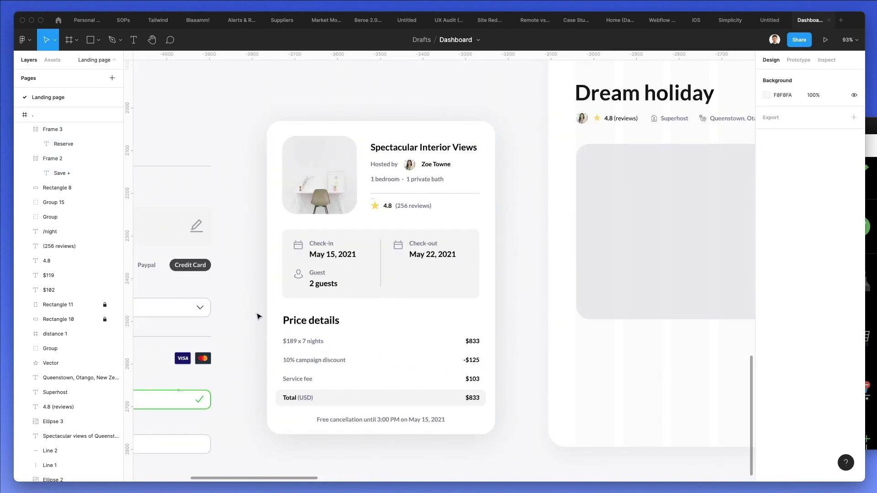
scroll(283, 325, right, 1)
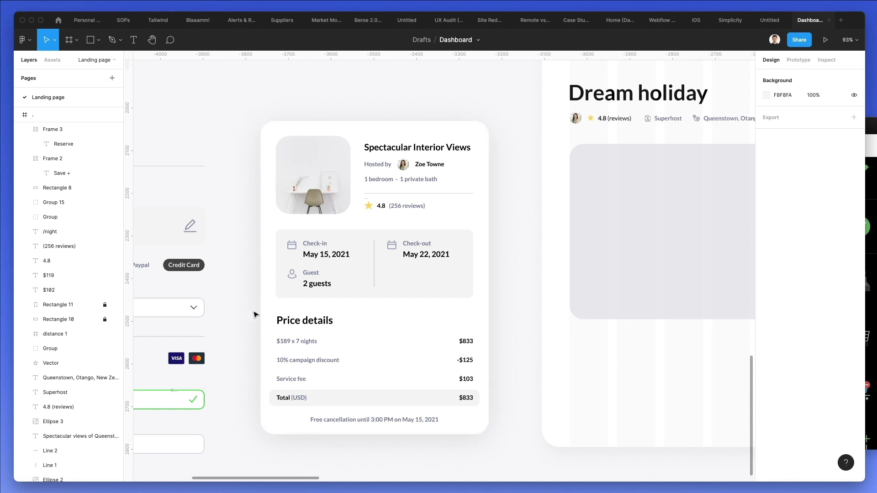
Copy the Price details rows into the booking card and position them below Reserve
drag(251, 330, 495, 444)
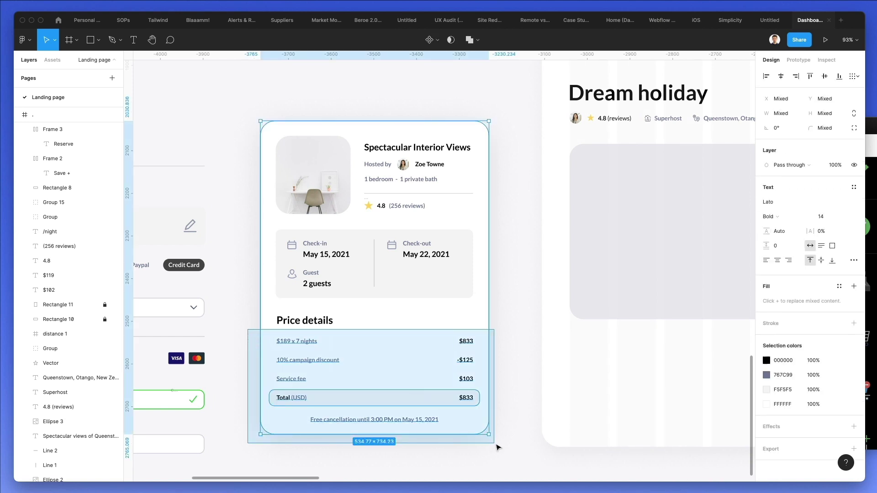
scroll(478, 426, right, 15)
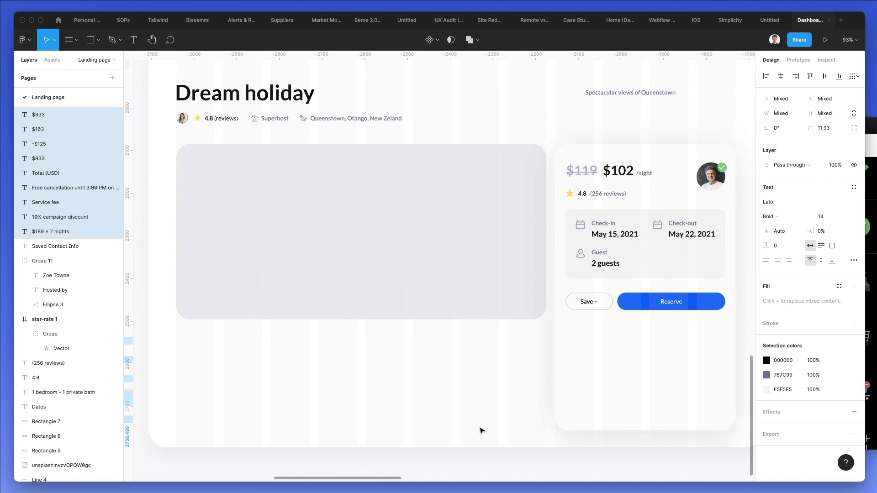
key(Escape)
key(ctrl+v)
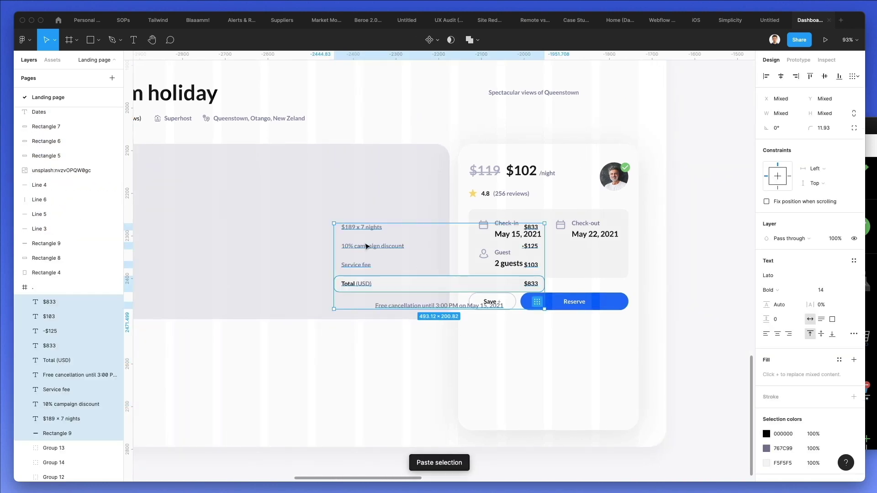
drag(359, 247, 490, 347)
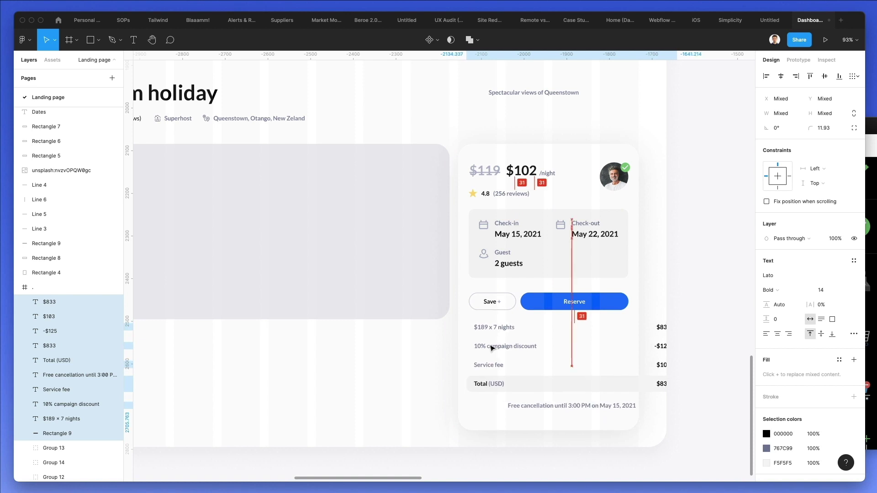
mouse_move(492, 348)
mouse_down()
mouse_move(496, 262)
mouse_move(495, 362)
mouse_move(489, 351)
mouse_up()
Align the four price amounts to the card's right edge and narrow the Total row background
key(Escape)
scroll(486, 400, right, 5)
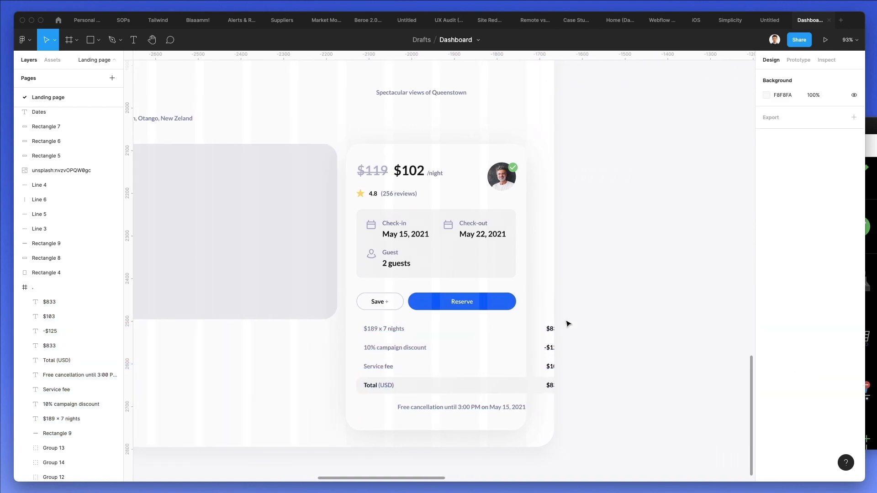
drag(549, 332, 550, 391)
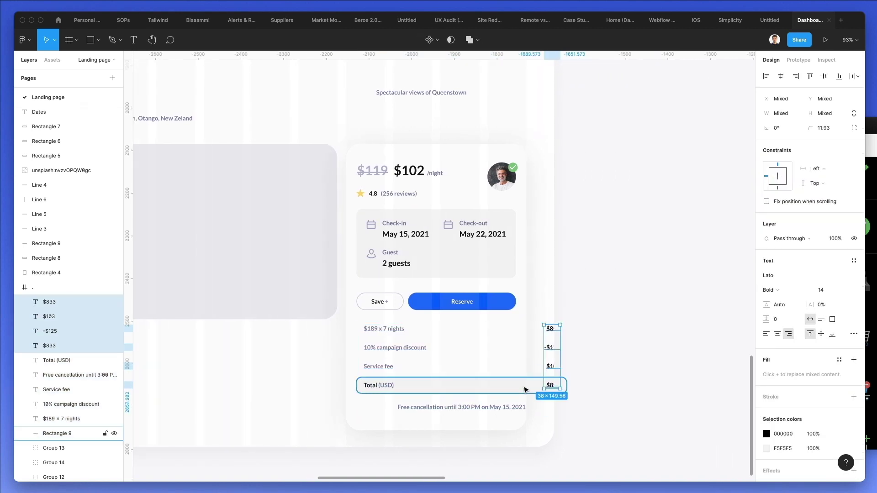
drag(557, 335, 515, 339)
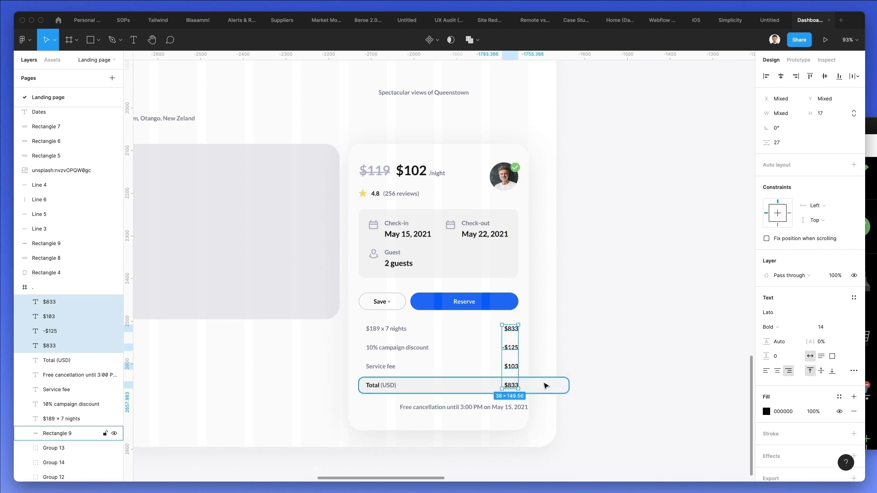
click(546, 386)
drag(569, 389, 525, 387)
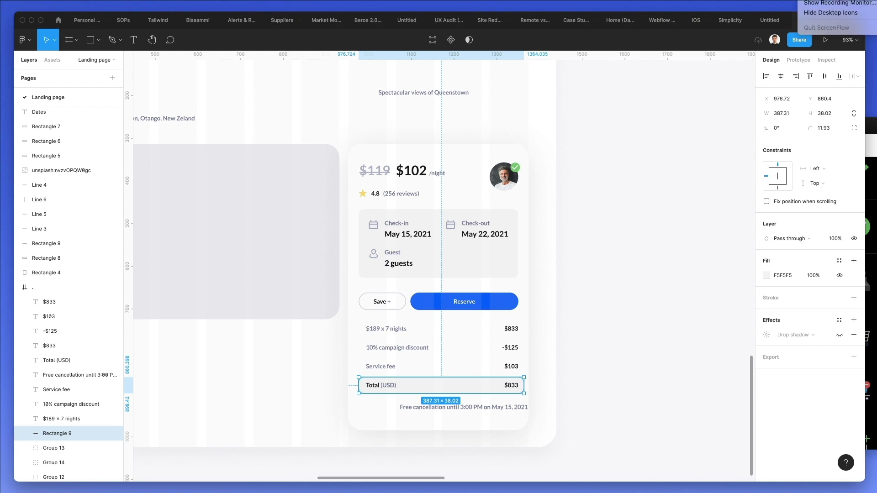
Center the Free cancellation note in the card and move it a few pixels lower
click(437, 409)
drag(446, 410, 464, 410)
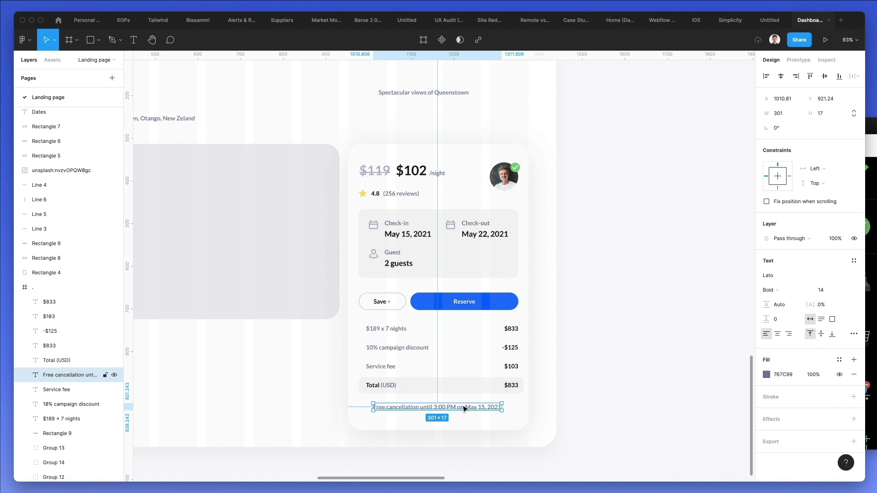
key(Right)
key(Down)
key(Down)
key(Down)
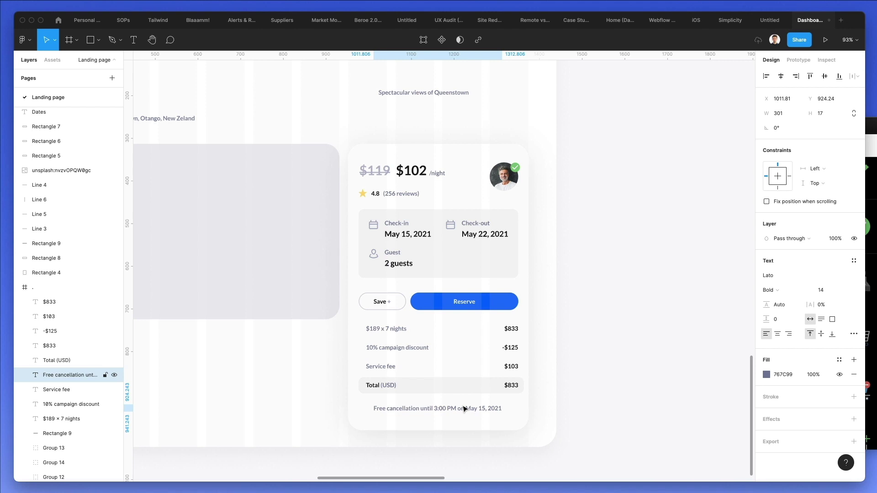
key(Down)
key(Down)
key(Down)
key(Down)
key(Down)
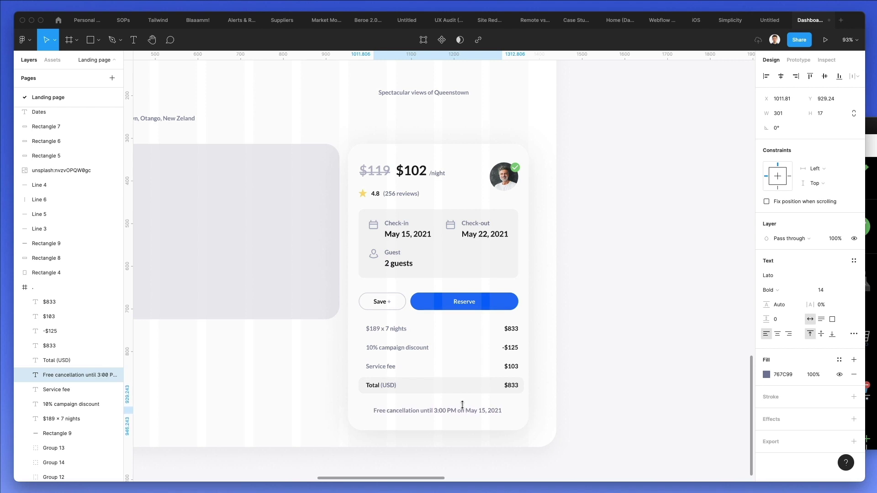
Dismiss the sign-in pop-up and zoom out over the page
click(264, 325)
scroll(282, 322, down, 5)
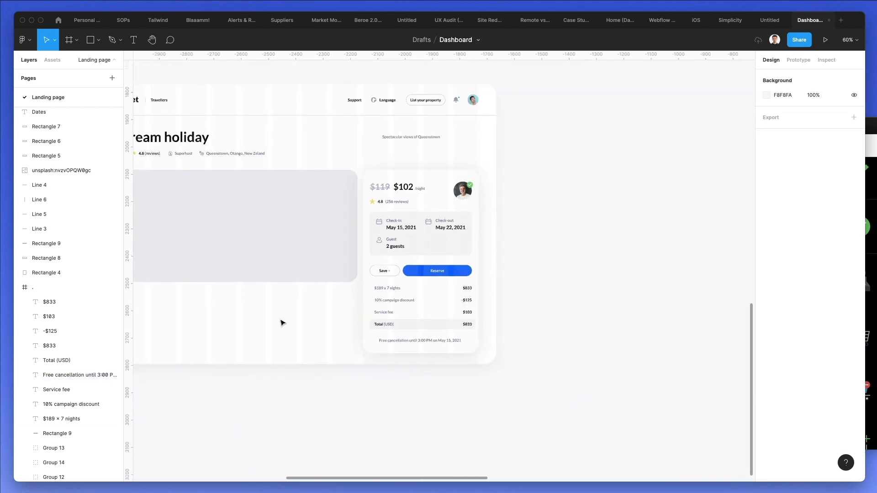
scroll(281, 322, left, 5)
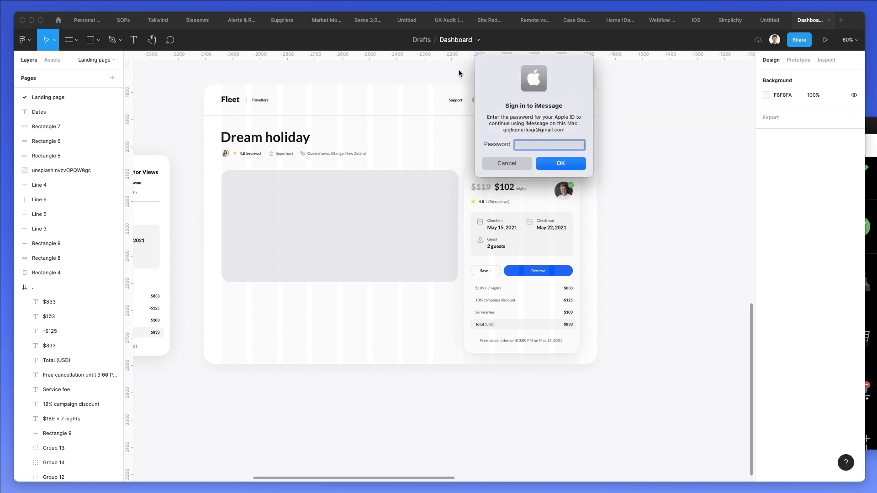
click(507, 163)
scroll(400, 312, left, 1)
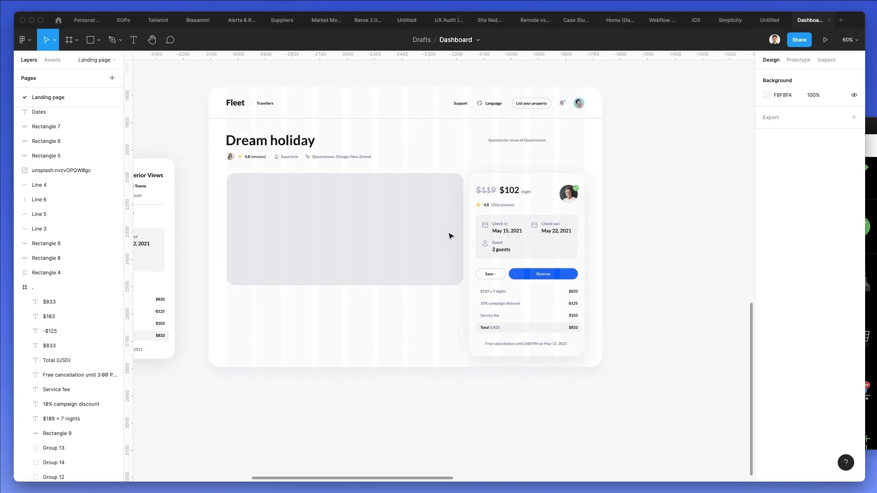
Set the large grey image placeholder's width to 848
right_click(449, 197)
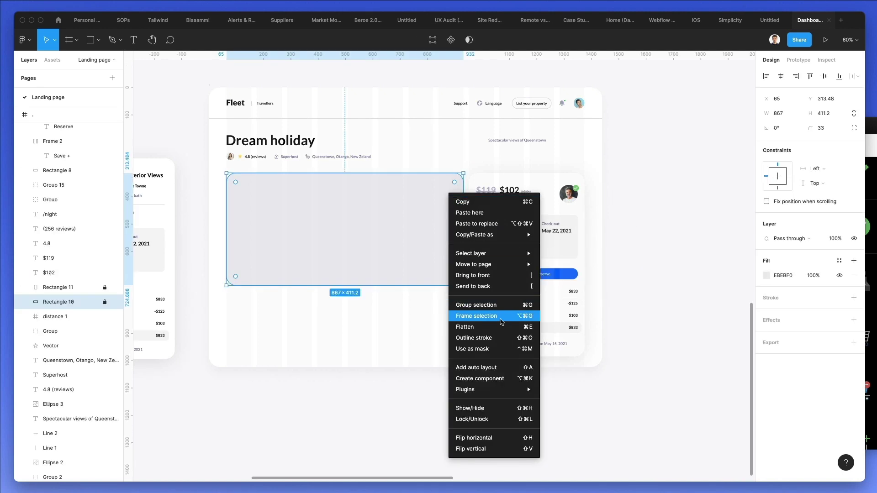
click(35, 305)
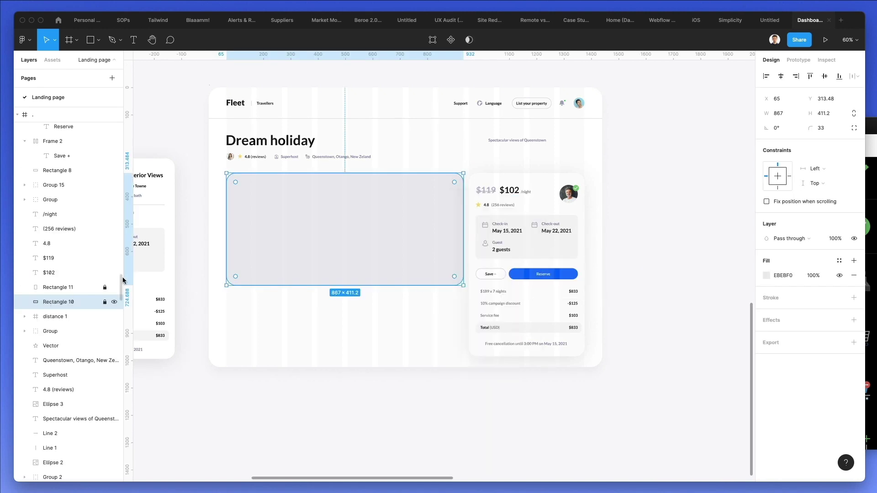
click(781, 113)
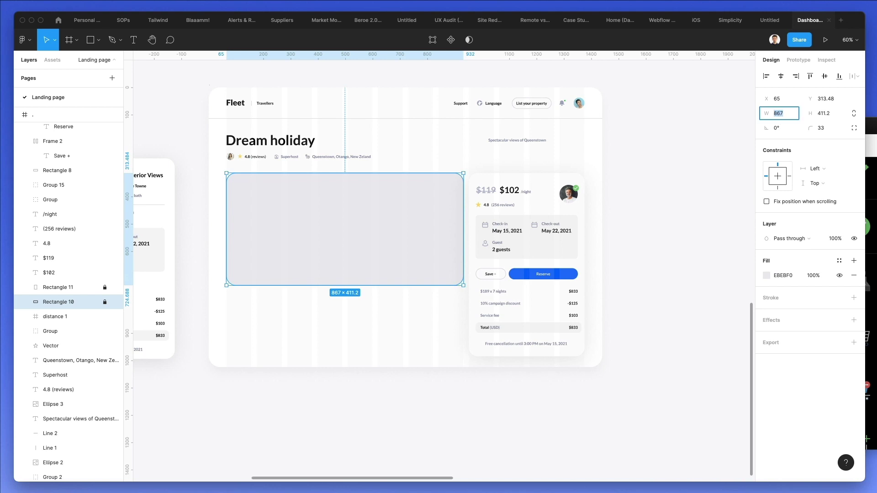
text(847)
key(Return)
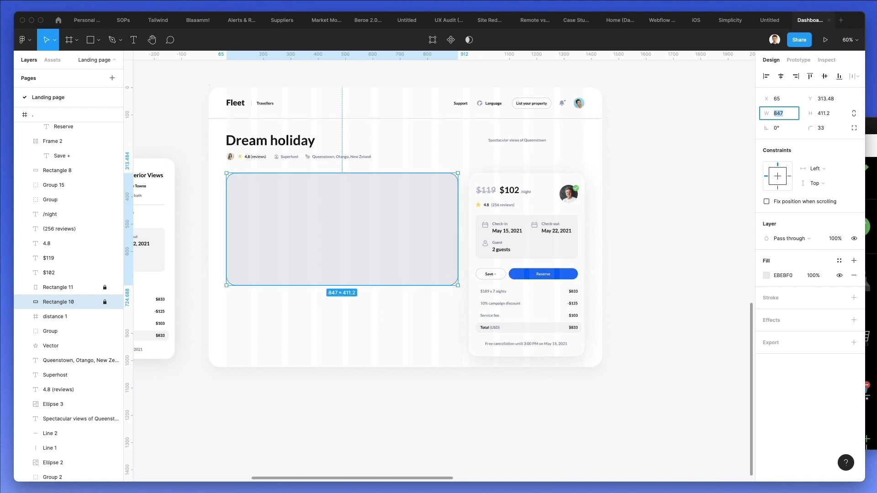
key(Up)
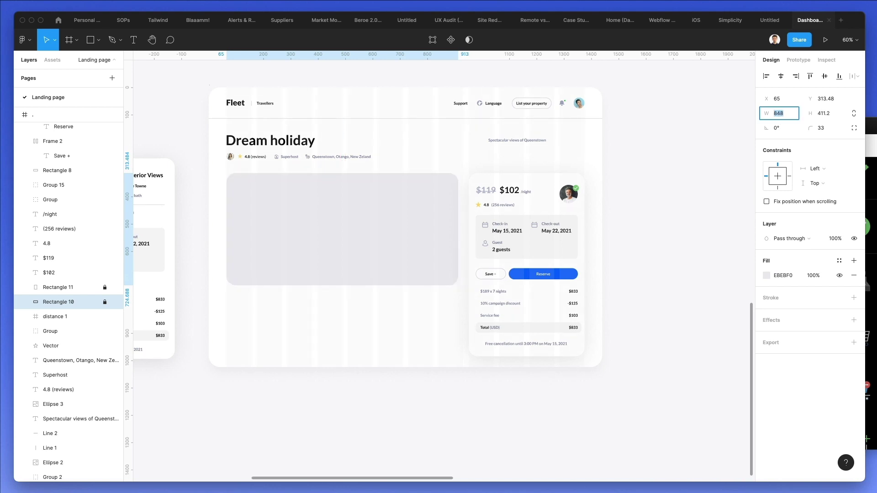
Unlock the image placeholder layer and paste a duplicate of it
click(446, 294)
scroll(451, 292, left, 2)
scroll(458, 278, up, 5)
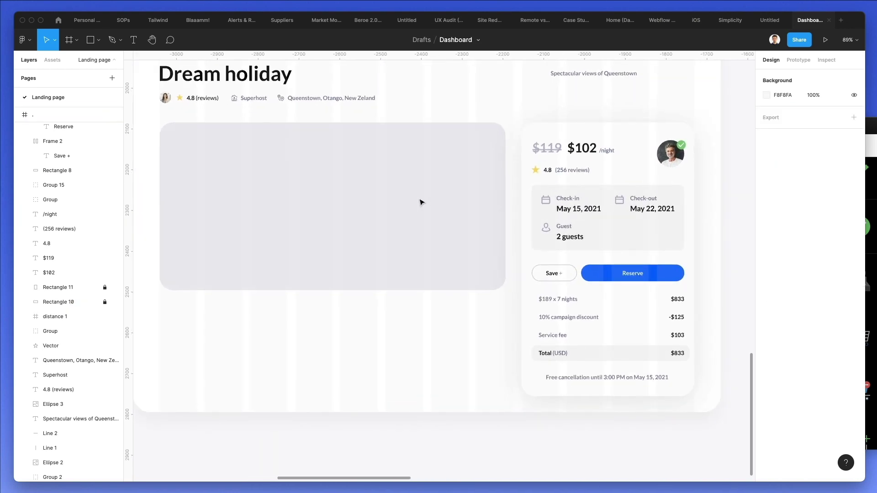
scroll(421, 201, up, 3)
right_click(421, 203)
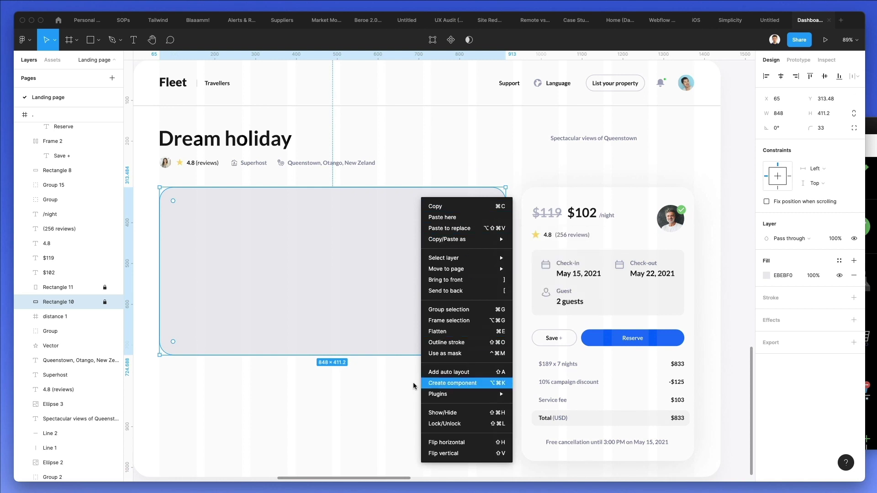
click(111, 305)
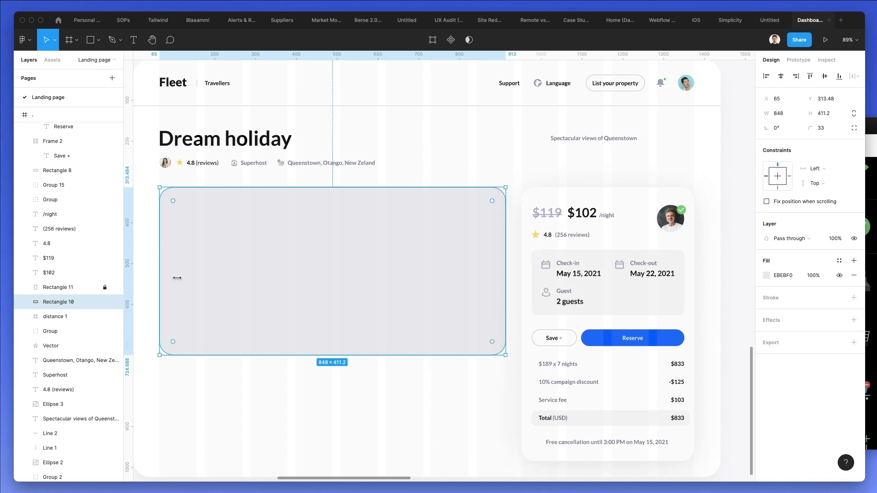
key(ctrl+v)
Resize the placeholder copy into a 140×140 square thumbnail
drag(160, 270, 448, 270)
drag(487, 361, 489, 244)
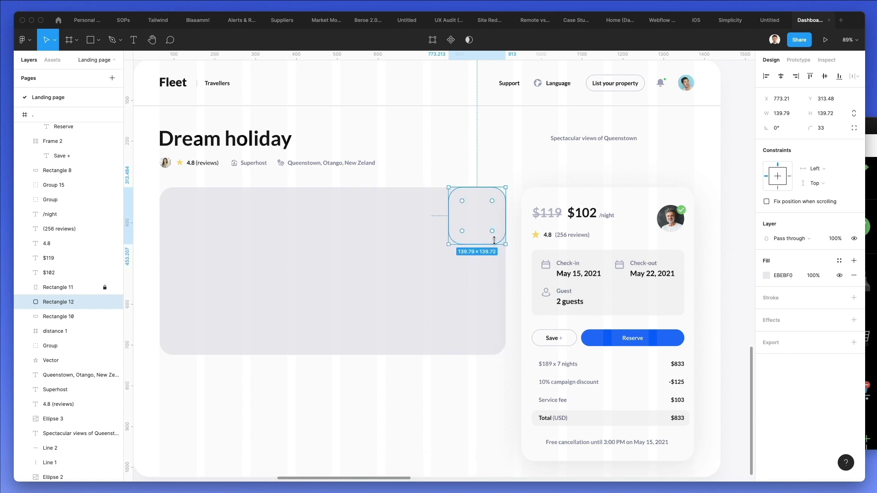
click(789, 116)
text(140)
key(Tab)
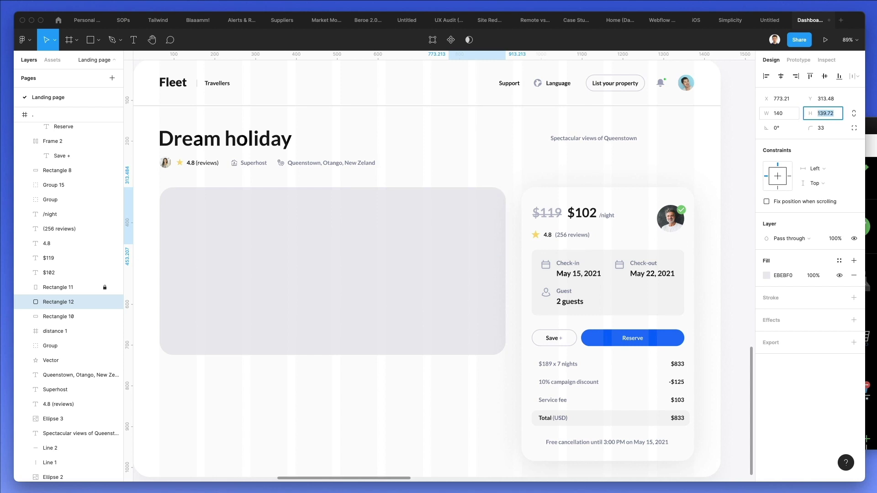
text(140)
key(Return)
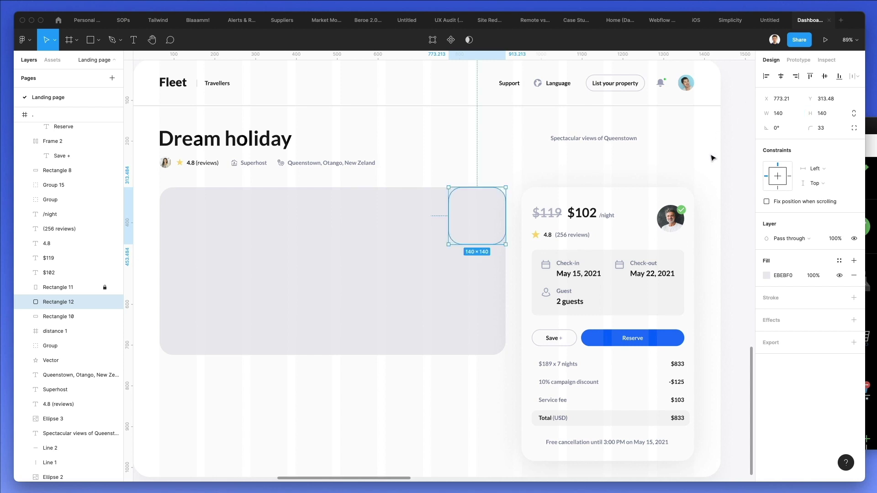
Darken the thumbnail's fill and duplicate it into three stacked thumbnails
click(767, 277)
drag(653, 266, 653, 271)
click(402, 251)
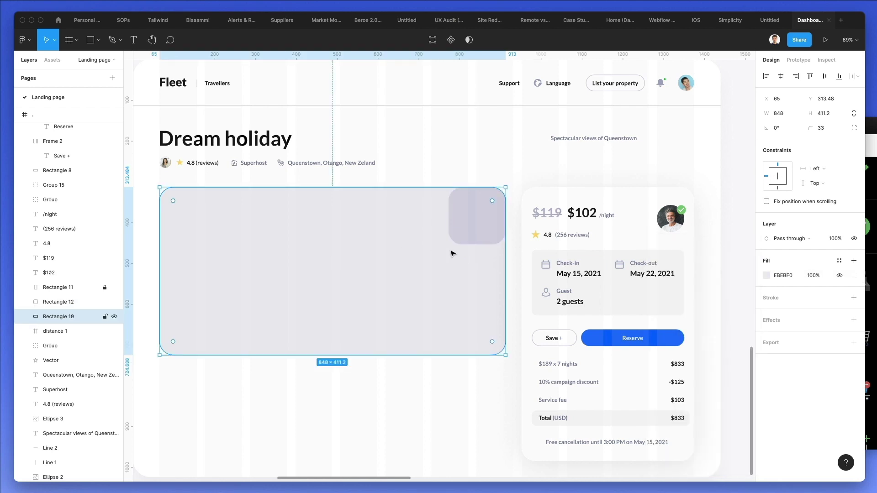
alt+drag(481, 221, 481, 272)
key(super+d)
Narrow and heighten the main image, then round all four images to radius 12
click(397, 277)
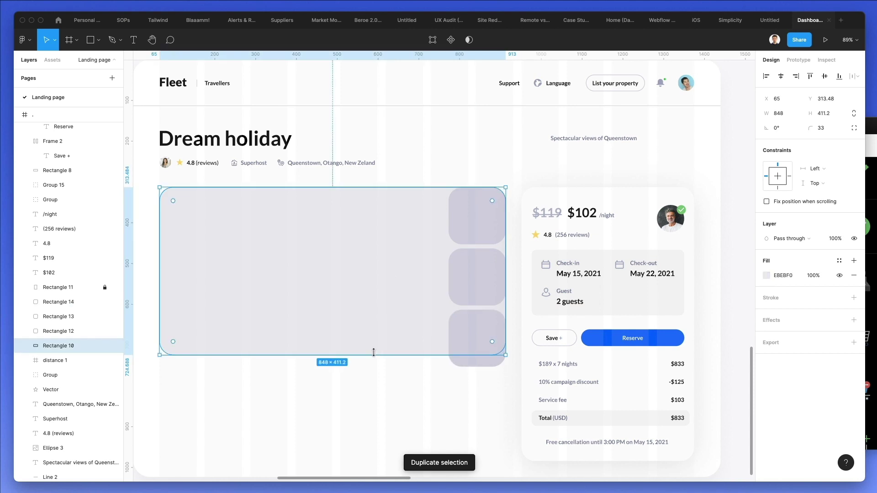
drag(373, 352, 375, 366)
drag(505, 269, 446, 246)
drag(463, 177, 493, 352)
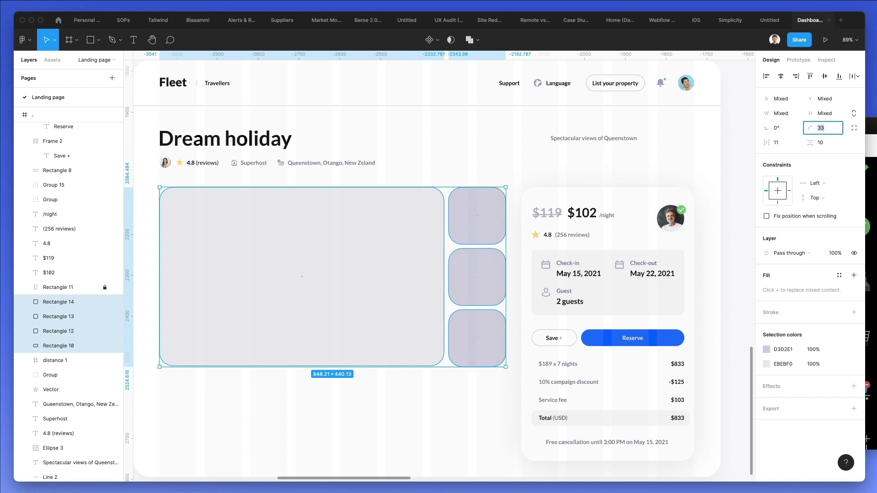
text(23)
key(Return)
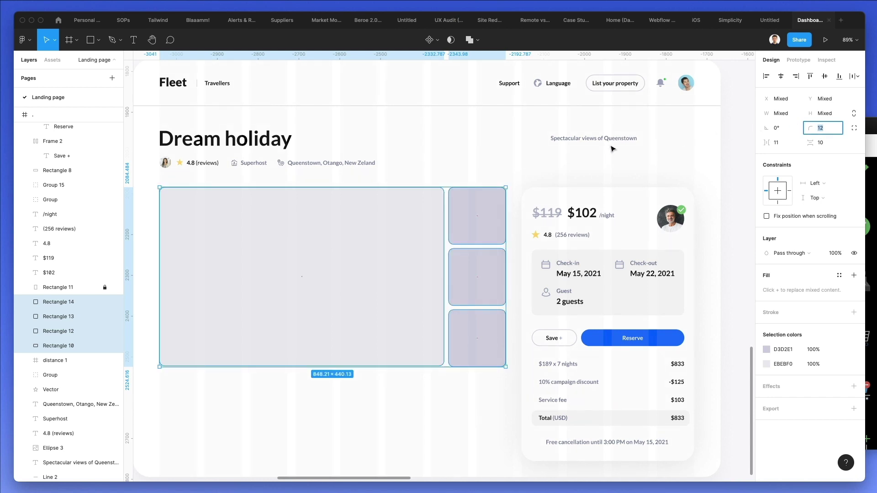
click(578, 176)
Copy the mobile card's Spectacular Interior Views title and host line beneath the main image
scroll(577, 179, down, 2)
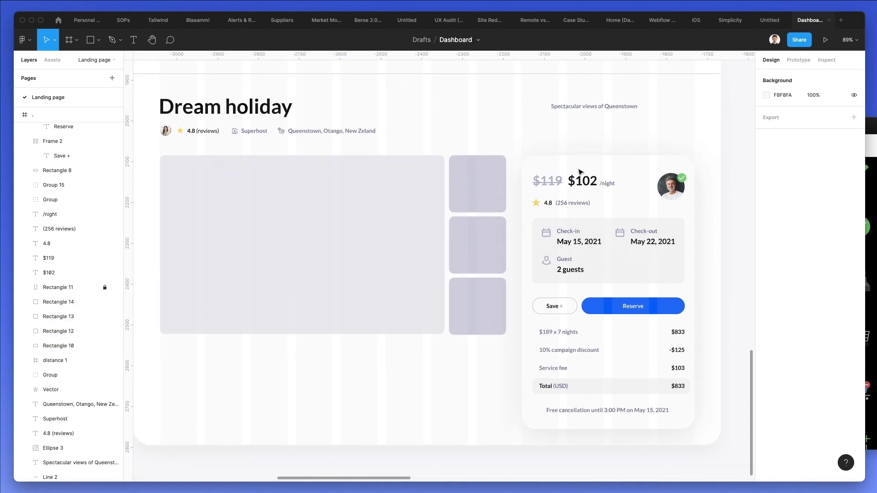
scroll(575, 153, left, 2)
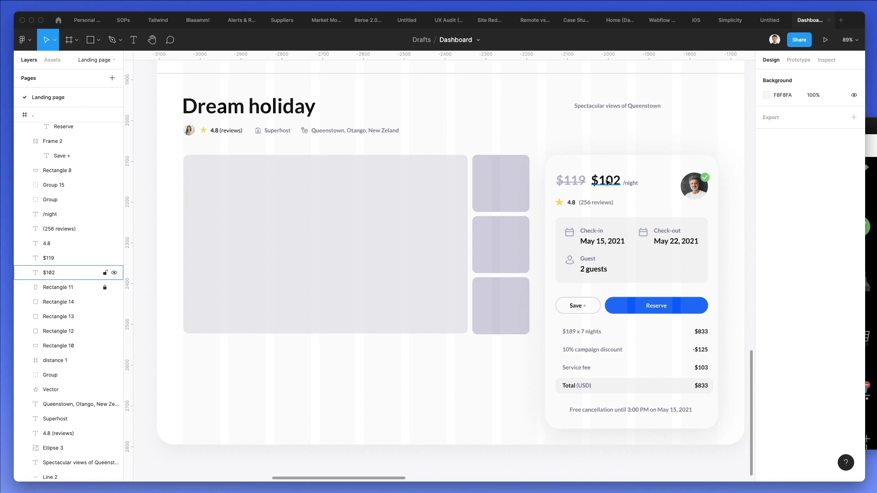
scroll(608, 182, left, 15)
scroll(607, 183, down, 3)
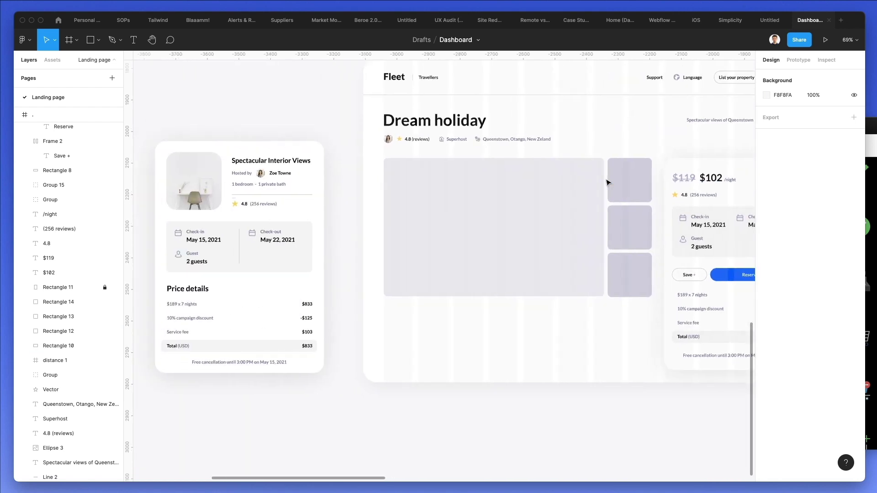
click(447, 209)
shift+click(439, 221)
drag(452, 221, 608, 374)
Increase the copied title's font size to 25
scroll(608, 374, right, 5)
scroll(522, 369, down, 1)
click(522, 370)
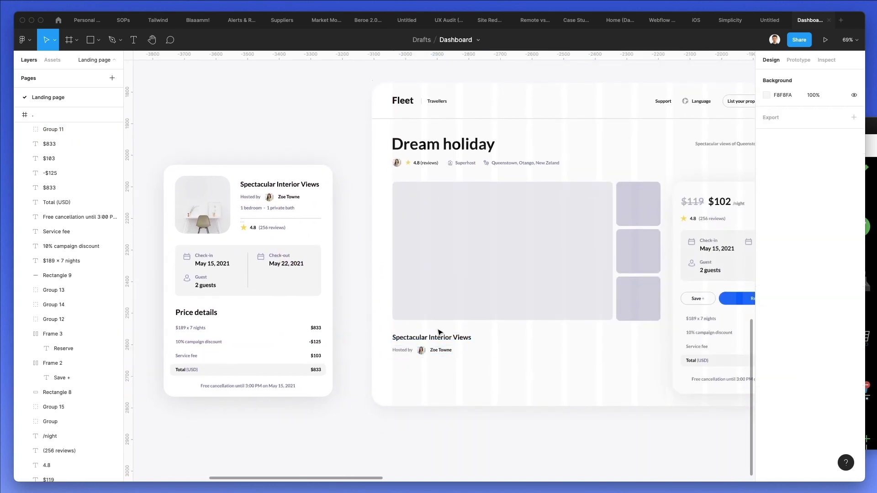
click(438, 337)
click(828, 294)
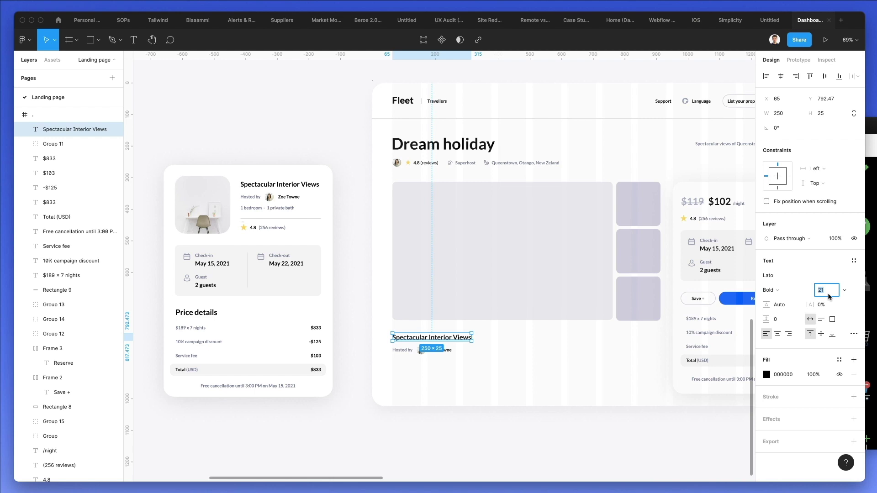
key(Up)
key(Up)
key(Up)
key(Up)
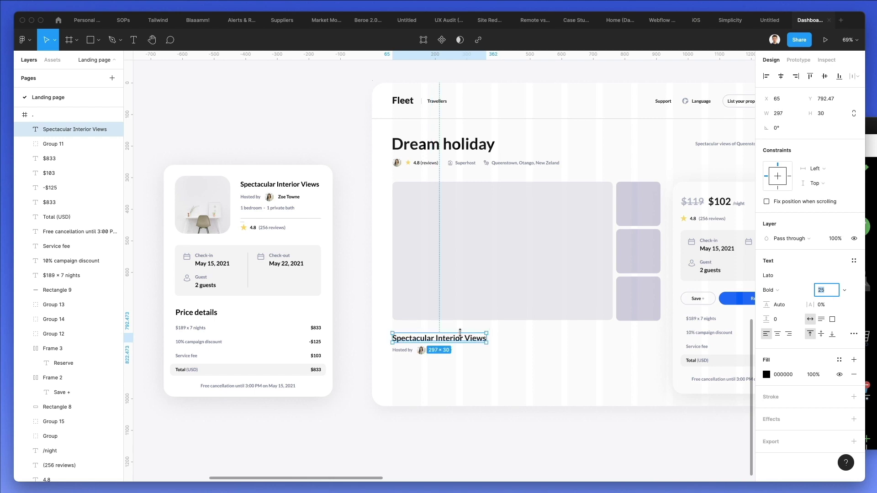
Move the Hosted by row down 10 px
click(415, 366)
drag(415, 365, 372, 351)
key(shift+Down)
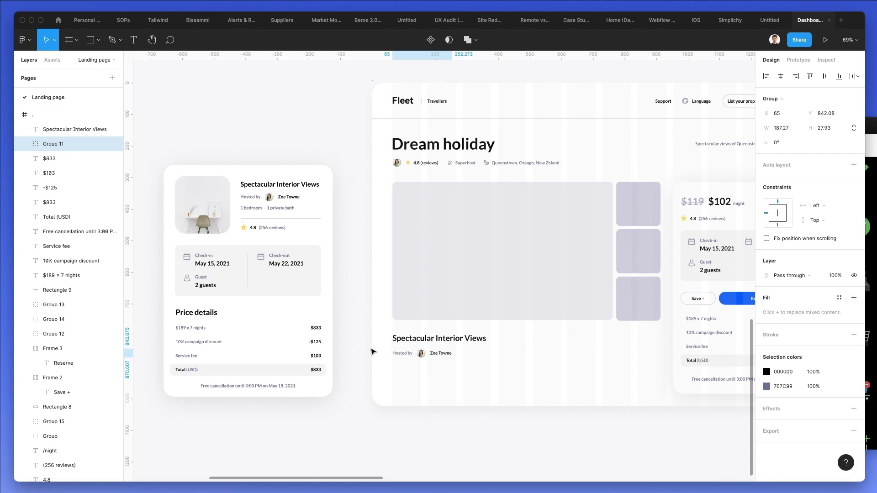
scroll(372, 351, right, 4)
Place the divider line under the host line, trimmed to the 848 gallery width
click(446, 339)
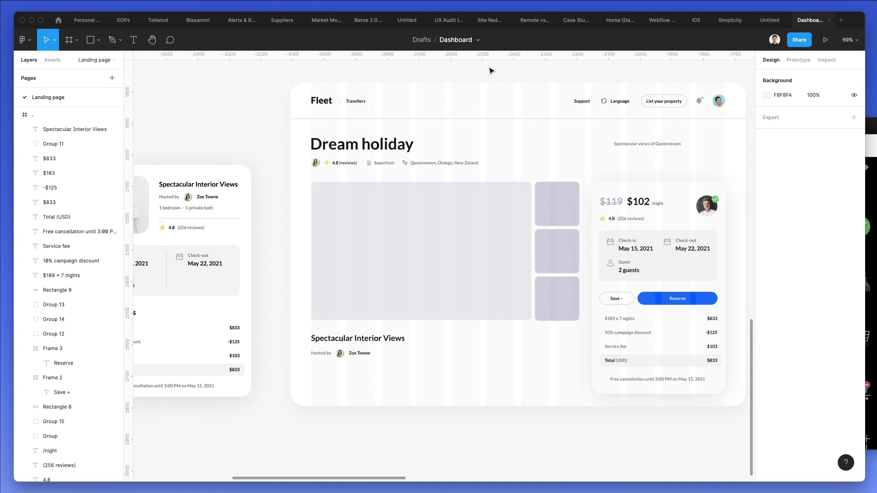
drag(484, 120, 450, 370)
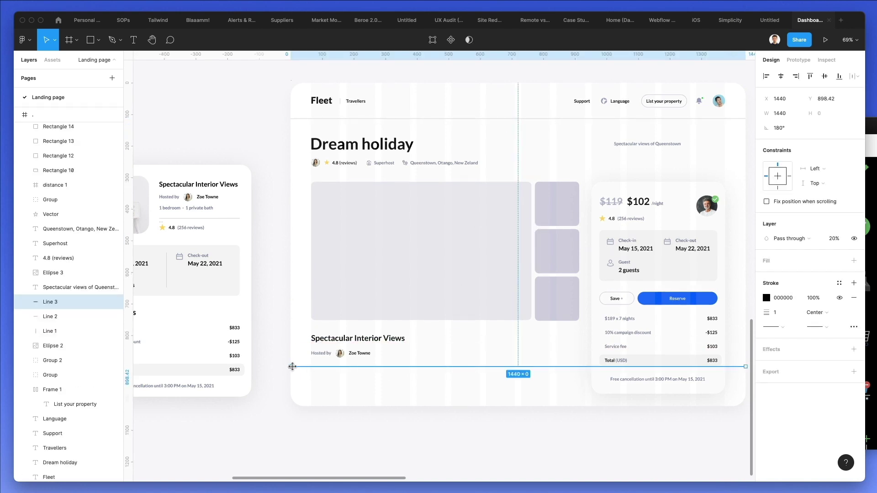
drag(301, 366, 314, 366)
scroll(438, 362, right, 5)
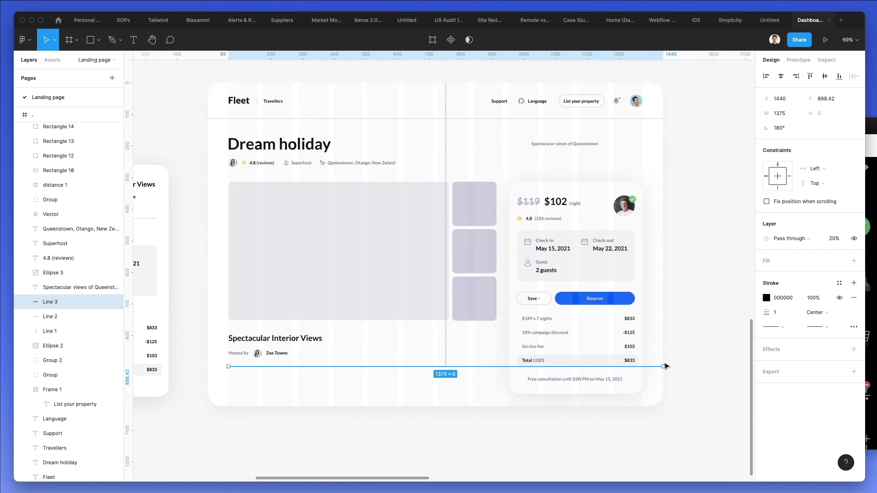
drag(624, 364, 503, 368)
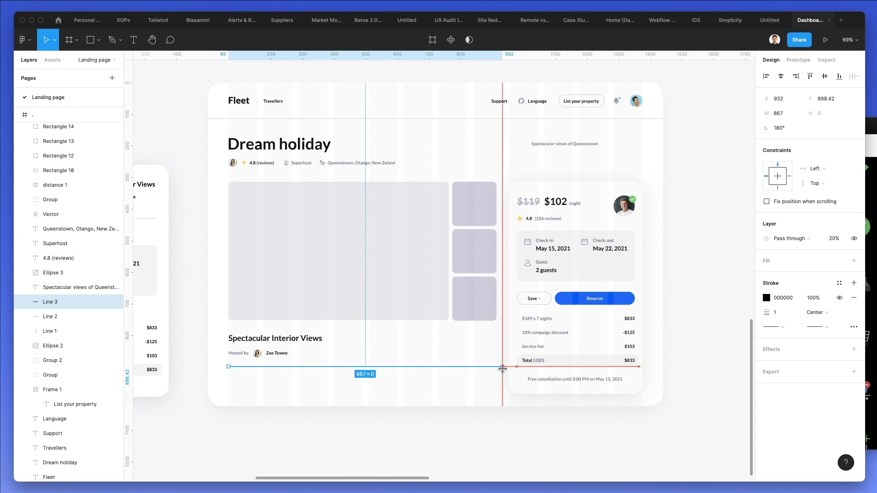
Shift the three thumbnails right and widen the main image to 715
drag(501, 206, 476, 300)
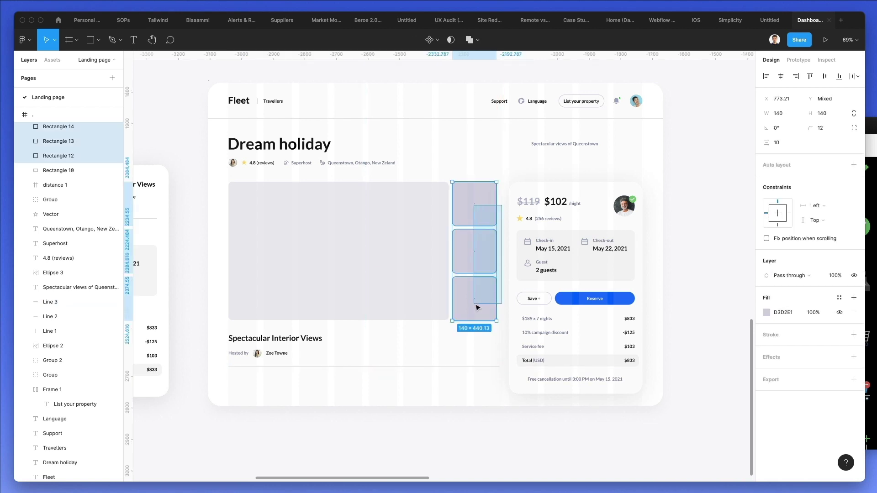
drag(483, 243, 455, 225)
click(432, 216)
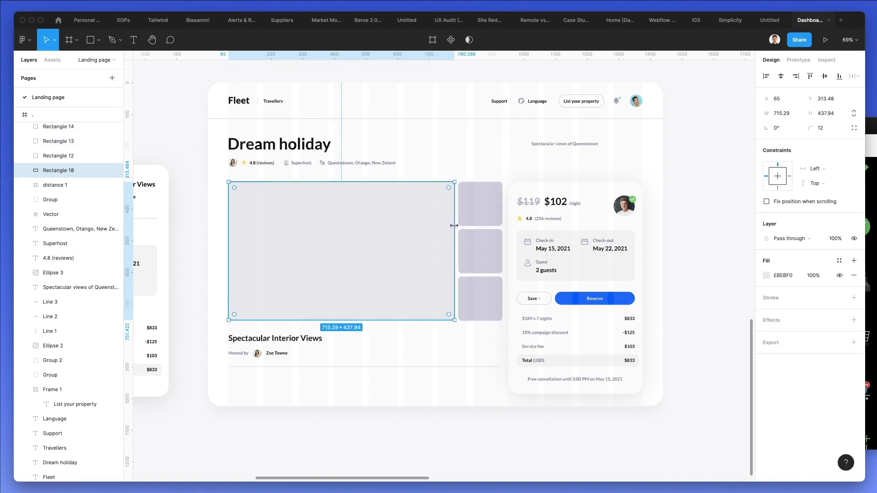
click(382, 388)
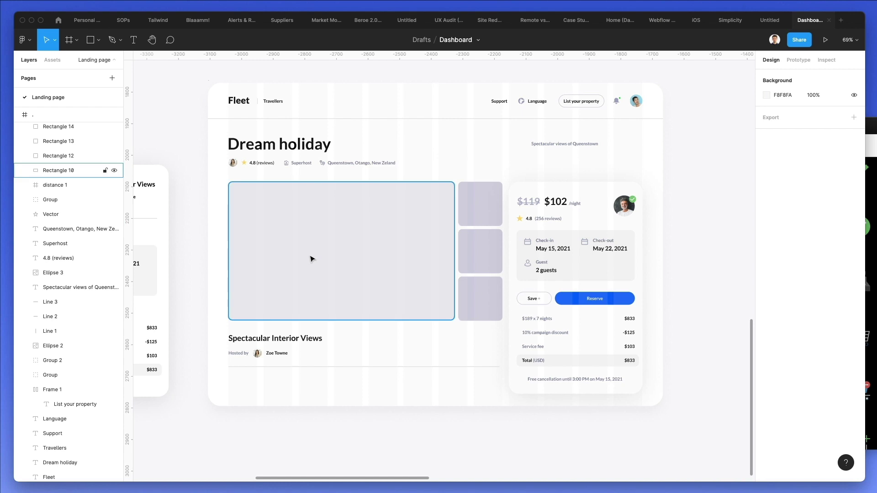
Copy the Check-in item below the divider, aligned to the left edge
scroll(314, 256, down, 1)
scroll(301, 255, left, 5)
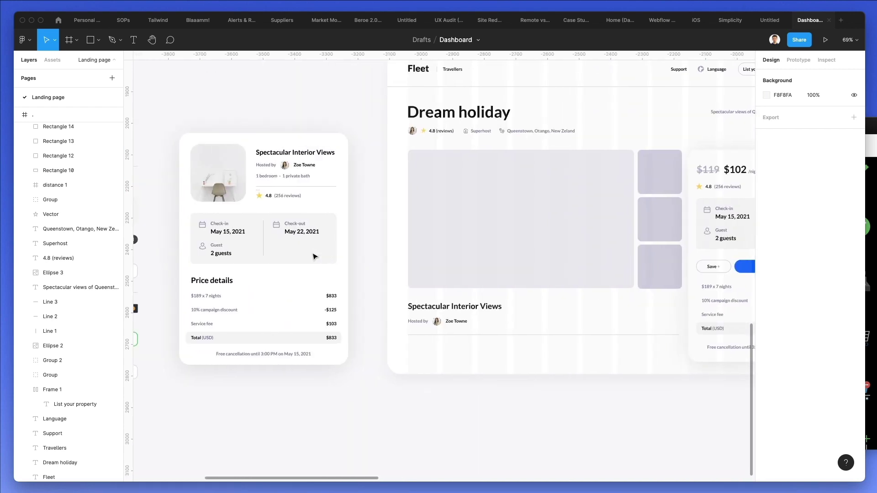
scroll(284, 253, left, 4)
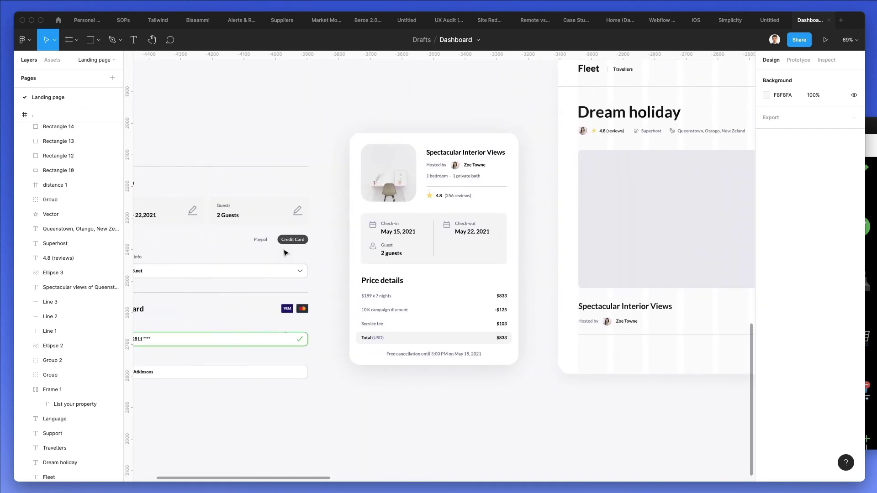
scroll(284, 253, down, 1)
scroll(284, 252, left, 4)
scroll(411, 192, up, 10)
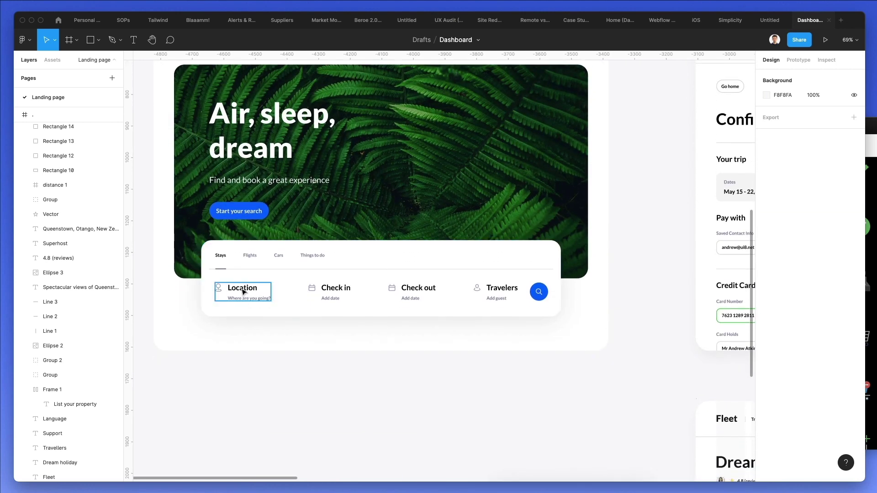
scroll(243, 296, right, 12)
scroll(243, 296, down, 1)
scroll(244, 293, down, 10)
scroll(243, 292, right, 3)
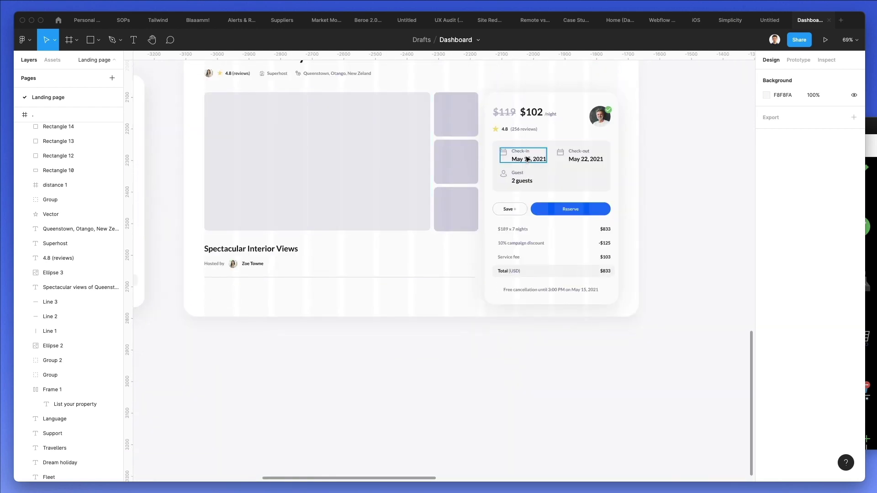
drag(526, 157, 234, 294)
click(310, 291)
Delete the copy's date and relabel it 'Full Year'
scroll(231, 292, up, 5)
double_click(236, 302)
key(Delete)
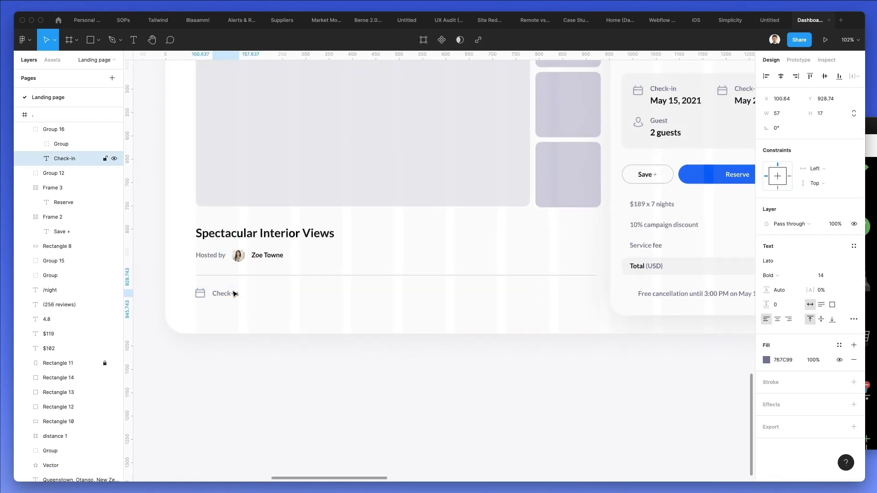
click(276, 293)
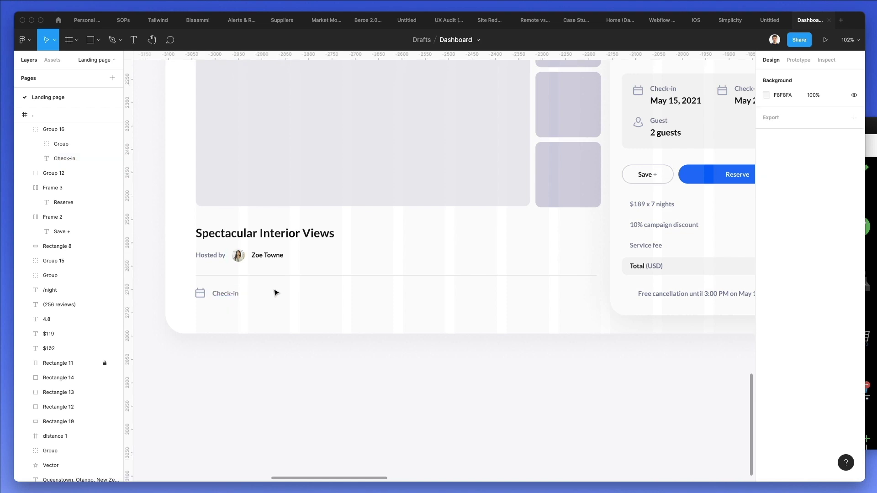
double_click(231, 294)
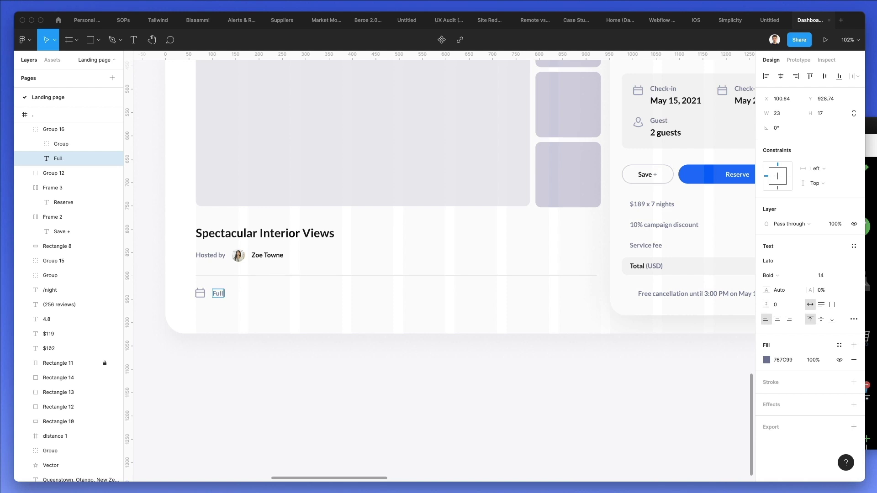
text(Full Year)
Duplicate the Full Year item into a row of three
click(342, 303)
drag(206, 294, 268, 298)
key(super+d)
Paste the guest person icon beside the Full Year row
click(302, 315)
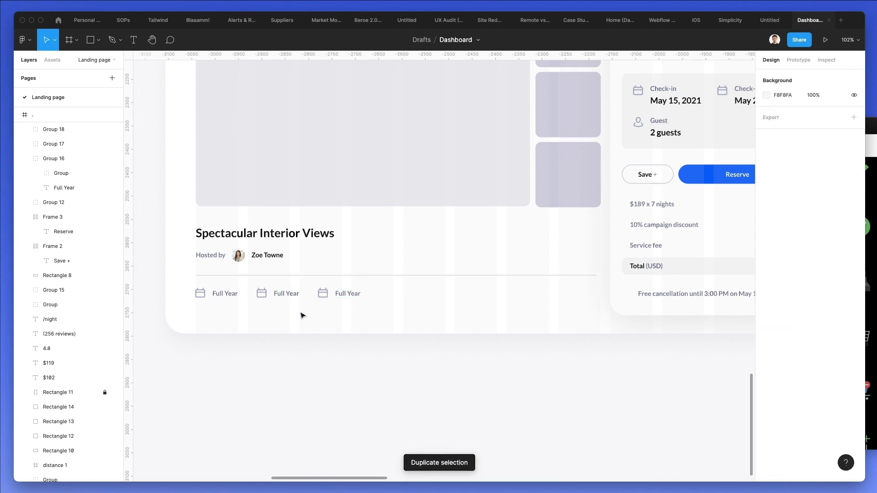
scroll(301, 315, up, 3)
scroll(301, 315, right, 2)
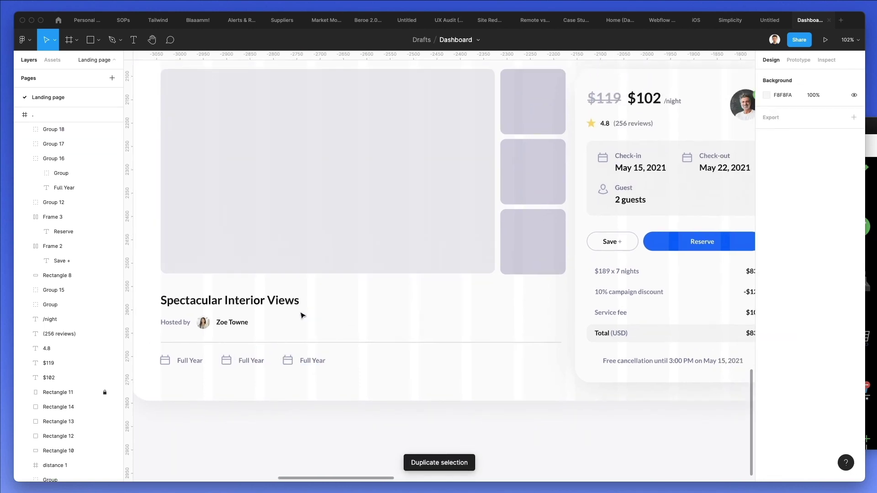
double_click(605, 192)
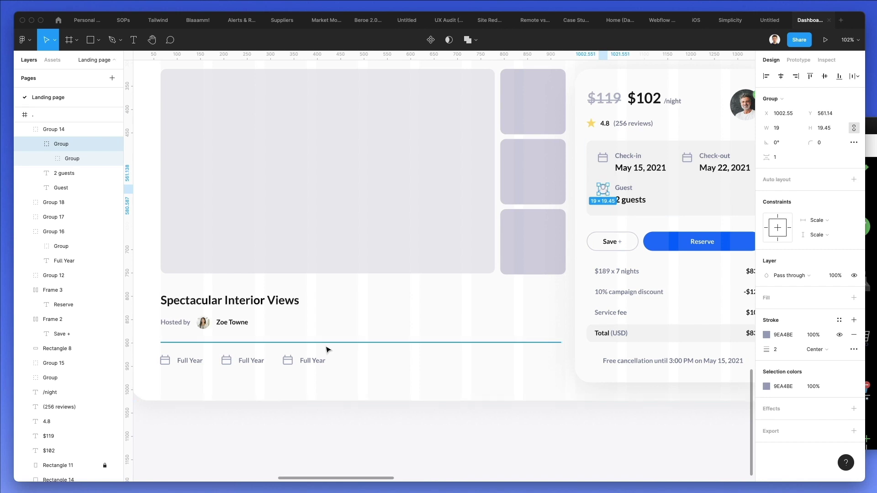
scroll(312, 337, down, 2)
scroll(312, 337, left, 1)
scroll(284, 320, up, 5)
scroll(260, 302, up, 5)
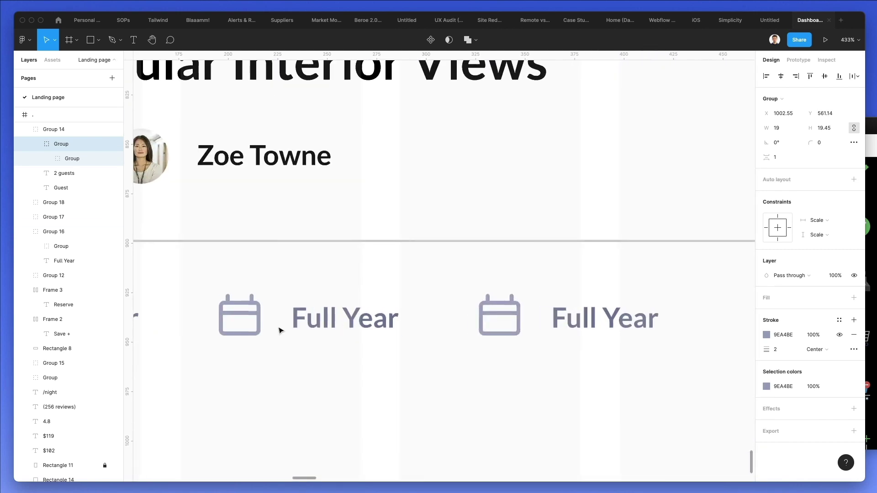
key(ctrl+v)
drag(441, 274, 253, 318)
Replace the calendar icon and change that item's label to '6 Guests max'
click(245, 307)
key(Delete)
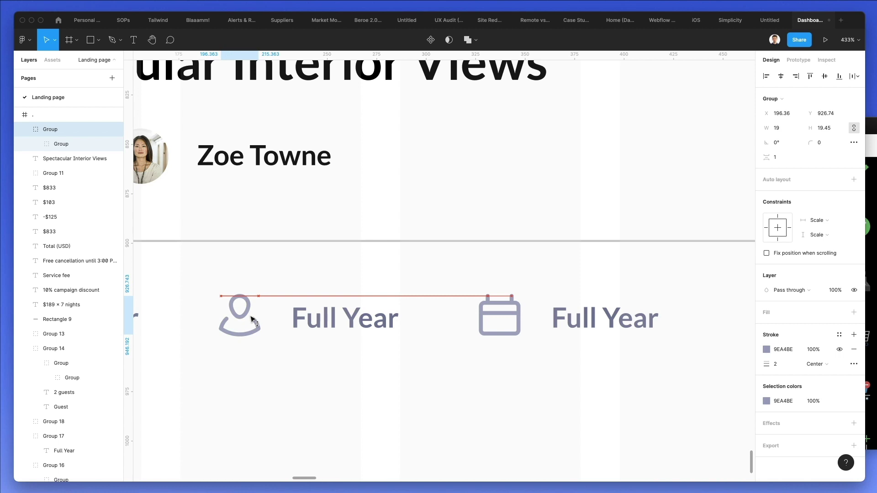
double_click(342, 315)
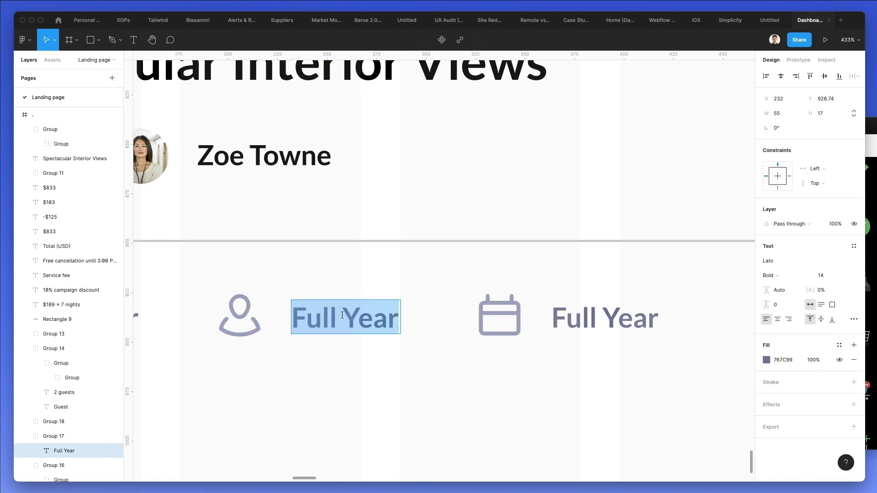
text(6 Guests m)
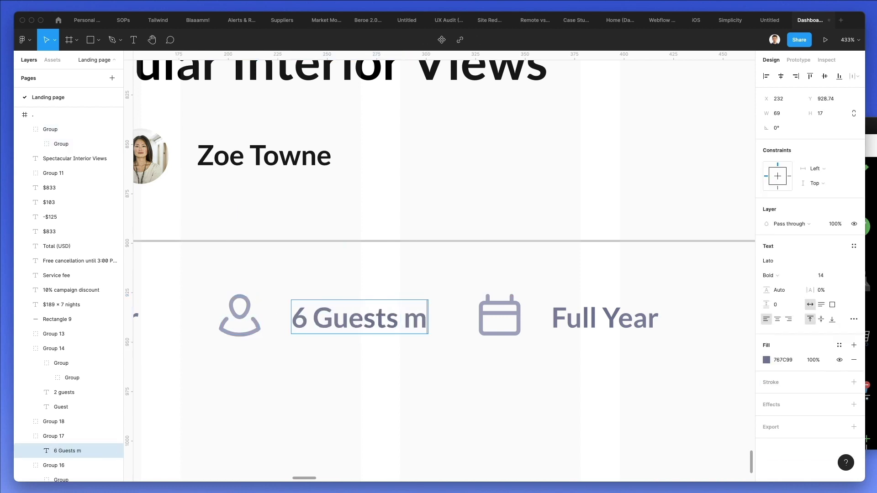
text(ax)
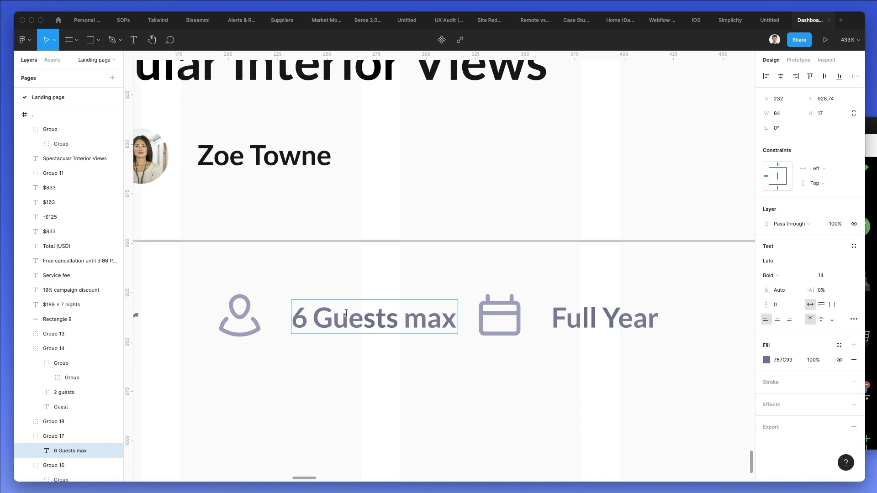
scroll(592, 288, down, 5)
Move the right-hand Full Year item slightly to the right
drag(533, 302, 558, 303)
scroll(499, 270, down, 5)
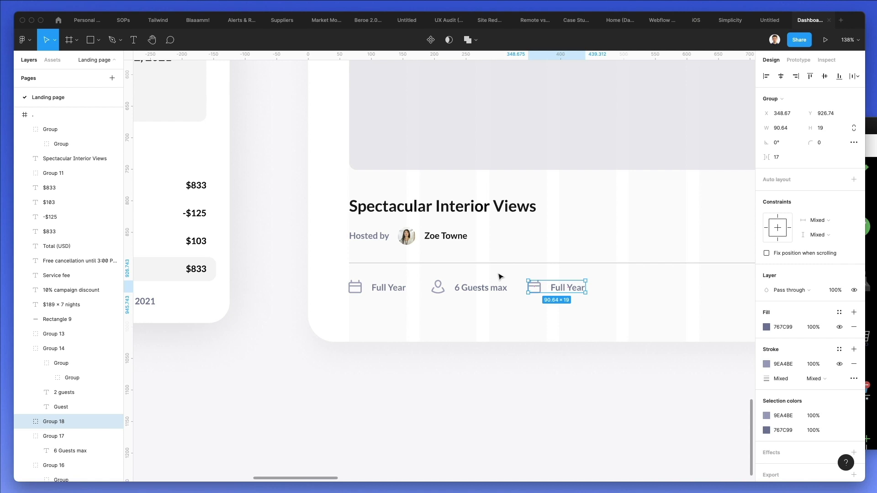
click(501, 277)
scroll(507, 274, right, 3)
Drag a Nucleo check glyph onto the third Full Year item's icon
key(super+Tab)
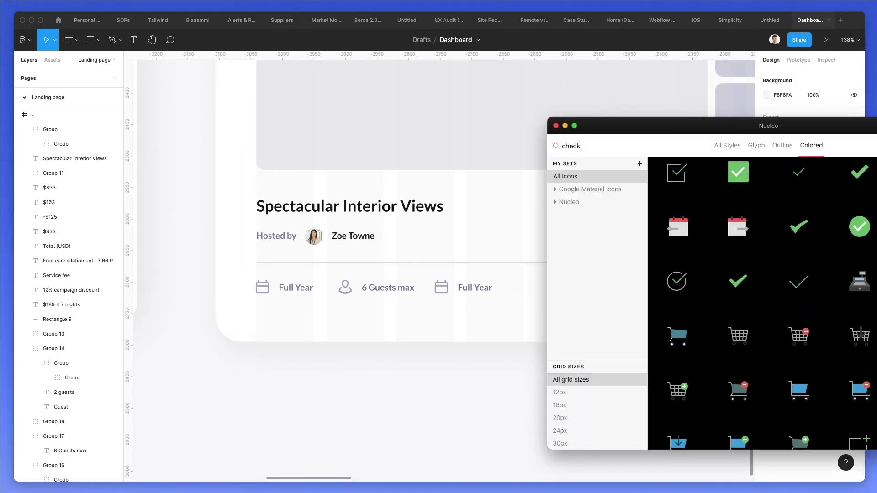
click(756, 145)
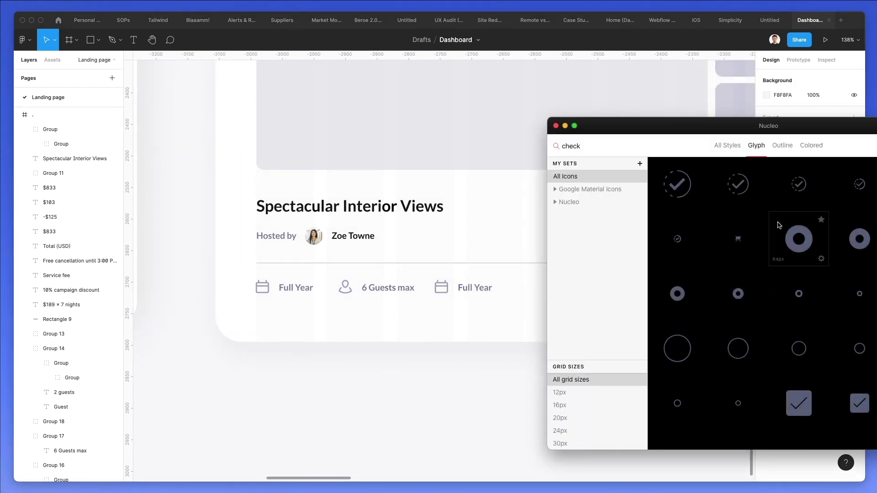
scroll(781, 220, down, 10)
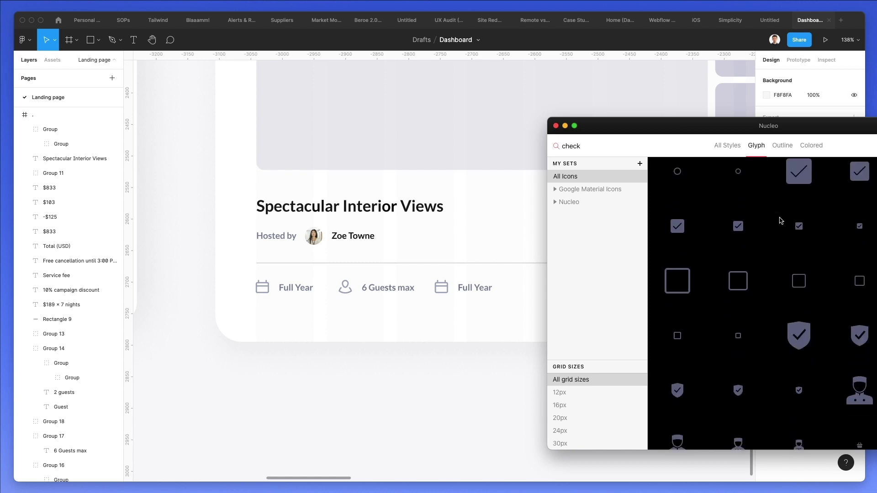
mouse_move(809, 284)
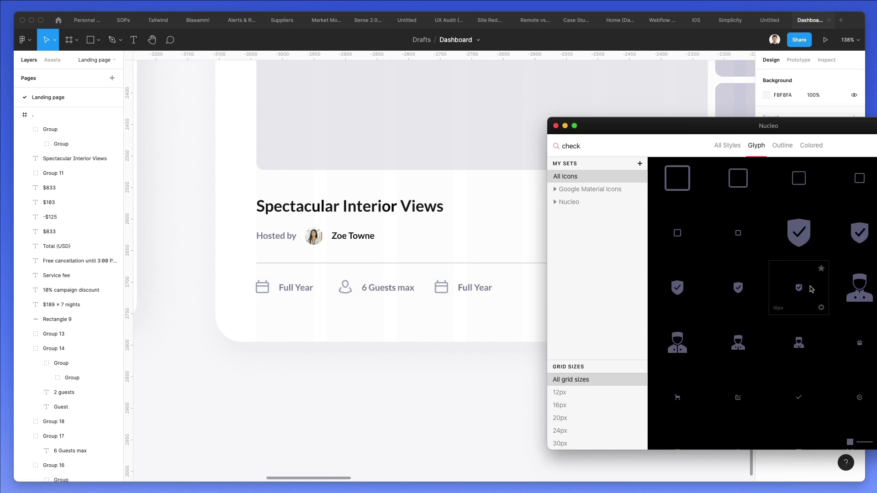
scroll(810, 289, down, 2)
drag(738, 332, 804, 339)
drag(453, 313, 445, 282)
key(plus)
Unwrap the third item's check icon from its frame and give it the other icons' lighter grey
key(shift+super+g)
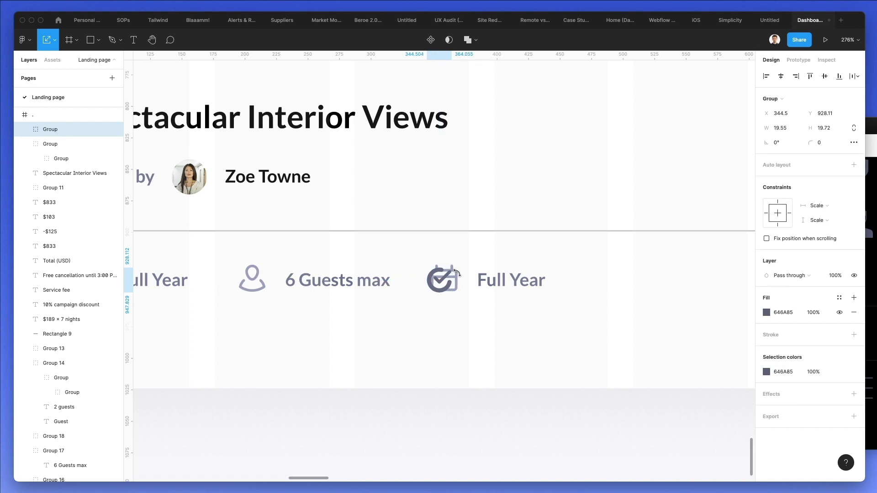
key(i)
key(Escape)
click(457, 272)
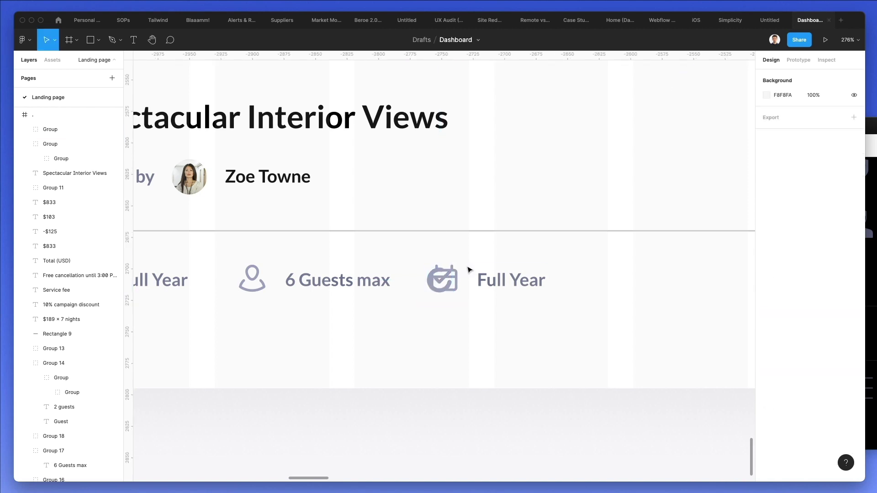
click(446, 277)
double_click(440, 280)
click(459, 276)
click(450, 277)
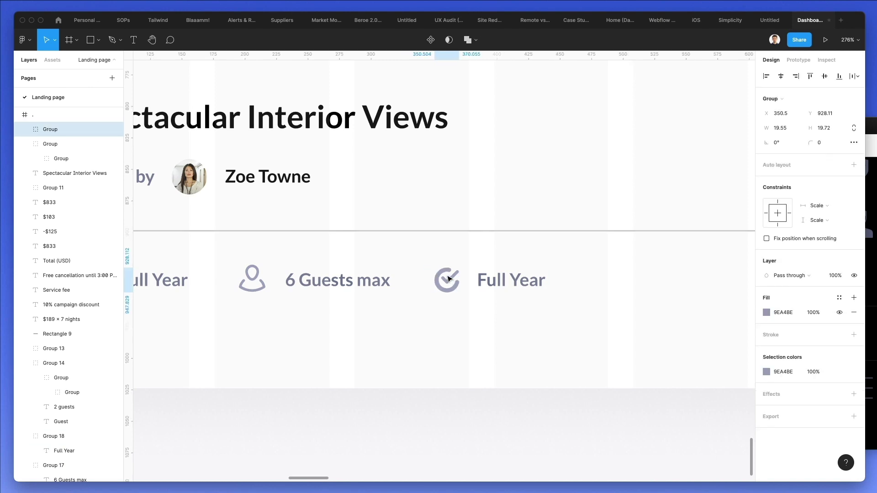
Change the third item's Full Year label to '24/7 Security'
double_click(500, 270)
text(Maim)
key(super+a)
text(Security)
click(477, 279)
text(2)
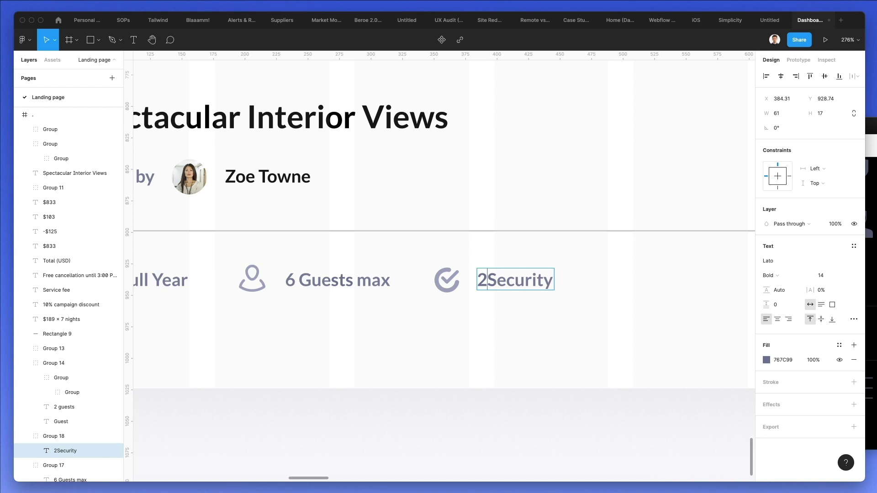
text(4/7)
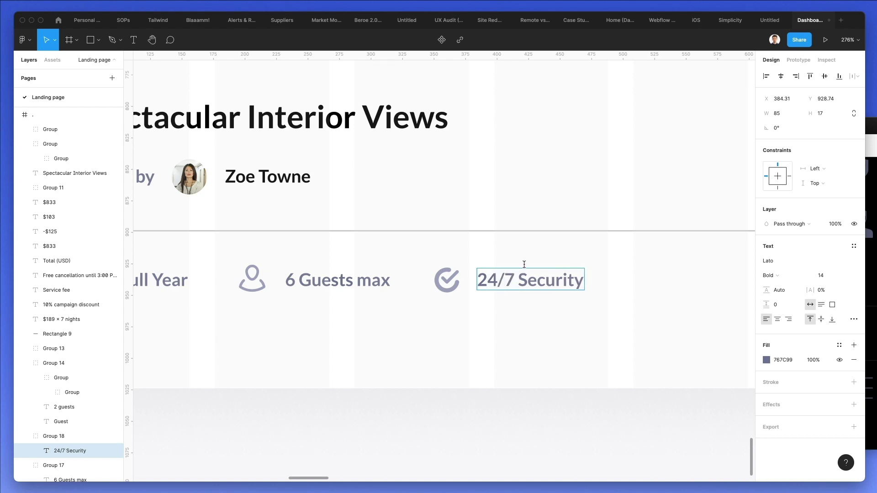
key(Escape)
key(Escape)
scroll(630, 258, down, 5)
scroll(619, 251, right, 3)
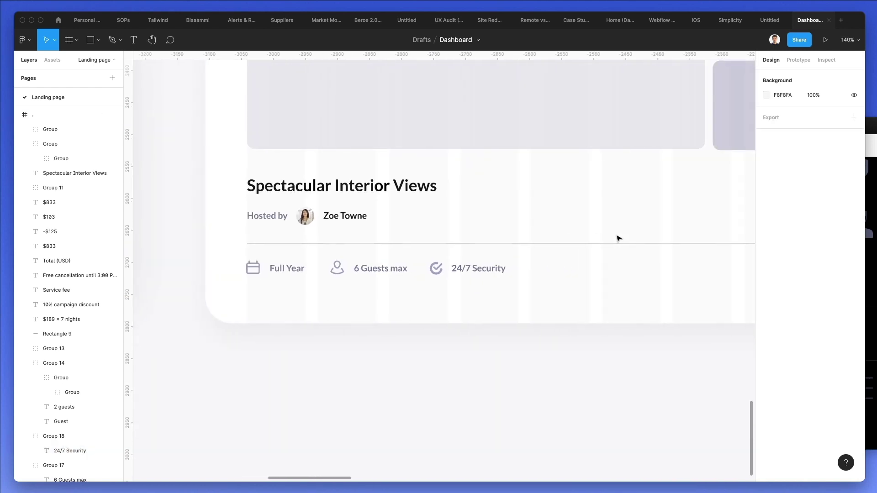
scroll(505, 218, down, 3)
scroll(505, 218, right, 3)
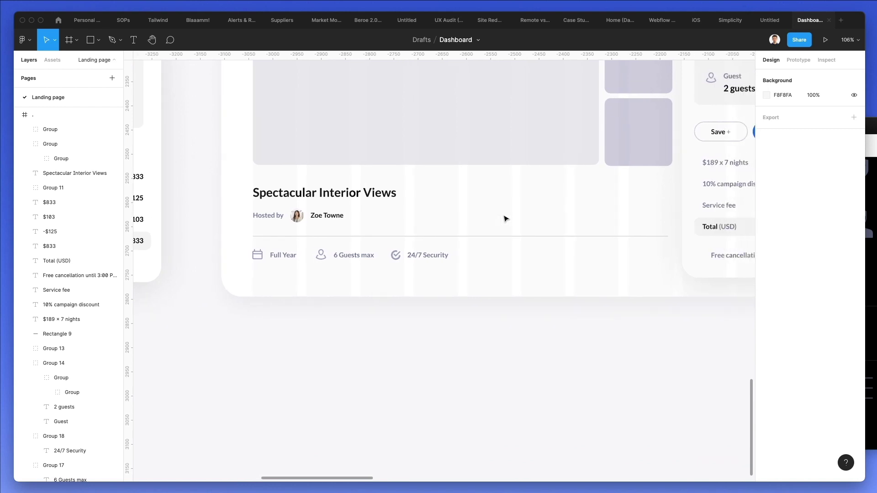
scroll(505, 218, down, 3)
scroll(323, 312, right, 2)
scroll(322, 312, right, 1)
scroll(368, 288, down, 1)
Select the listing page frame and hide its 12-column layout grid
scroll(371, 288, up, 4)
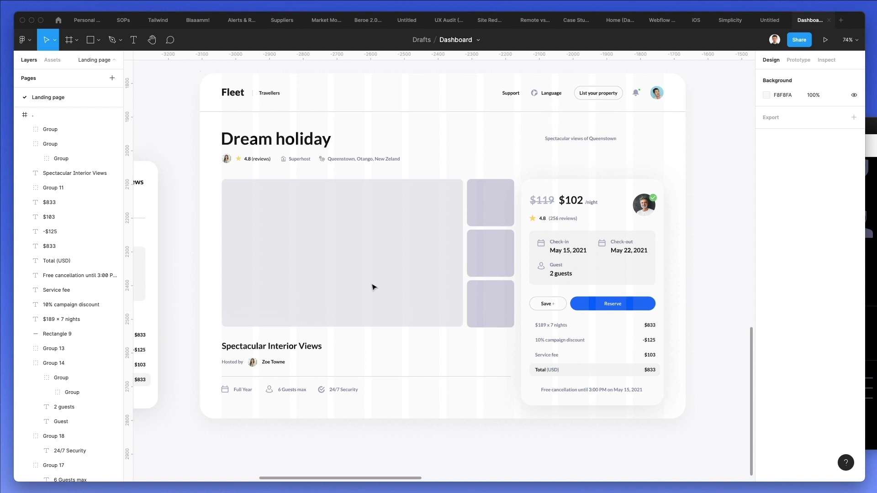
click(207, 73)
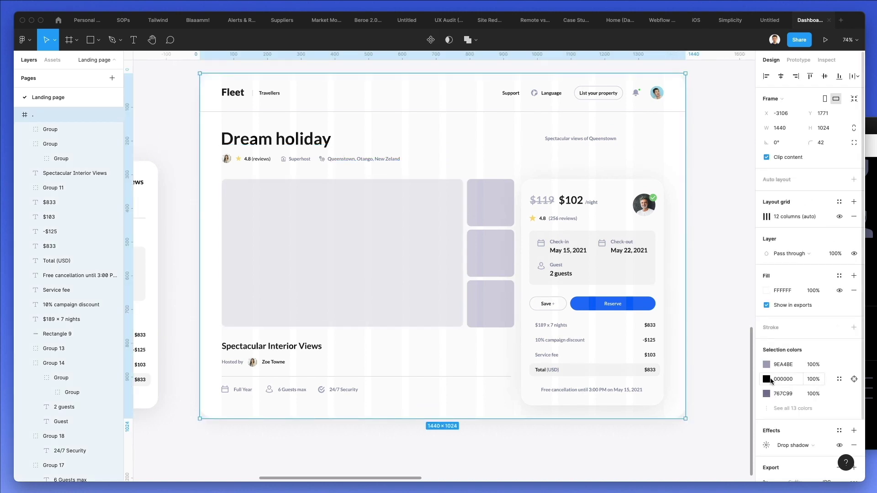
scroll(842, 426, down, 1)
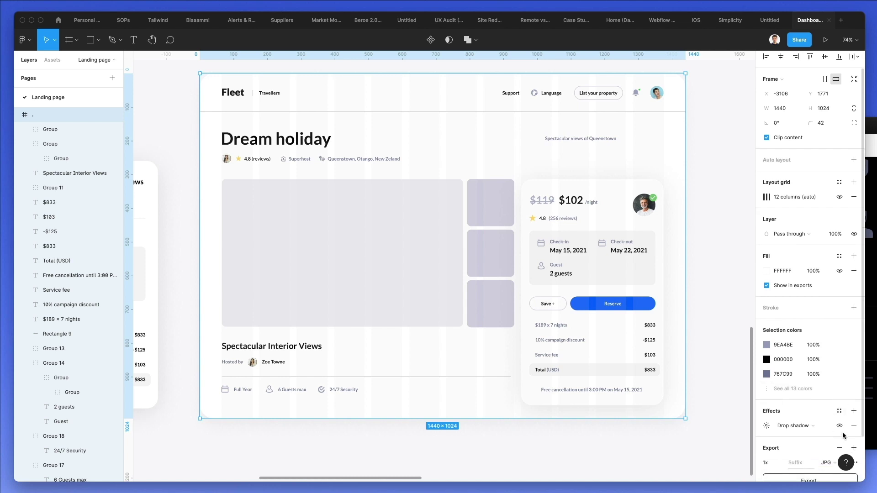
click(839, 196)
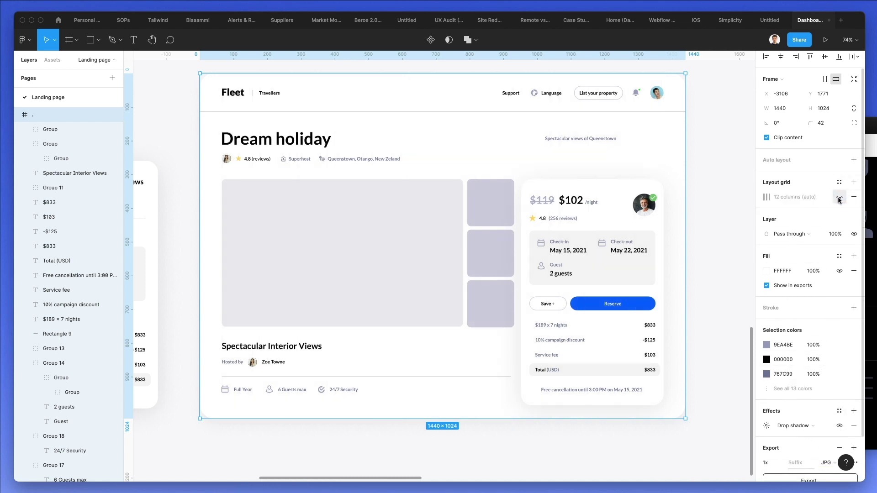
click(497, 154)
click(289, 217)
Run the Unsplash plugin, fill the main image with a minimal wall-clock-and-lamp photo, then search 'travel'
click(33, 42)
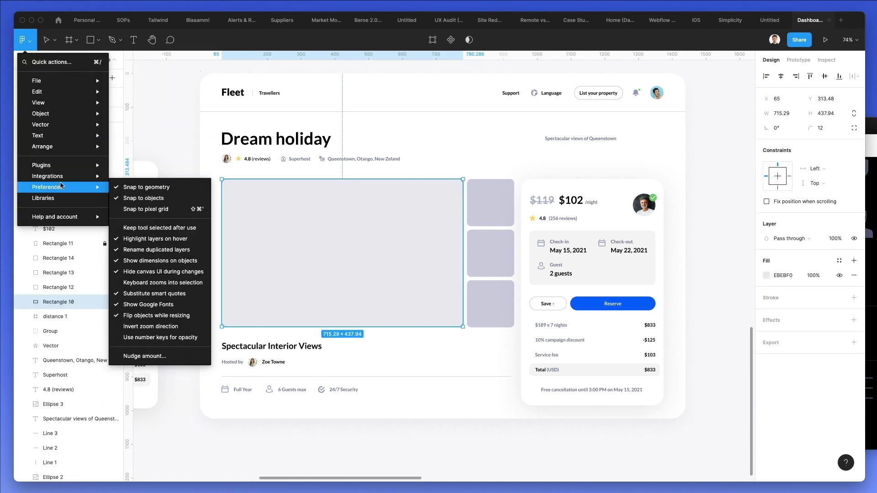
mouse_move(82, 171)
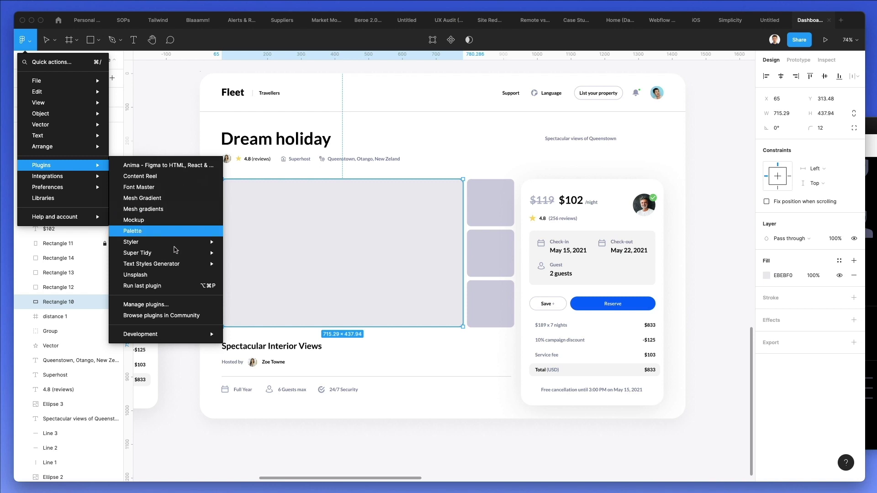
click(167, 274)
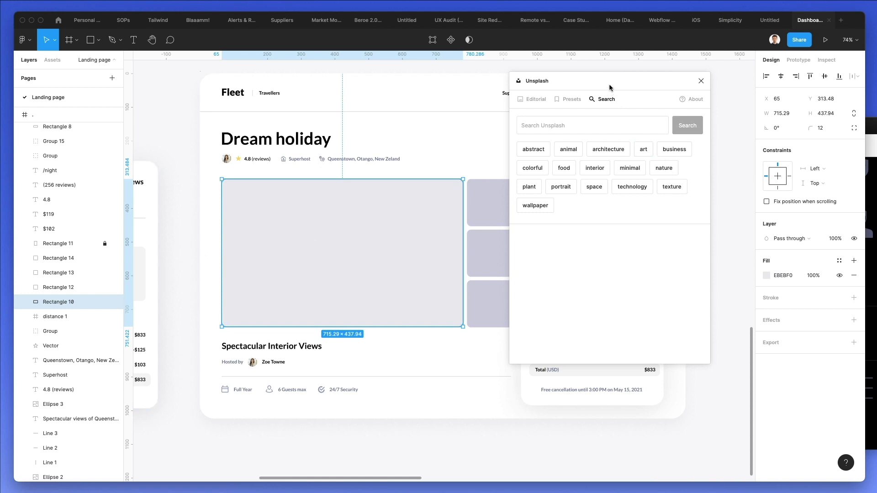
drag(609, 84, 720, 83)
click(742, 168)
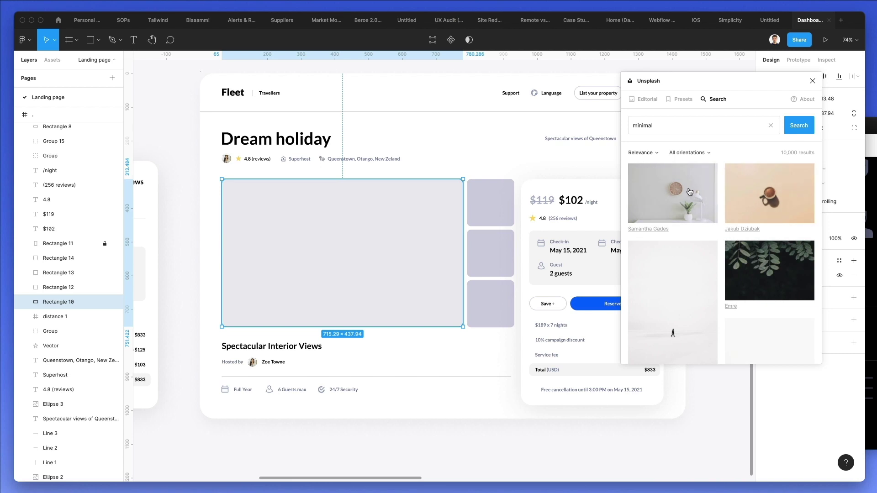
double_click(670, 125)
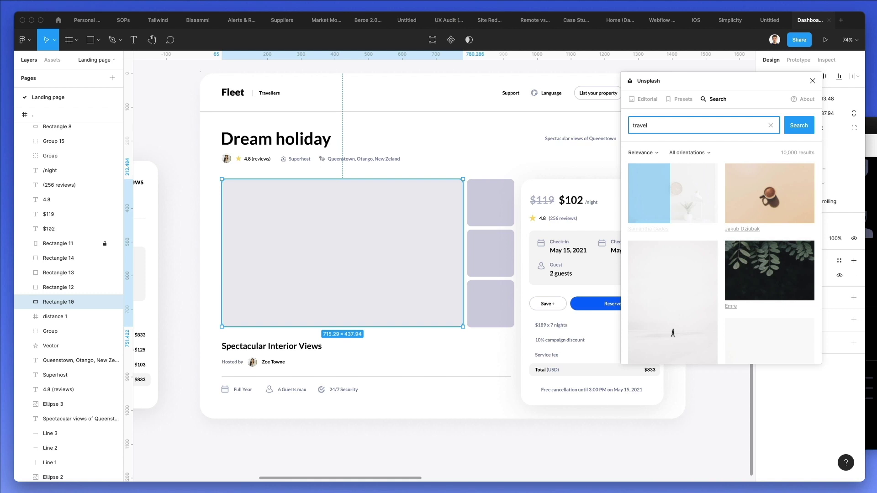
key(Return)
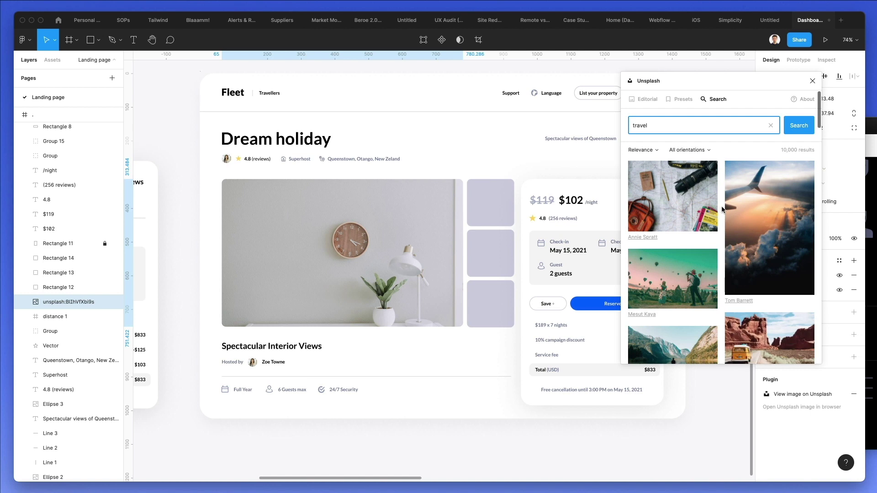
Fill the middle thumbnail with a Venice canal photo and the top thumbnail with hot-air balloons
click(490, 202)
scroll(778, 210, down, 2)
scroll(778, 209, down, 10)
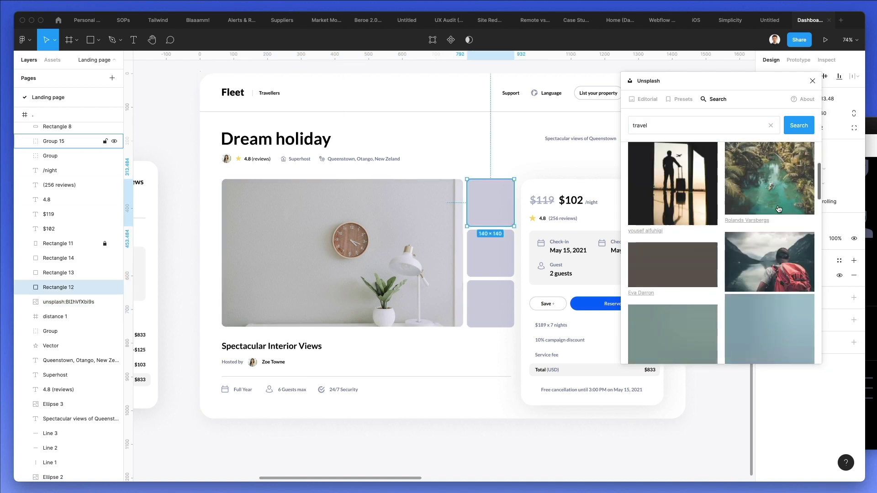
drag(672, 273, 490, 254)
scroll(722, 257, down, 1)
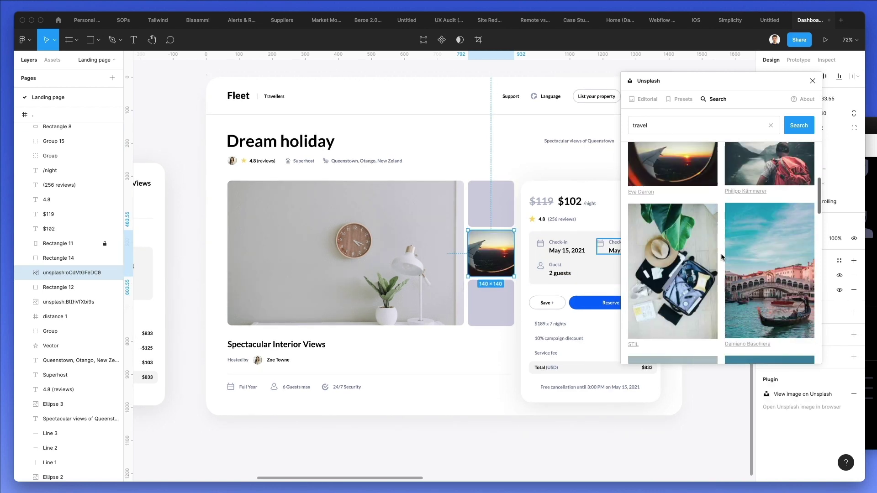
scroll(722, 257, down, 1)
click(762, 246)
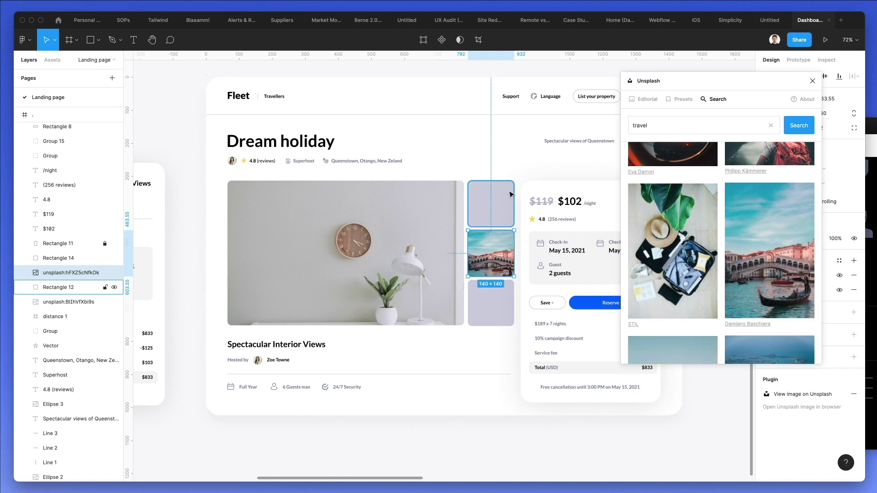
click(490, 203)
scroll(780, 202, down, 5)
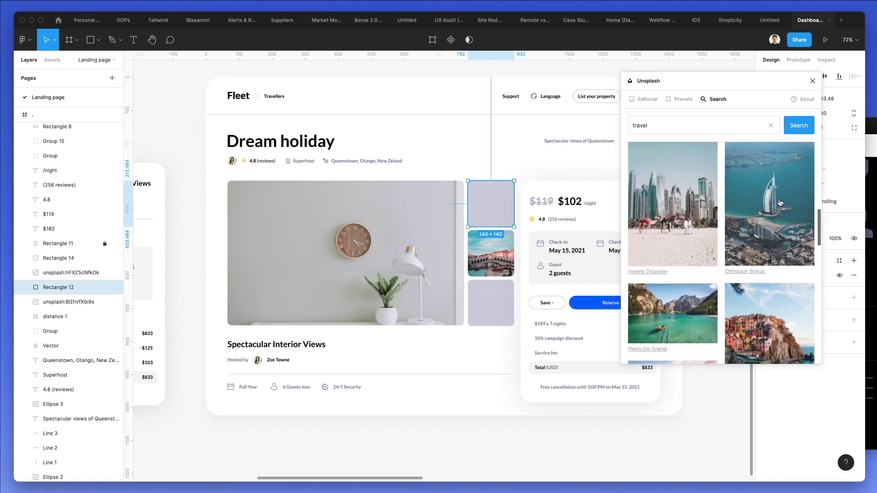
scroll(750, 202, down, 10)
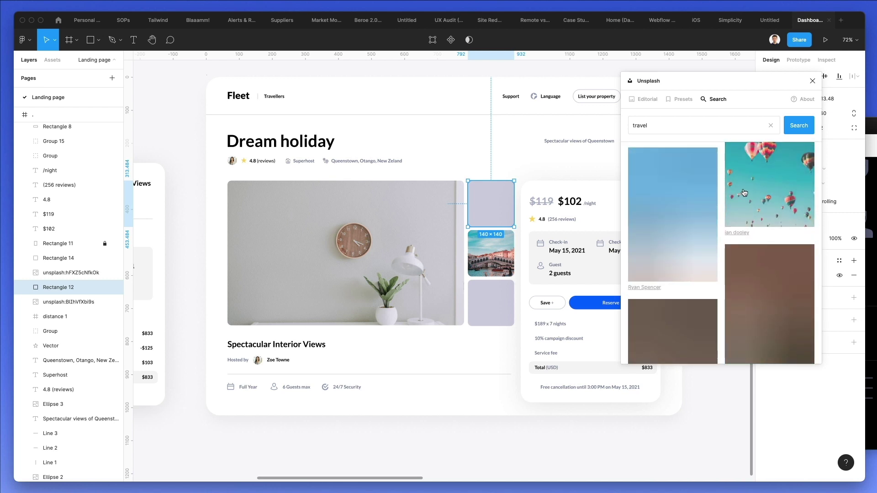
click(742, 192)
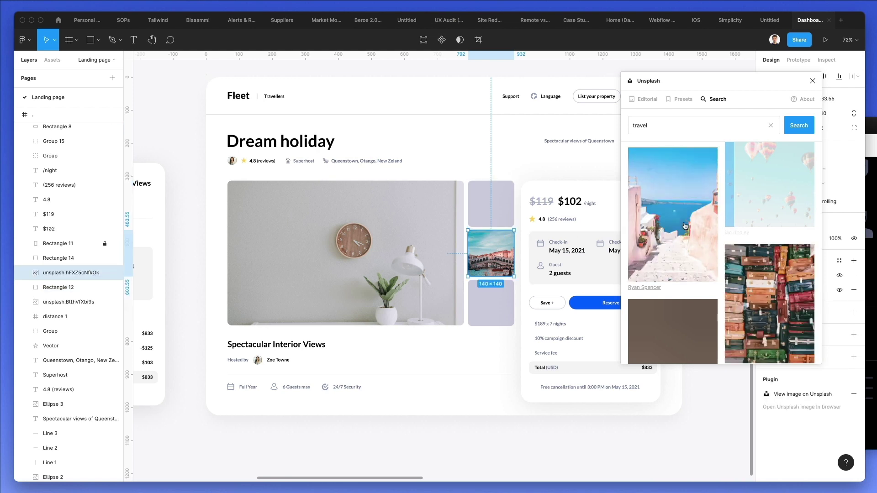
Search Unsplash for 'airbnb', then 'home', and select the main room photo
scroll(706, 226, down, 5)
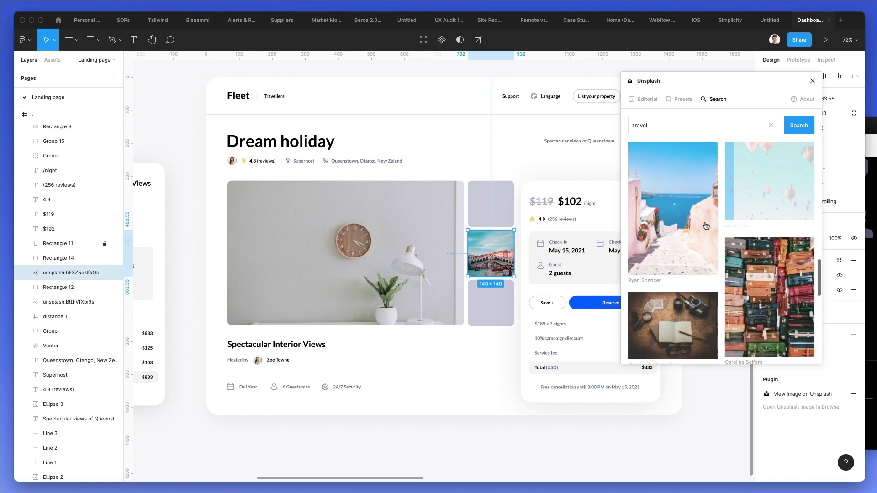
double_click(647, 124)
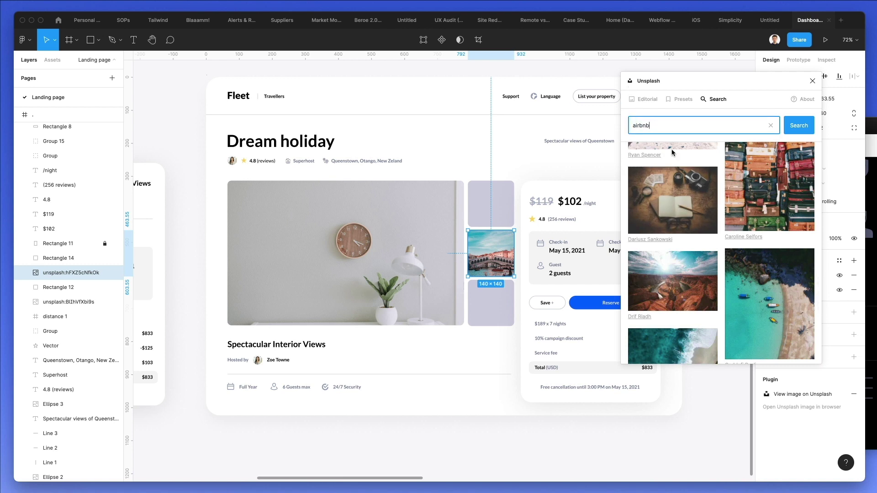
click(808, 127)
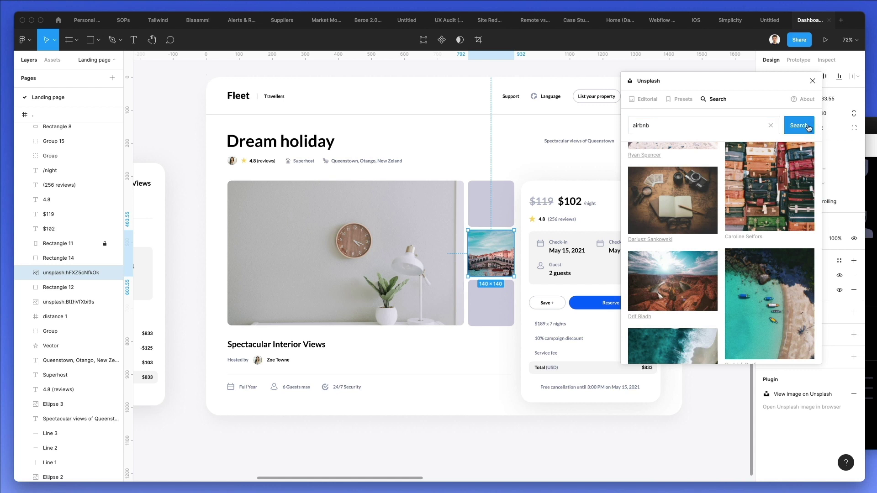
double_click(707, 125)
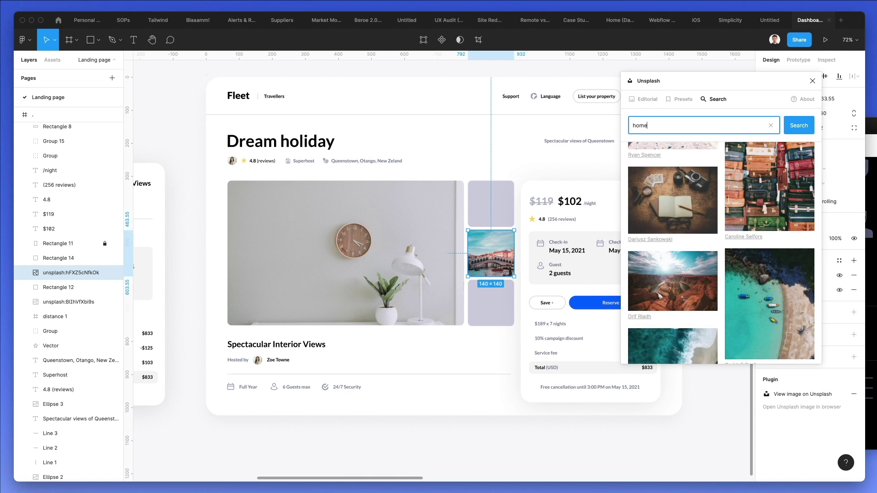
click(807, 125)
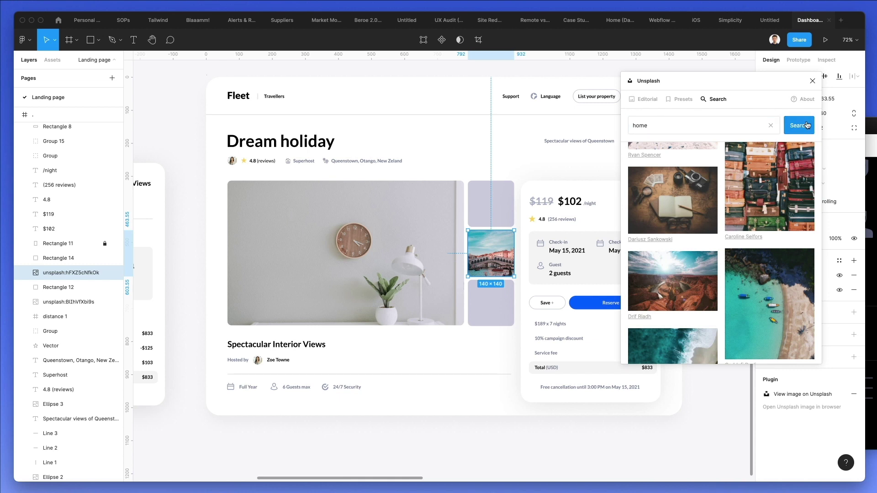
click(446, 239)
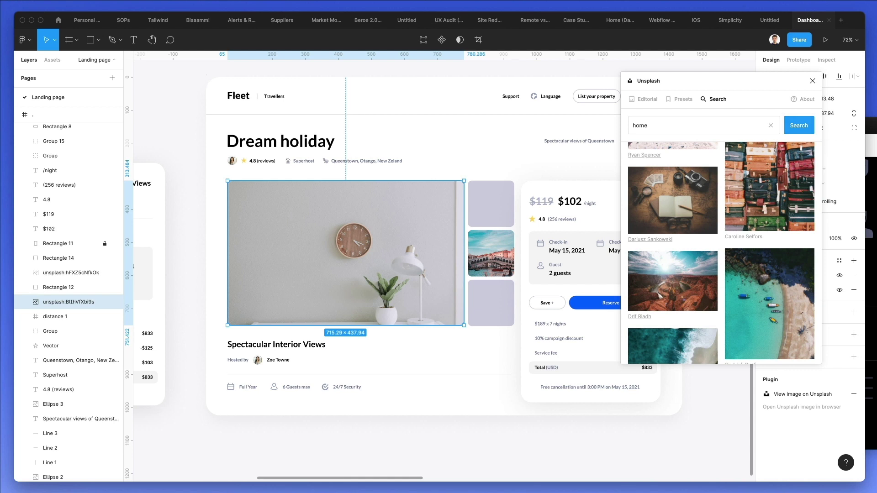
Fill the main image with the aerial beach photo and select the empty top thumbnail
click(769, 303)
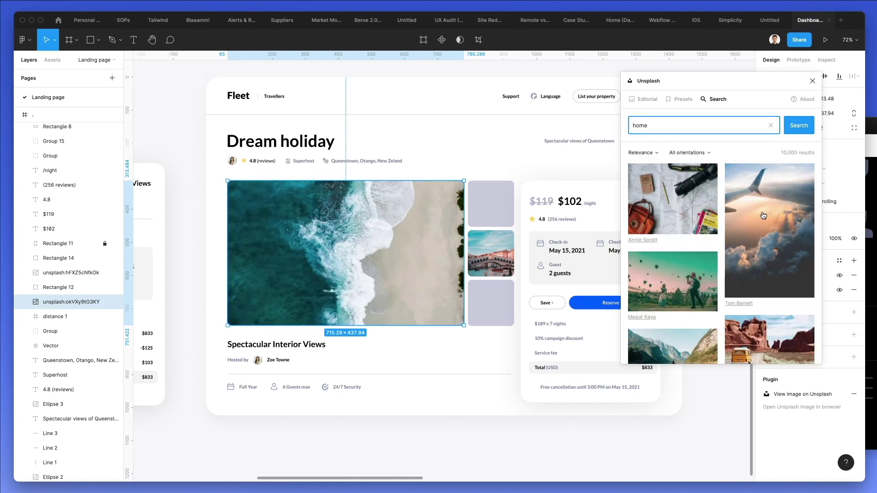
click(489, 203)
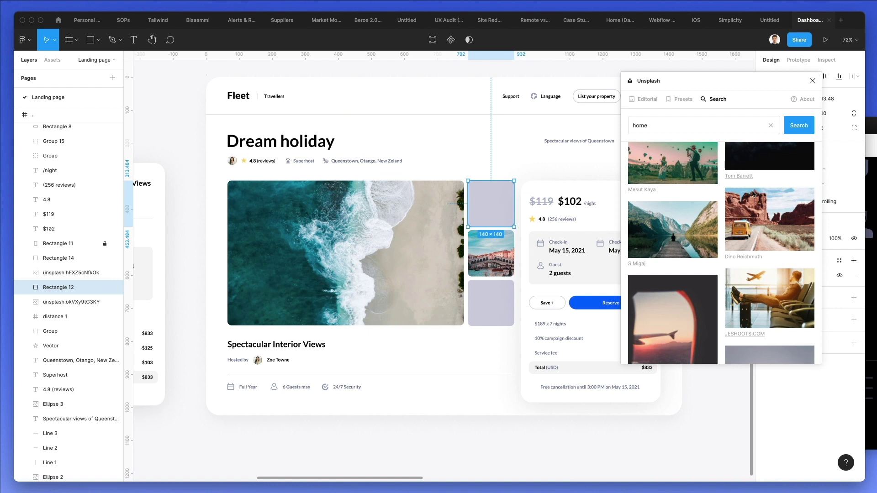
scroll(780, 197, down, 5)
click(804, 125)
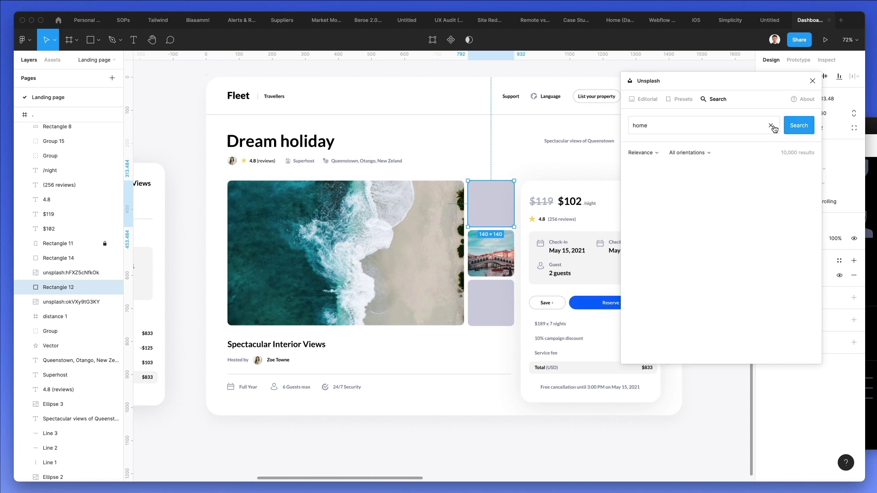
Try a random nature preset in the top thumbnail, then replace it with the minimal coffee-cup photo
click(643, 99)
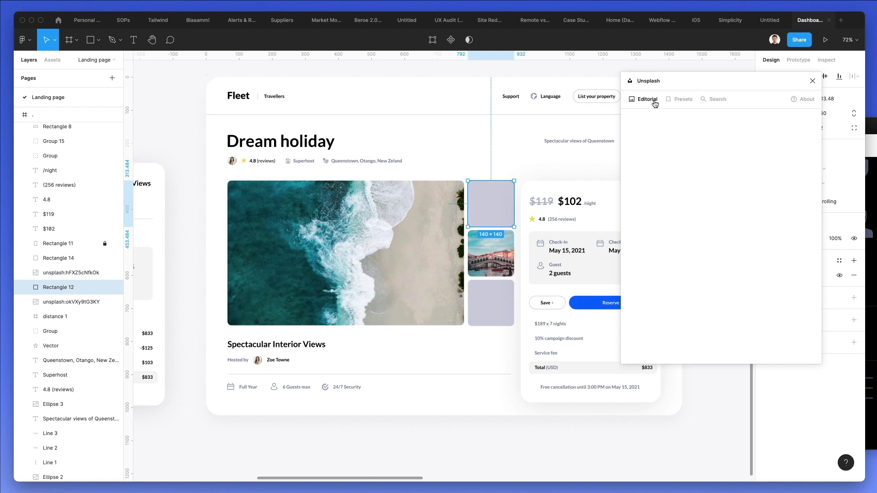
click(678, 99)
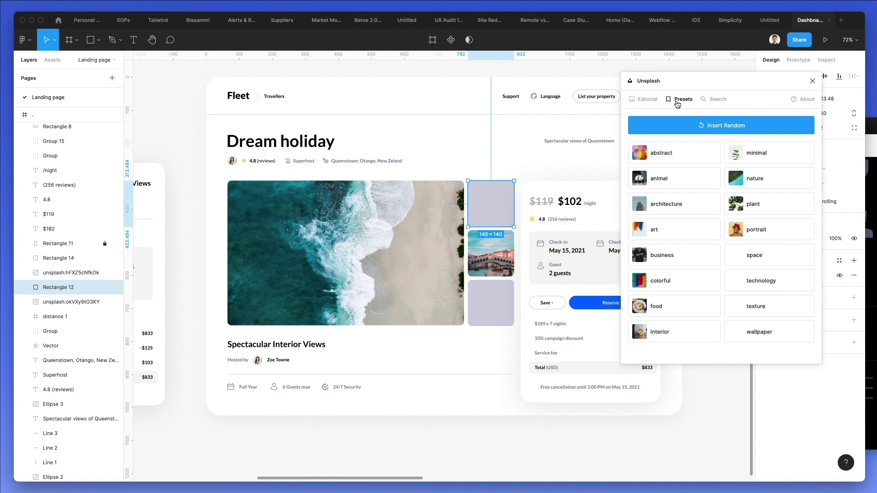
click(767, 182)
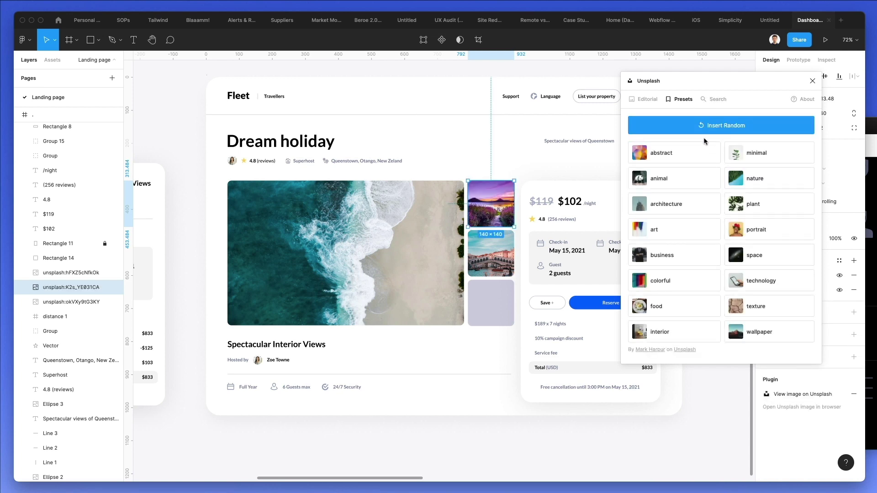
click(714, 101)
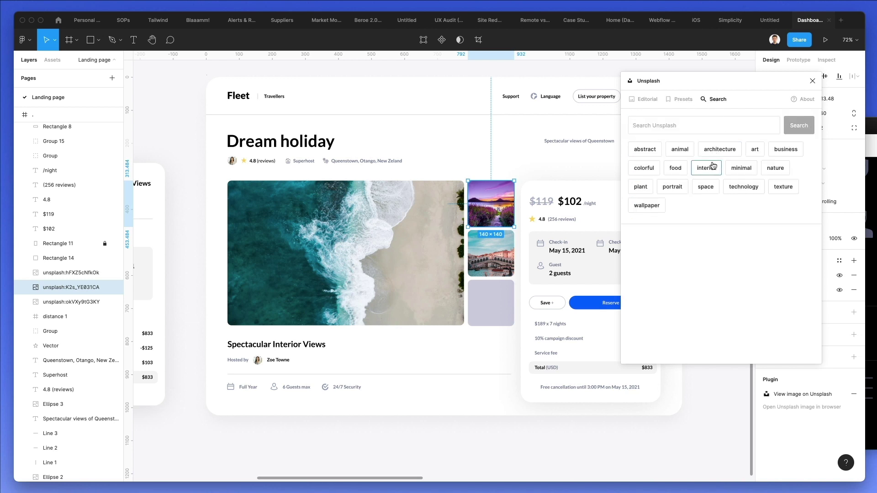
click(740, 168)
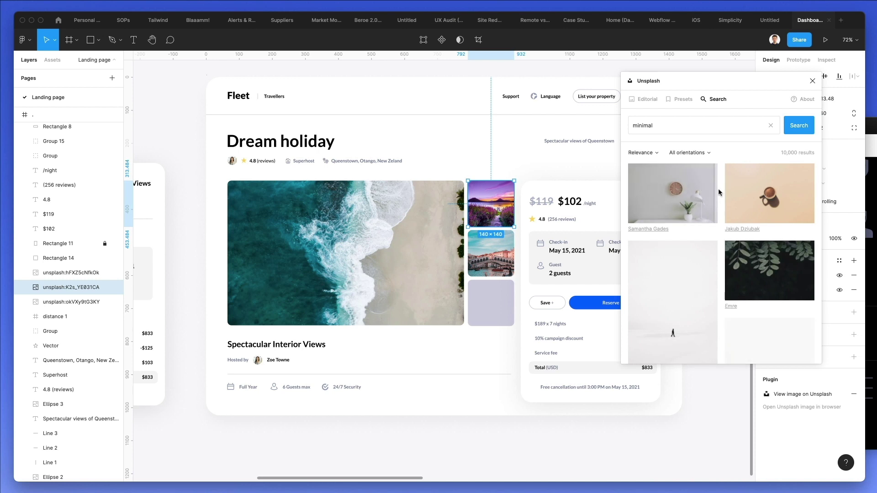
scroll(749, 191, down, 5)
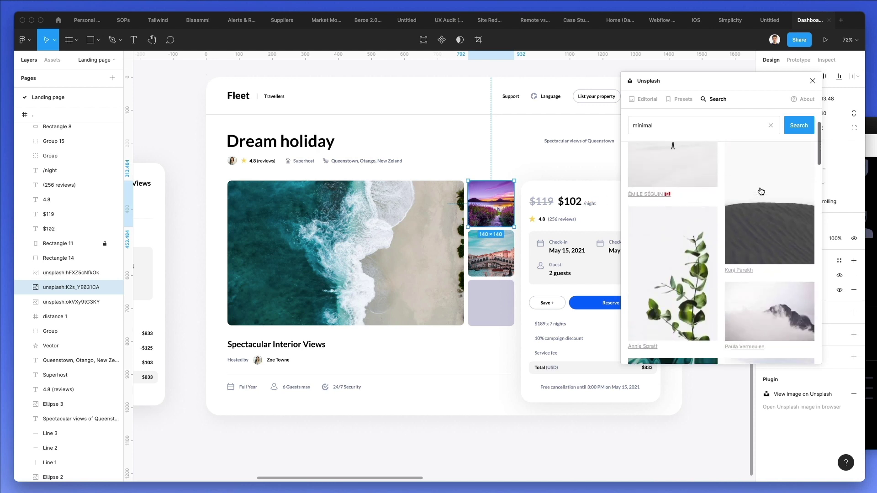
scroll(735, 187, up, 5)
click(764, 192)
key(Tab)
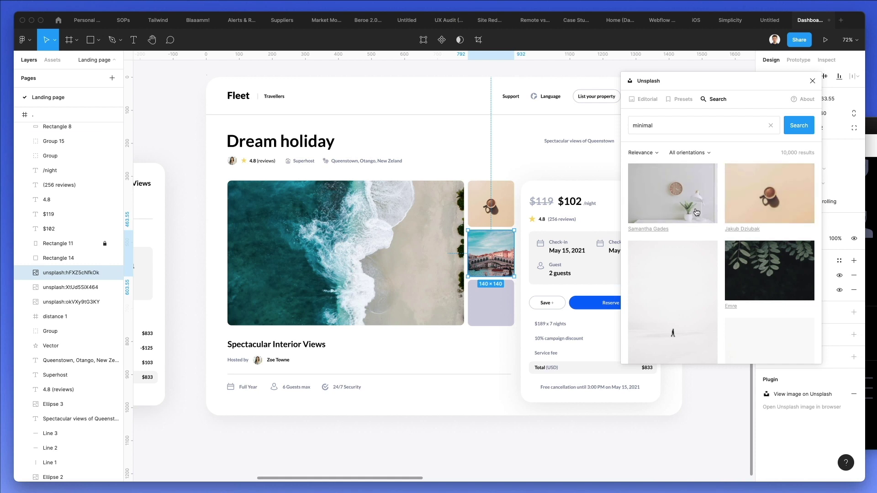
scroll(697, 212, down, 3)
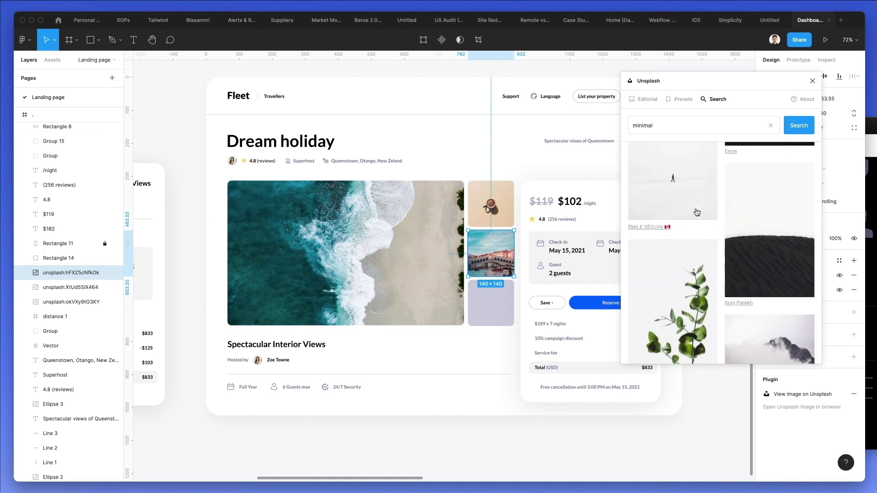
Fill the middle thumbnail with the minimal chair-and-desk photo and browse results for the bottom one
scroll(696, 213, down, 10)
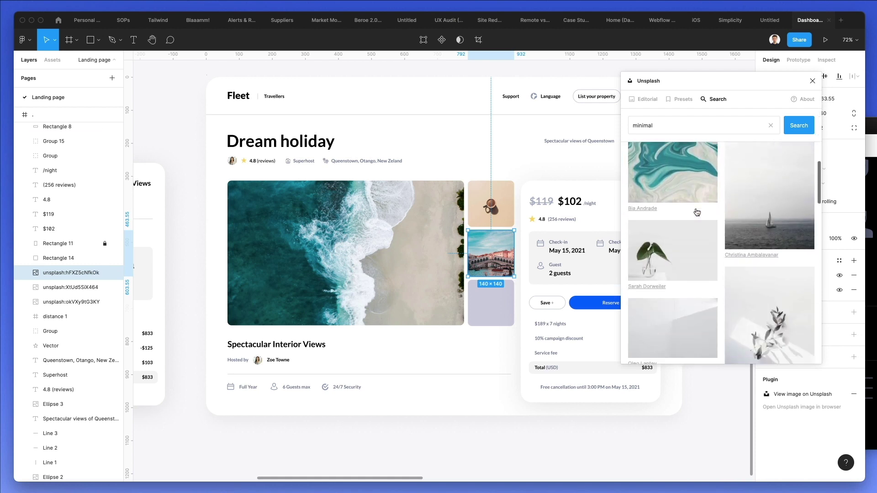
scroll(697, 212, down, 4)
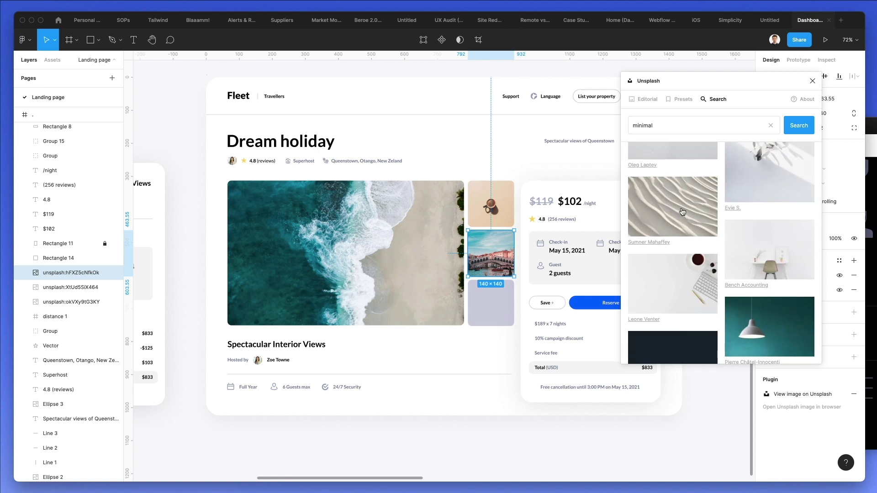
click(744, 249)
key(Tab)
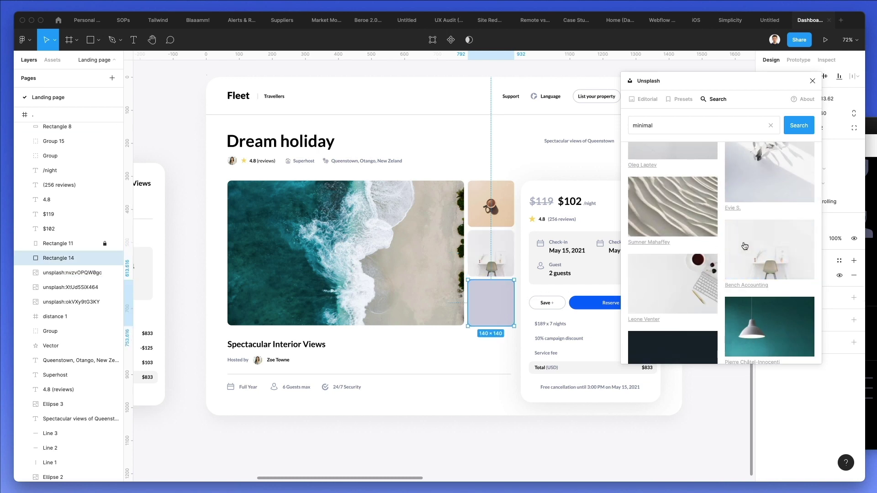
scroll(745, 247, down, 1)
scroll(744, 247, down, 3)
scroll(744, 246, down, 10)
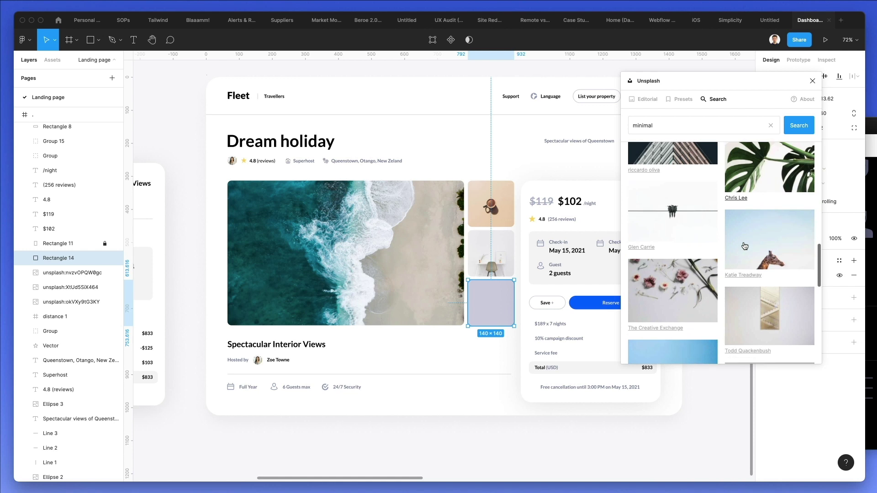
scroll(744, 246, down, 10)
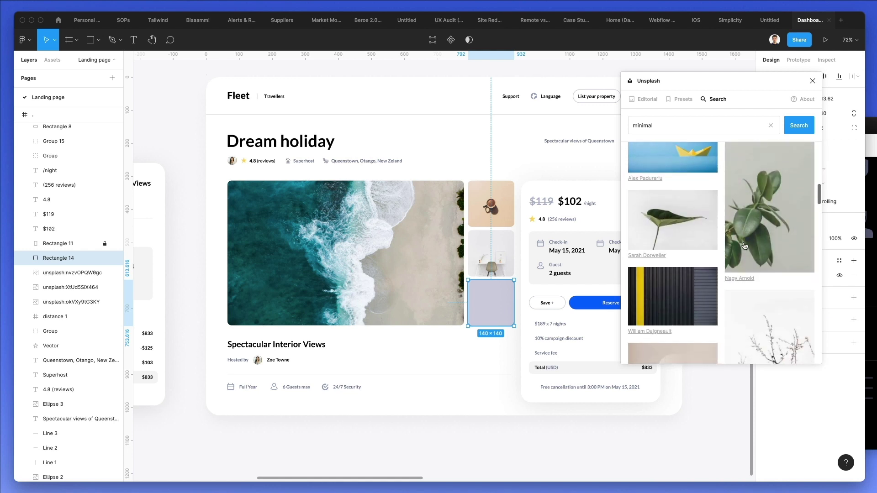
scroll(745, 247, up, 1)
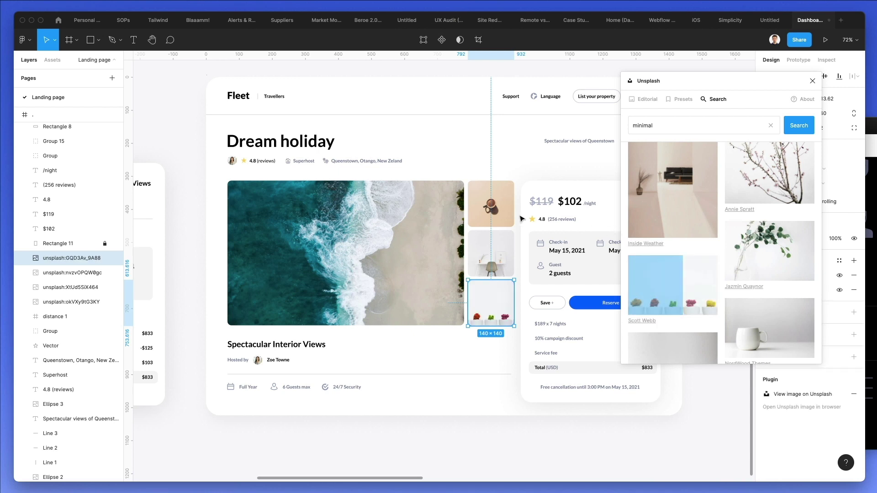
scroll(787, 215, down, 5)
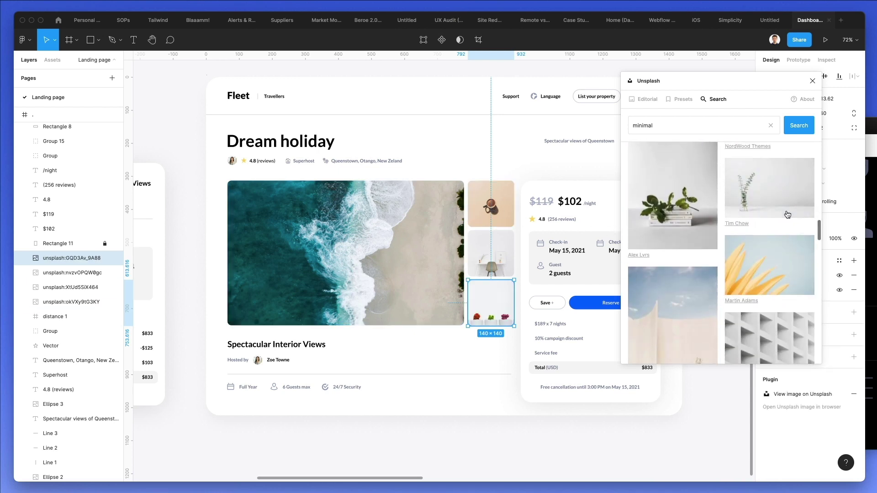
Swap the top thumbnail's coffee cup for a skyscraper shot, ending on a minimal black-dots image
key(Tab)
key(Tab)
scroll(784, 213, down, 3)
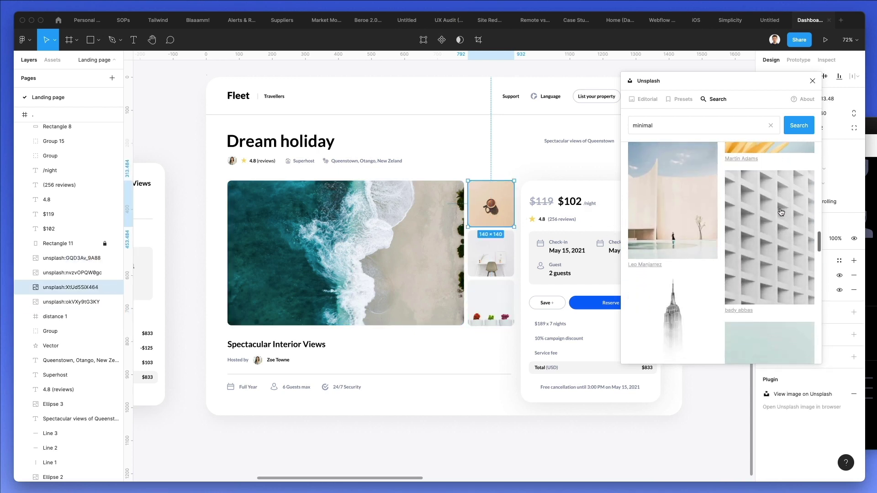
scroll(782, 212, down, 3)
click(669, 226)
scroll(757, 198, down, 3)
scroll(772, 182, up, 2)
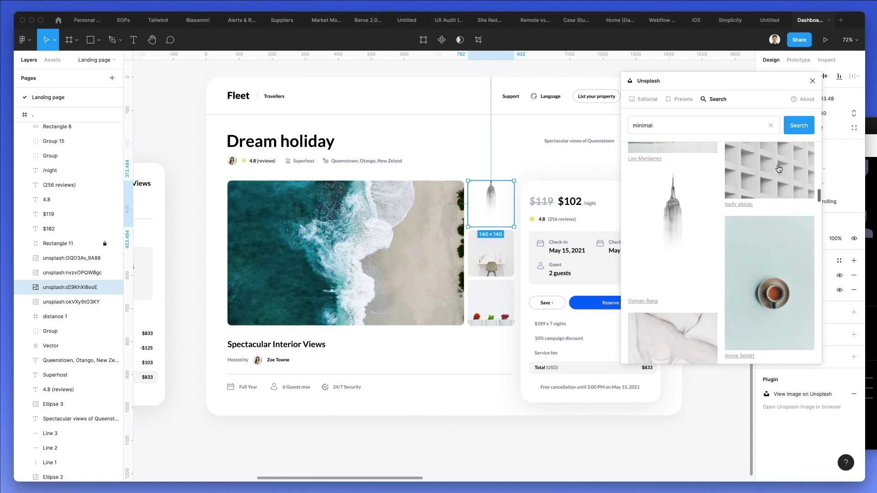
scroll(750, 231, down, 8)
scroll(750, 231, up, 2)
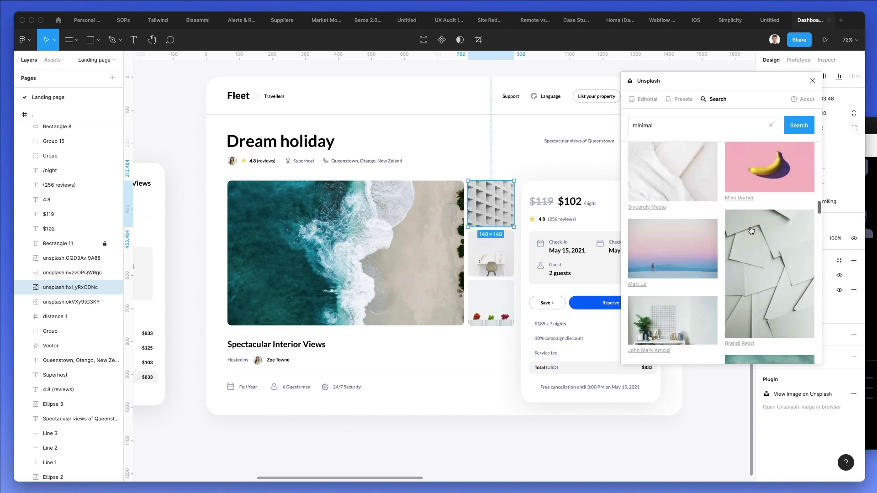
scroll(730, 237, down, 3)
scroll(722, 241, down, 5)
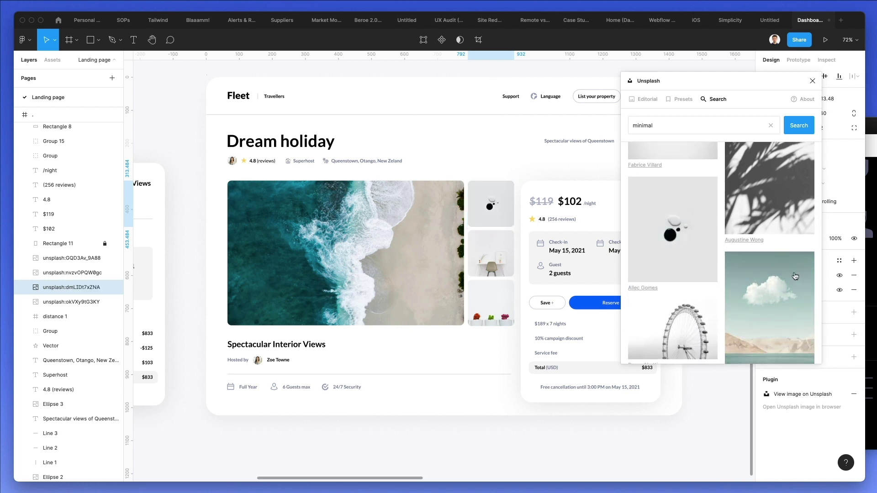
Try the white architectural fins photo on the main image, then replace it with the open-door white room
click(402, 284)
scroll(793, 253, down, 5)
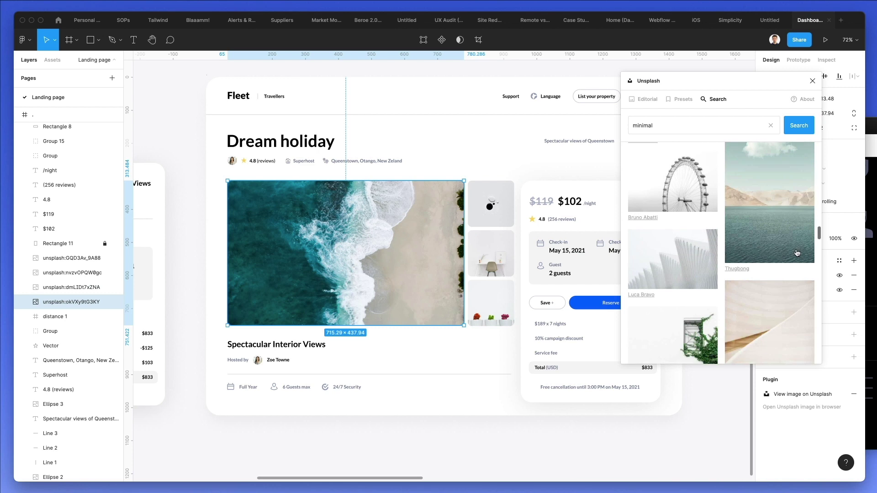
click(662, 257)
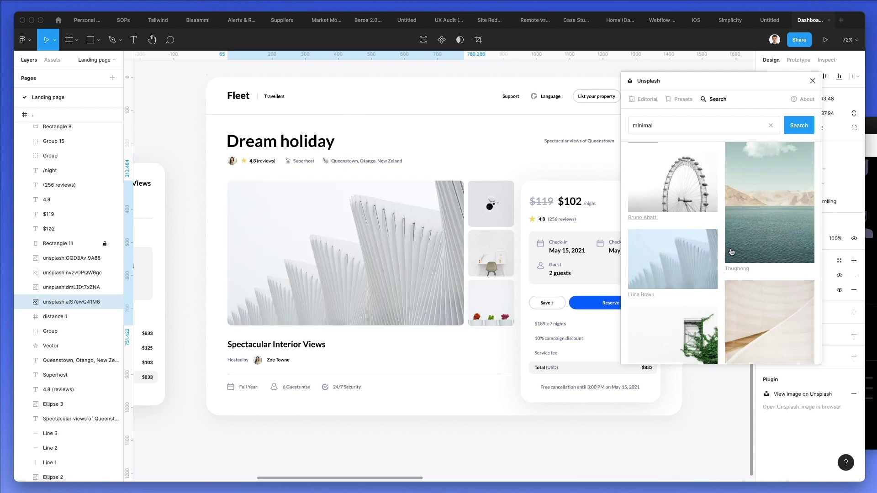
scroll(731, 252, down, 5)
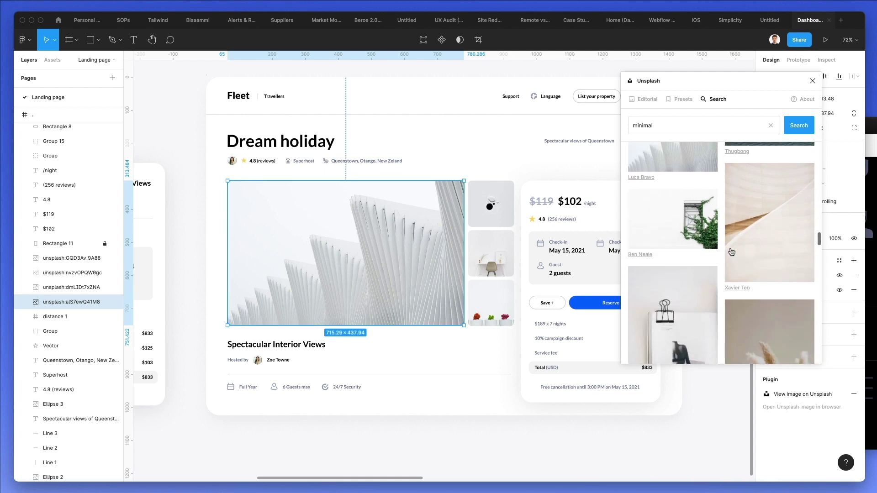
scroll(731, 252, down, 10)
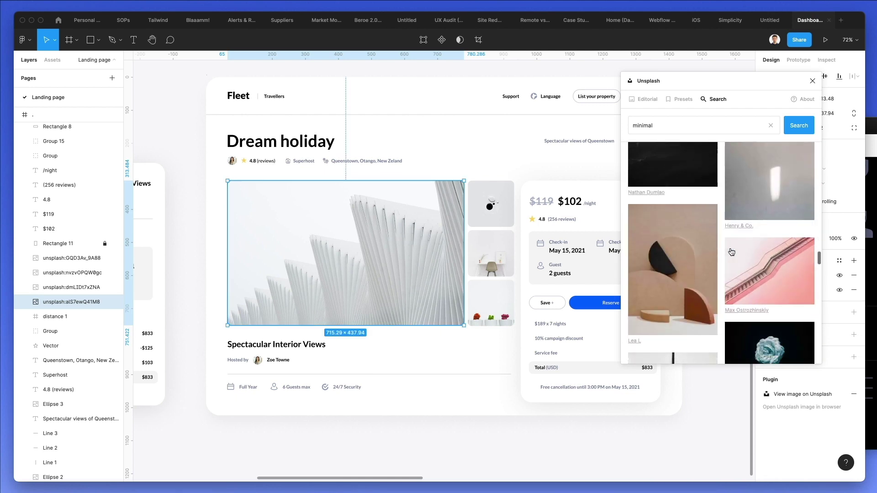
scroll(731, 251, down, 10)
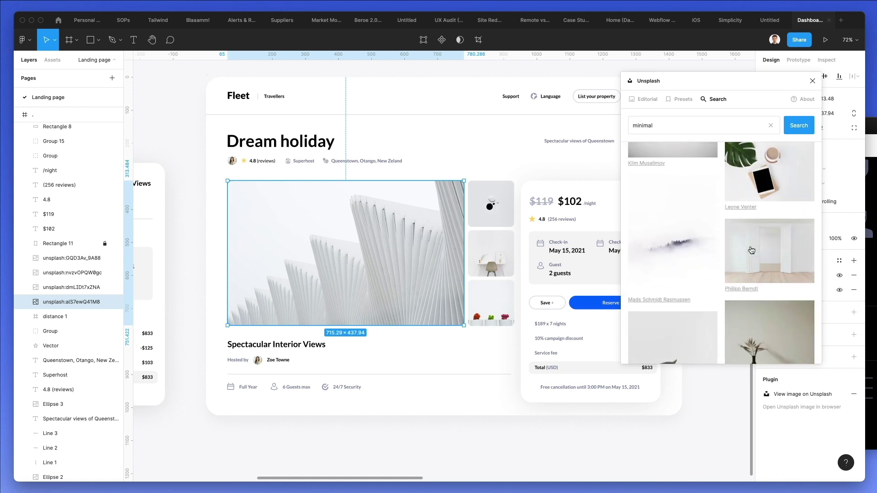
click(760, 250)
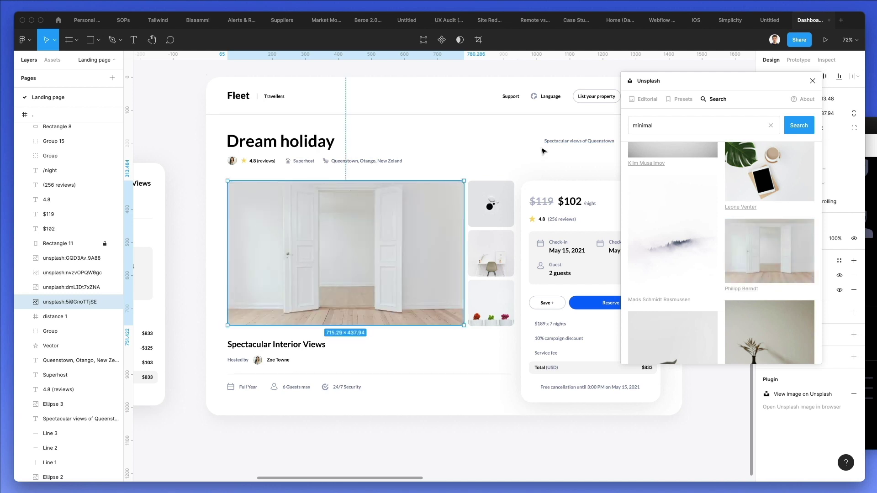
Set the main photo's fill to Crop, nudge it upward, and raise its exposure
double_click(416, 223)
drag(792, 83, 185, 135)
click(658, 284)
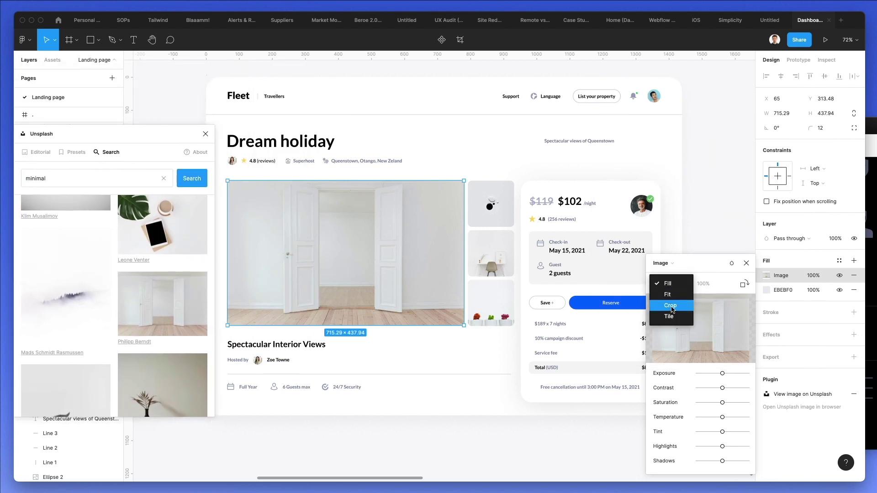
click(663, 305)
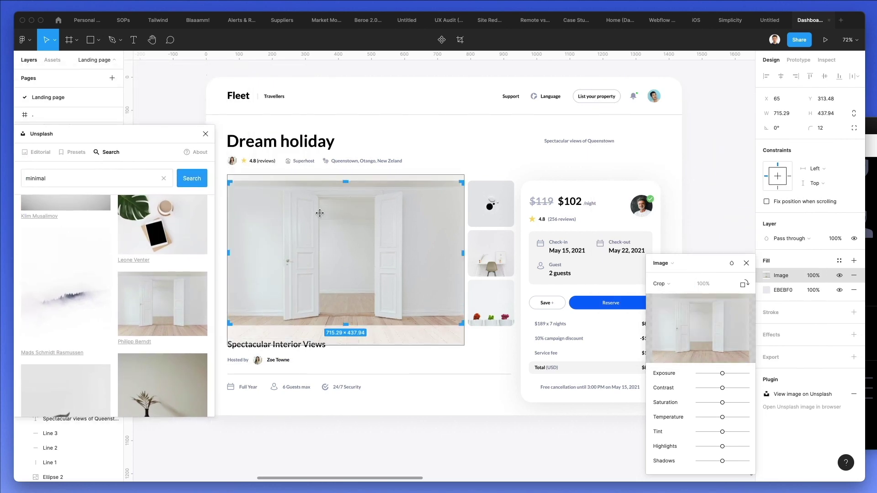
key(shift+Up)
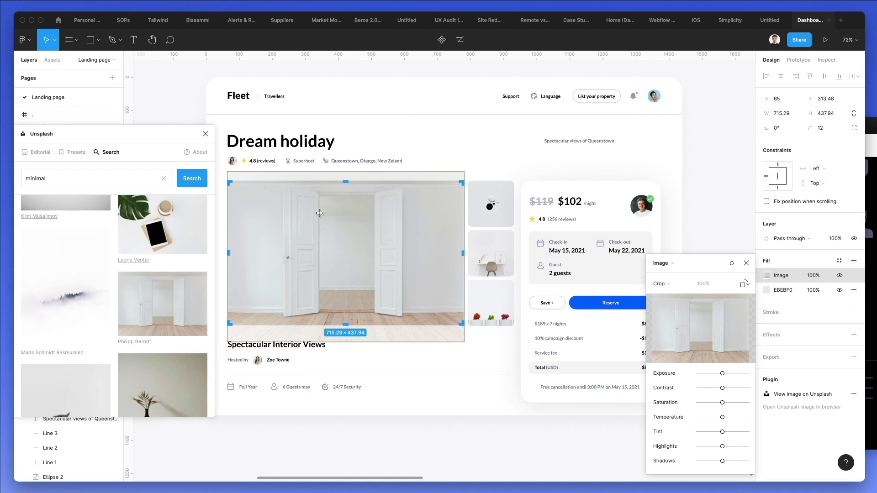
key(Up)
key(shift+Up)
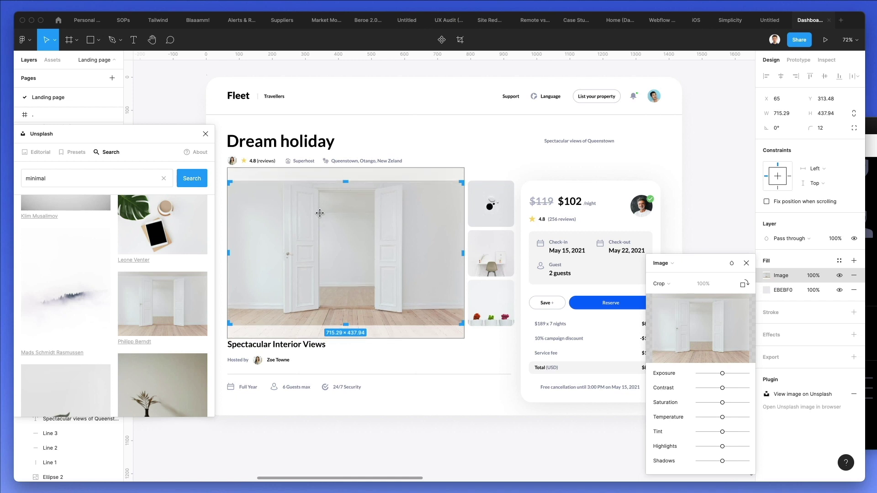
drag(722, 373, 730, 388)
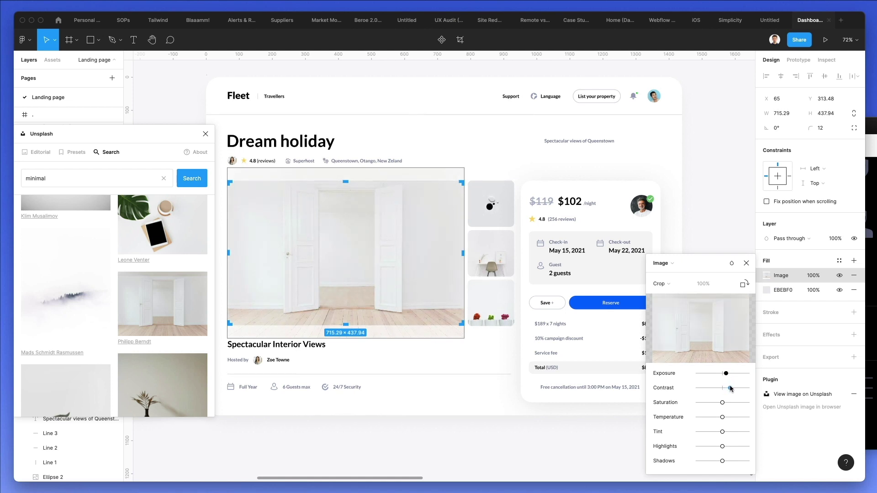
key(Escape)
key(Escape)
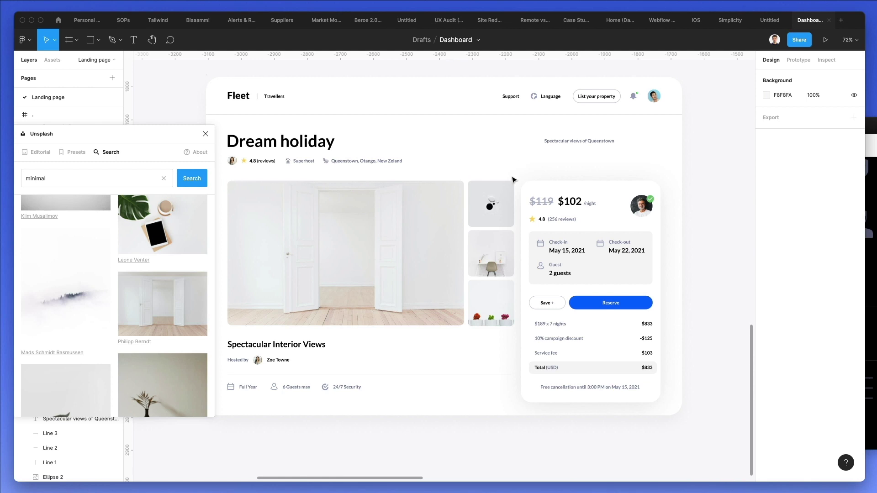
Try the pink clock photo in the third thumbnail, then undo it
scroll(514, 178, left, 5)
drag(188, 137, 392, 132)
drag(448, 137, 449, 139)
scroll(443, 190, down, 5)
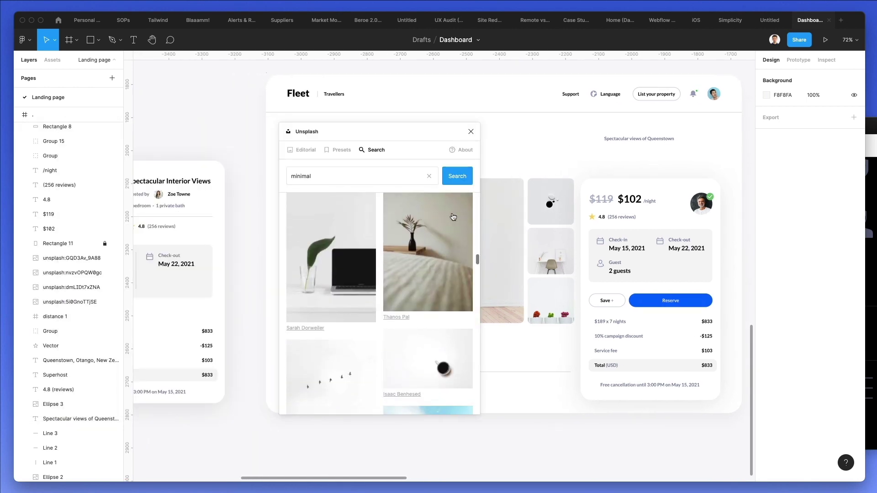
scroll(452, 216, down, 3)
scroll(434, 196, down, 2)
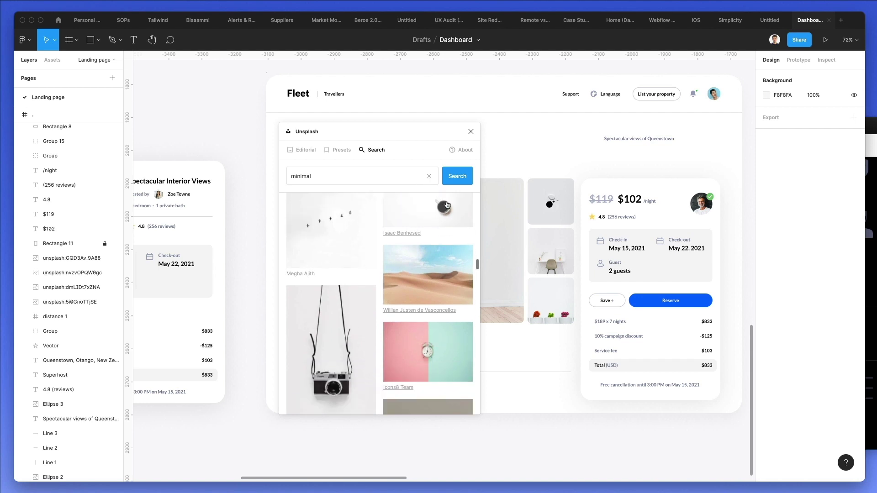
scroll(402, 251, down, 5)
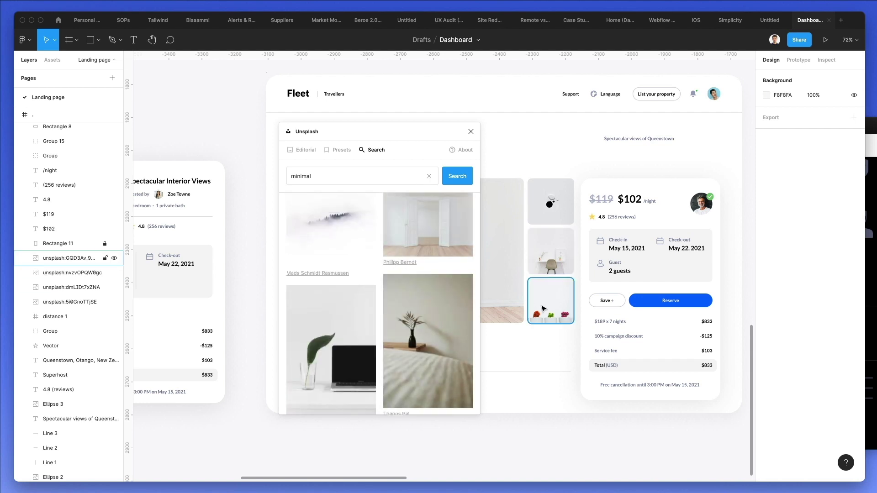
scroll(368, 279, down, 5)
click(428, 385)
drag(329, 132, 107, 109)
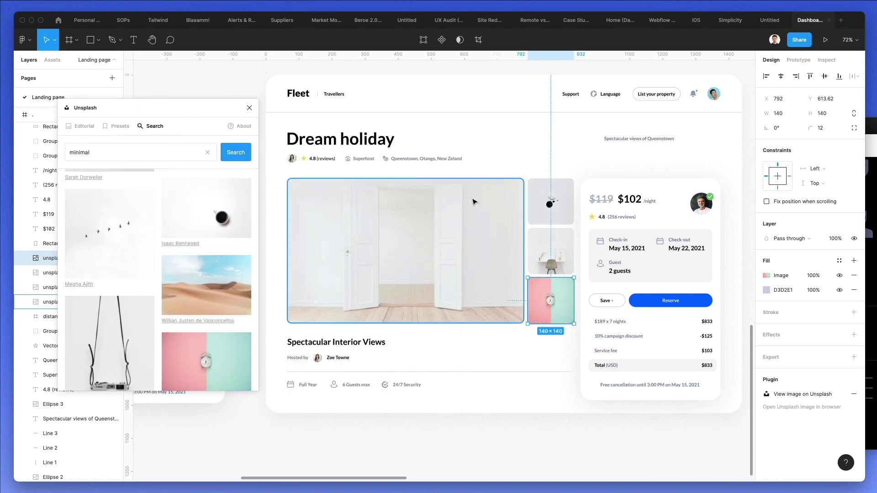
key(ctrl+z)
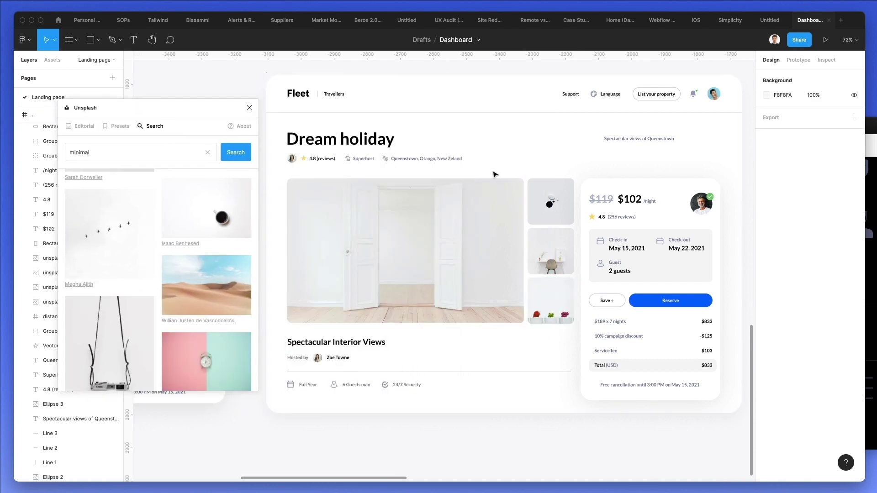
Fill the third thumbnail with the minimal white pencil photo
scroll(150, 342, down, 5)
scroll(150, 343, down, 10)
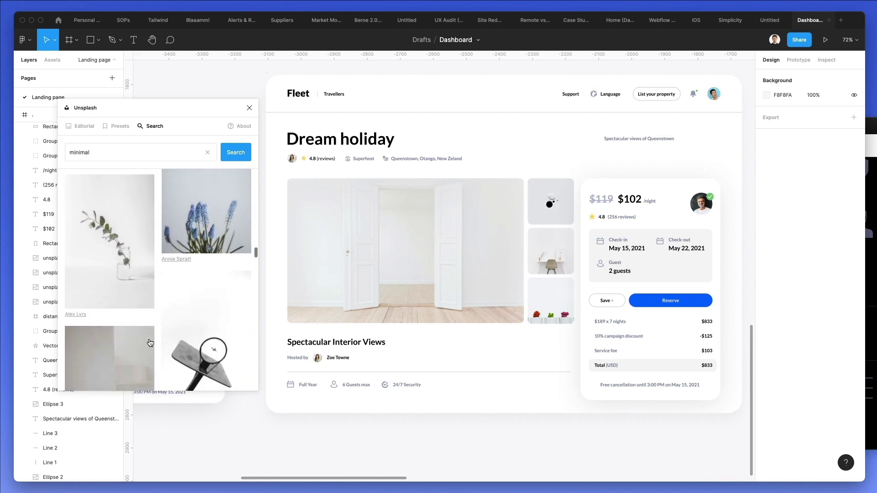
scroll(151, 342, down, 5)
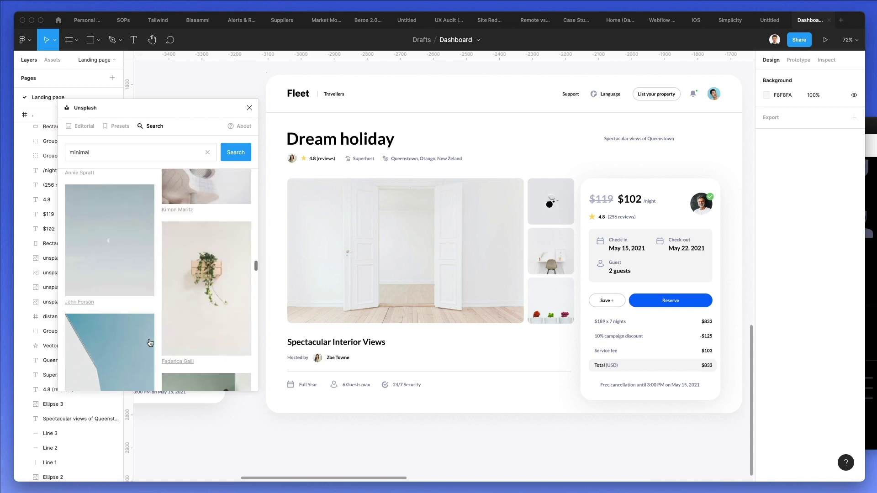
scroll(150, 342, down, 5)
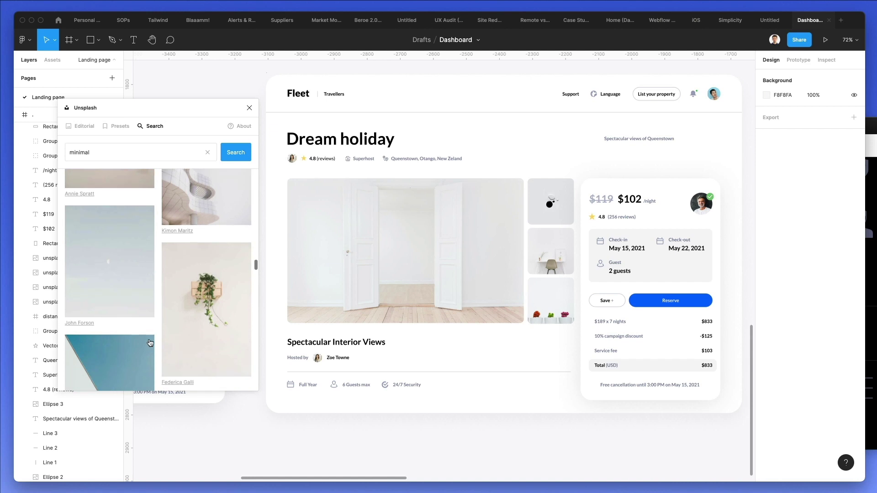
scroll(151, 343, down, 10)
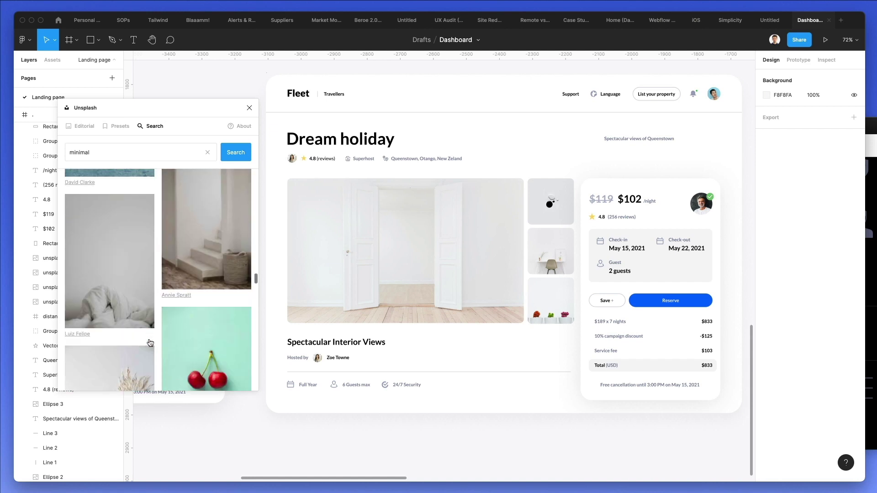
scroll(150, 342, down, 5)
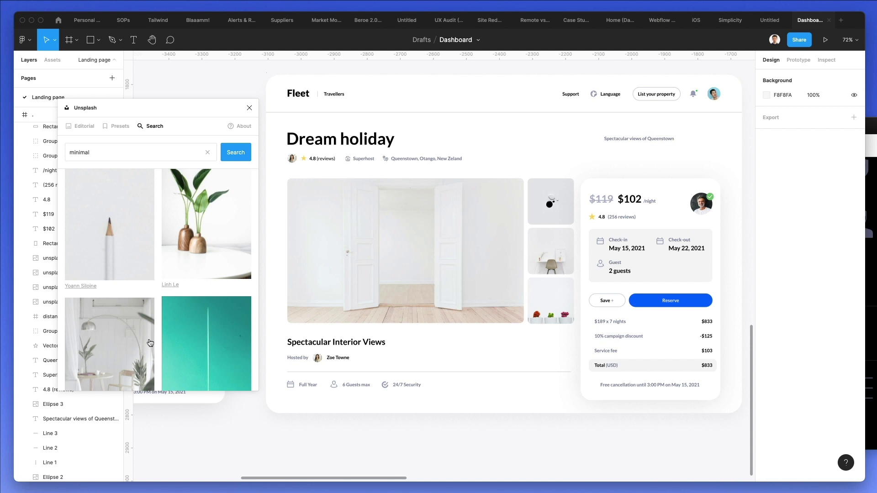
click(98, 214)
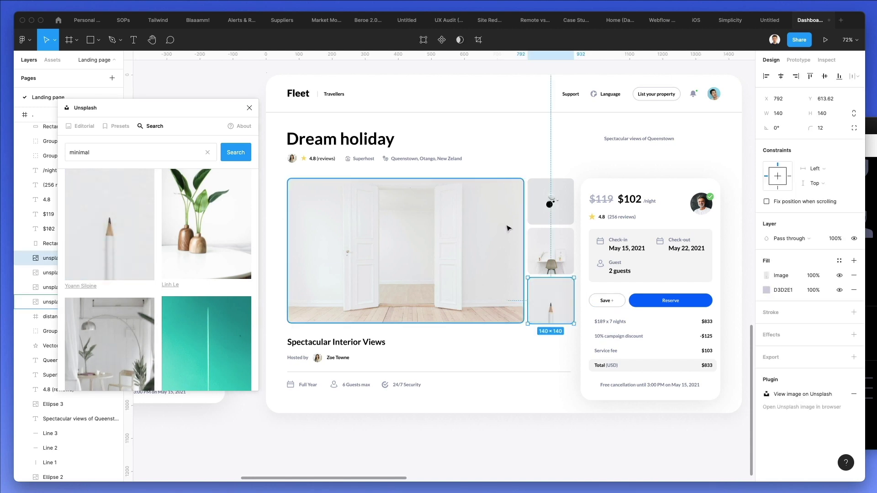
Set the pencil thumbnail's fill to Crop and shift the photo slightly down
double_click(552, 301)
click(667, 284)
click(670, 305)
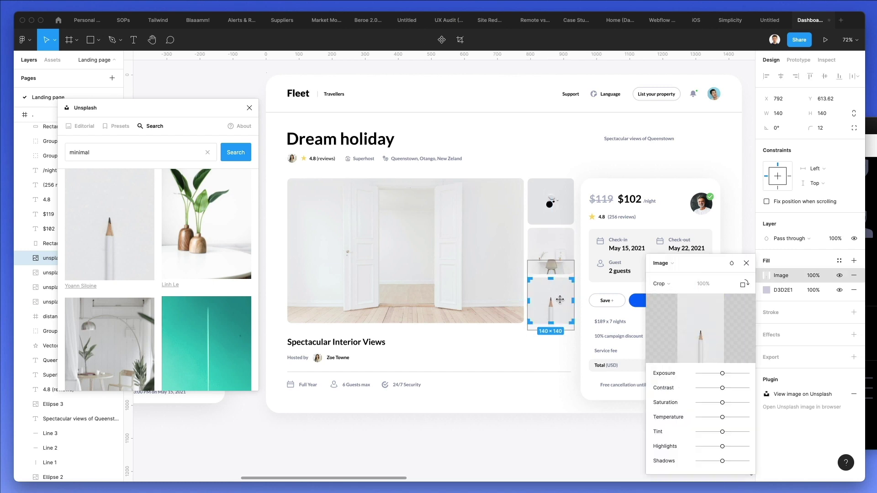
scroll(560, 295, left, 1)
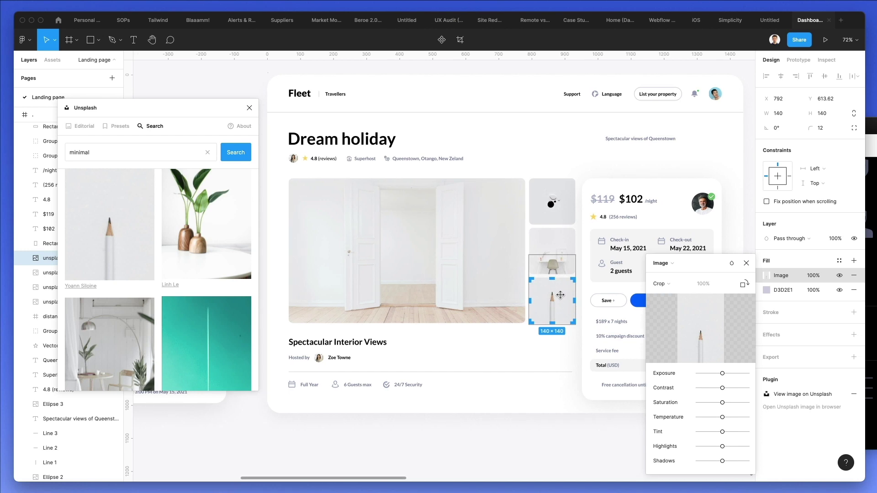
key(Escape)
double_click(562, 298)
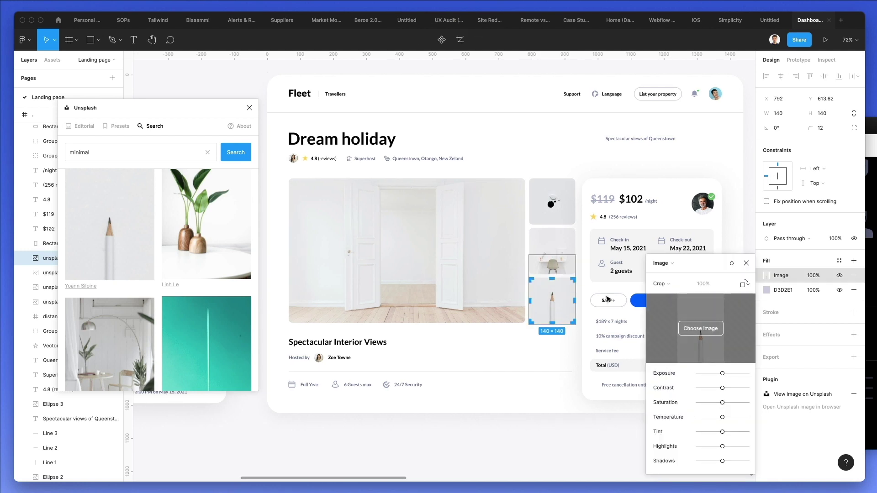
drag(562, 291, 560, 292)
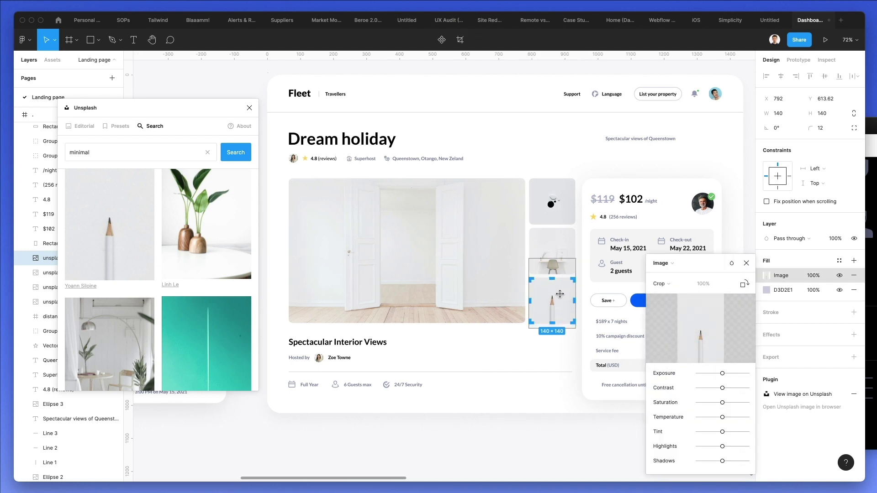
key(Escape)
click(559, 349)
Close the Unsplash photo panel
scroll(559, 348, down, 2)
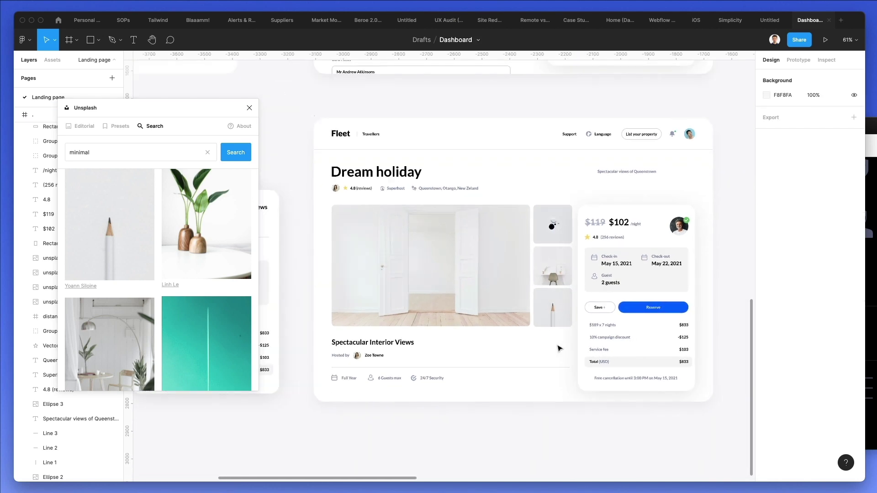
click(249, 108)
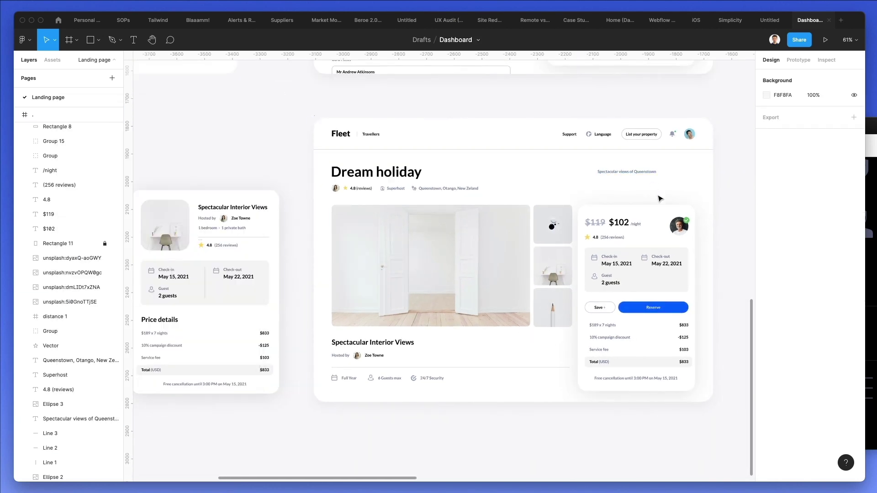
scroll(659, 198, up, 2)
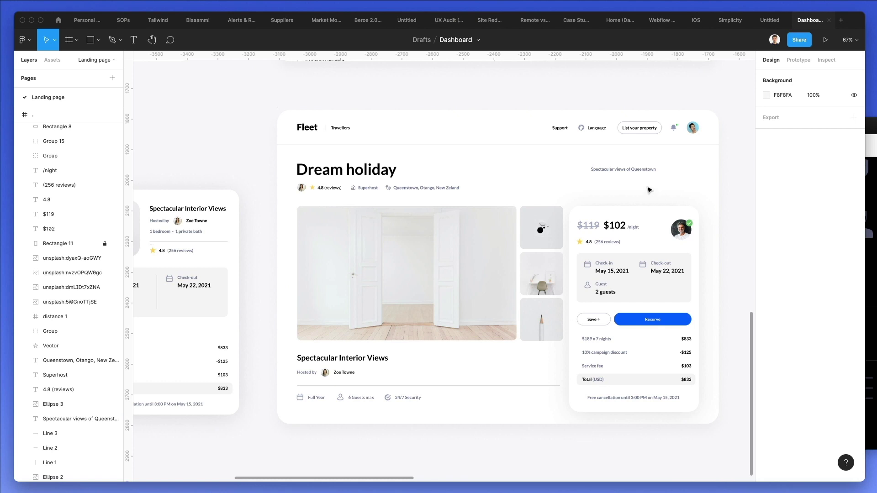
Delete the 'Spectacular views of Queenstown' caption from the listing header
click(596, 175)
key(Delete)
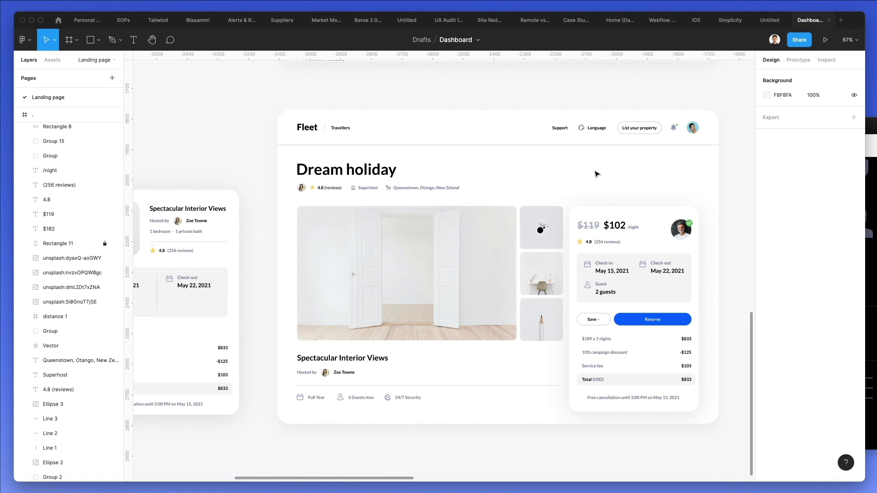
scroll(596, 173, up, 1)
scroll(558, 161, up, 1)
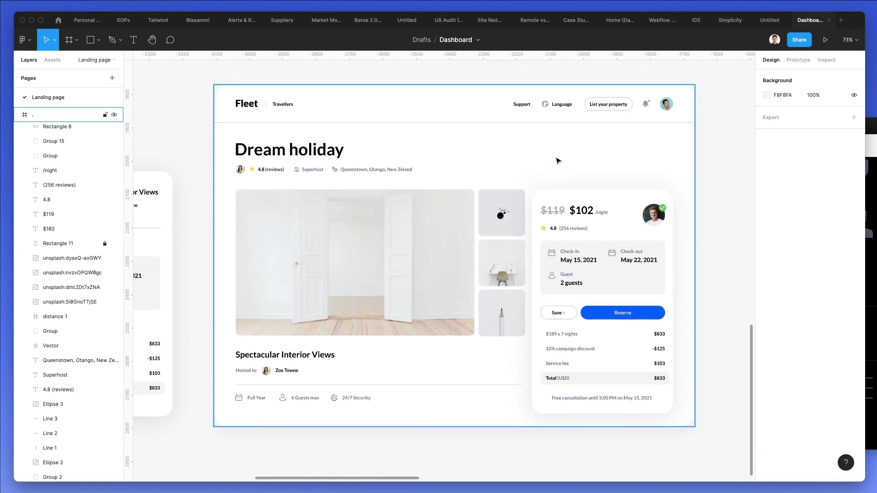